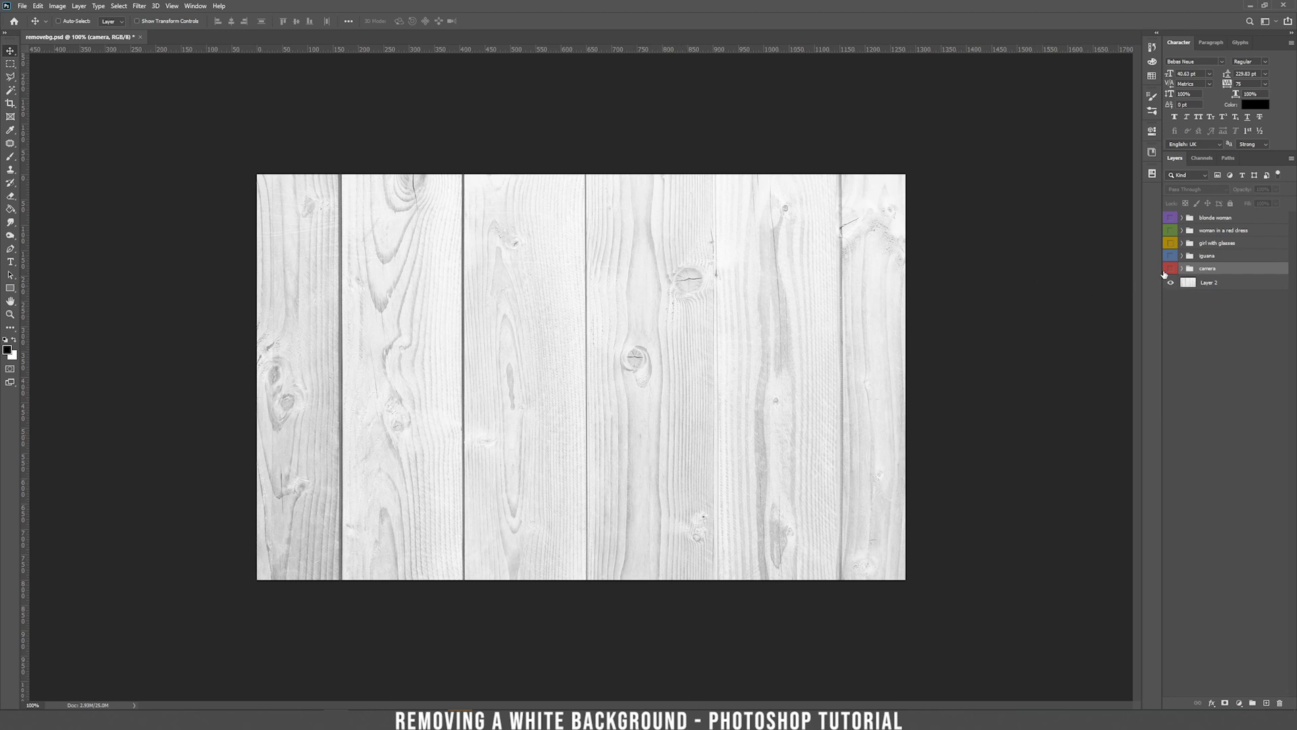
Show the camera group, add a mask to the camera layer, and duplicate it
click(1171, 269)
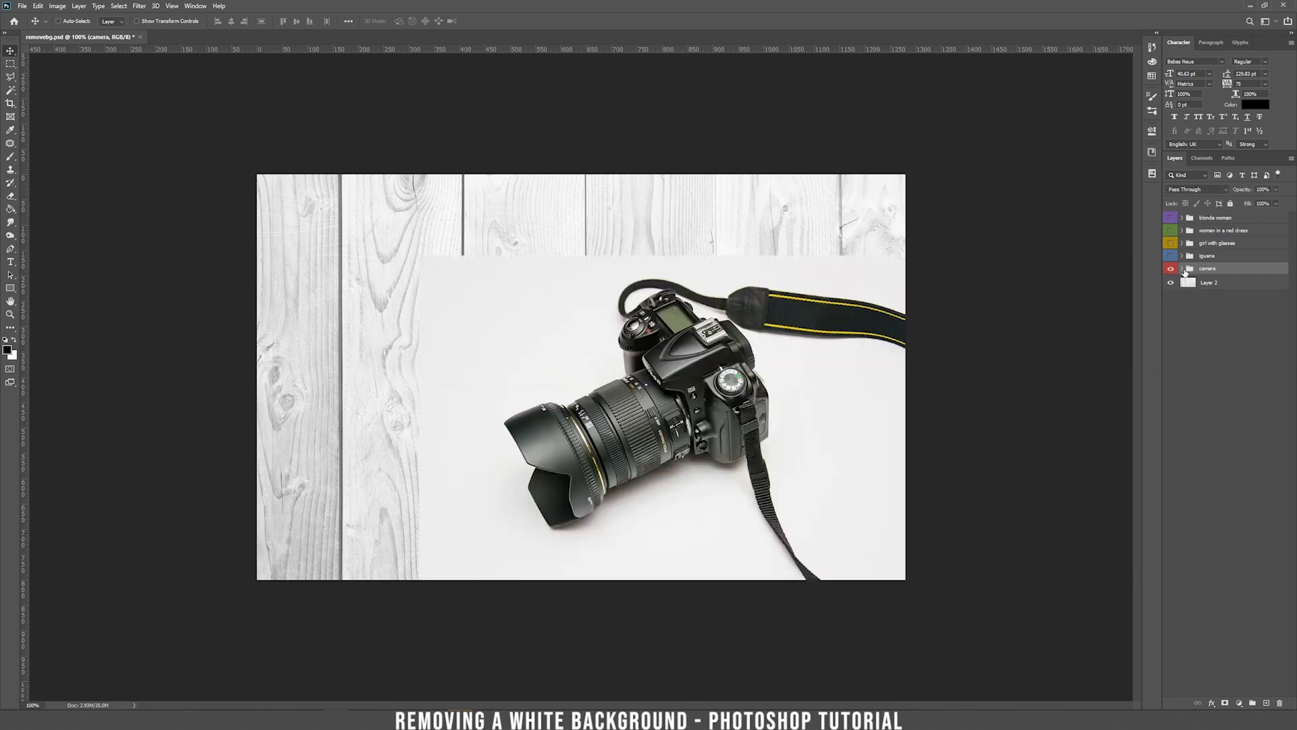
click(1182, 269)
click(1232, 287)
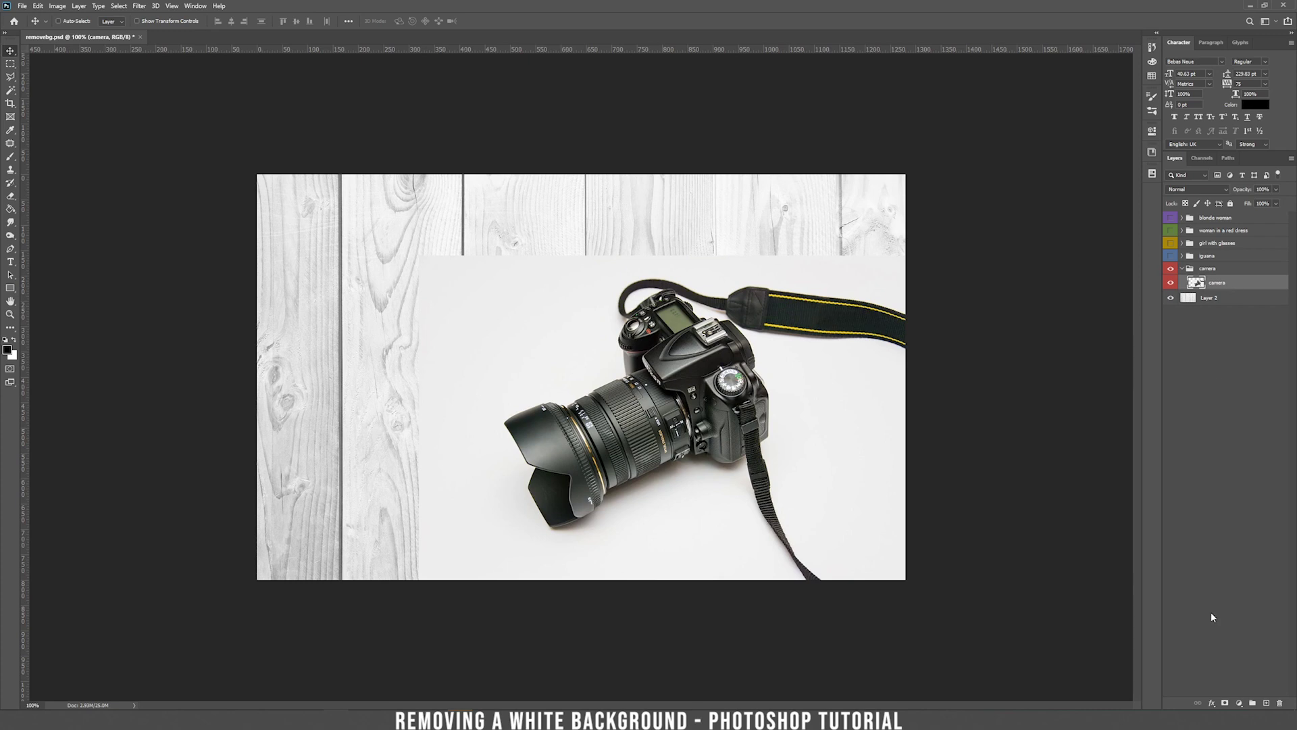
click(1225, 703)
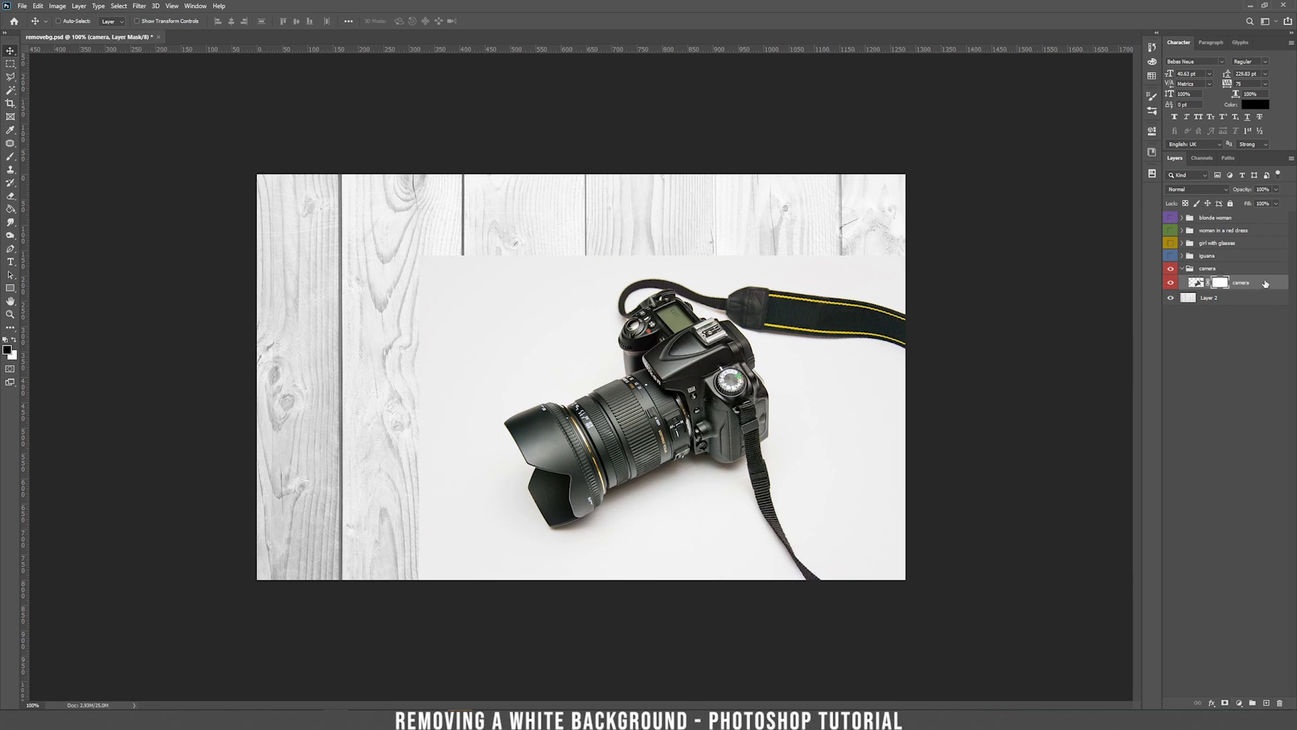
right_click(1269, 286)
click(1210, 329)
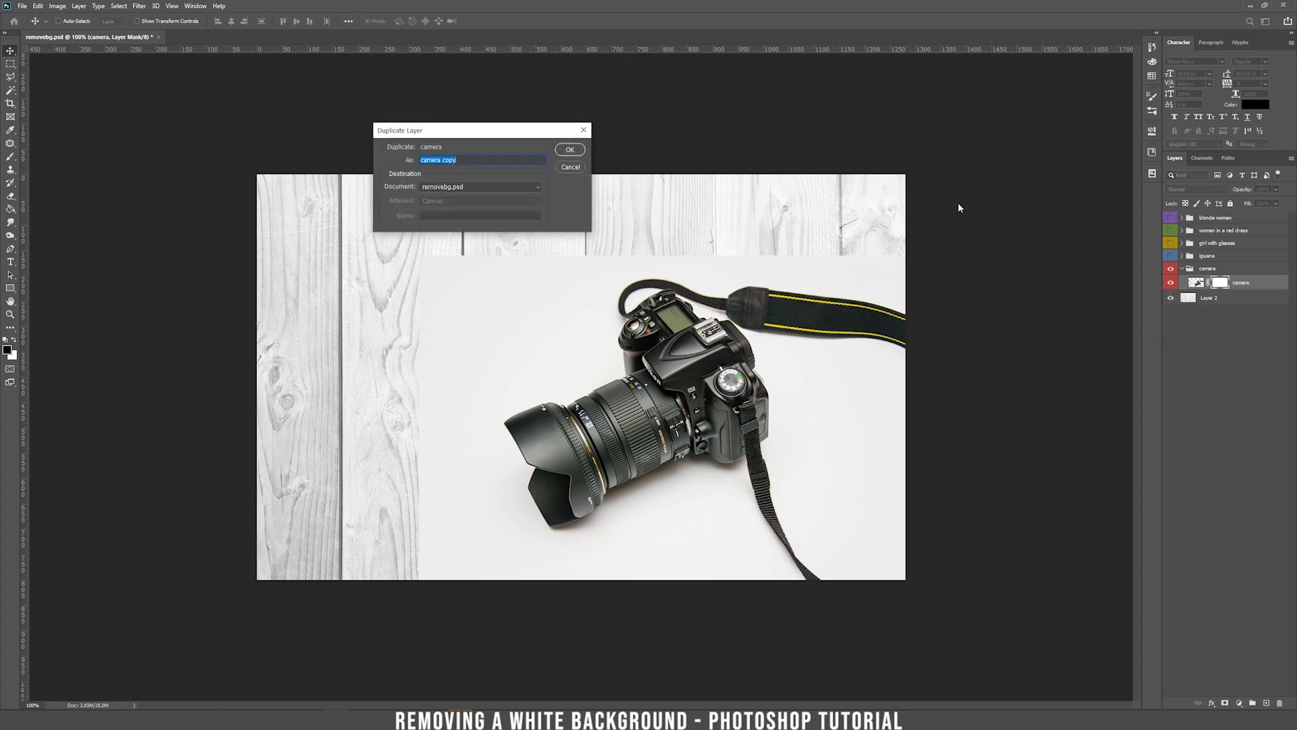
click(570, 150)
Fill the original camera layer's mask black and make the camera copy visible
key(g)
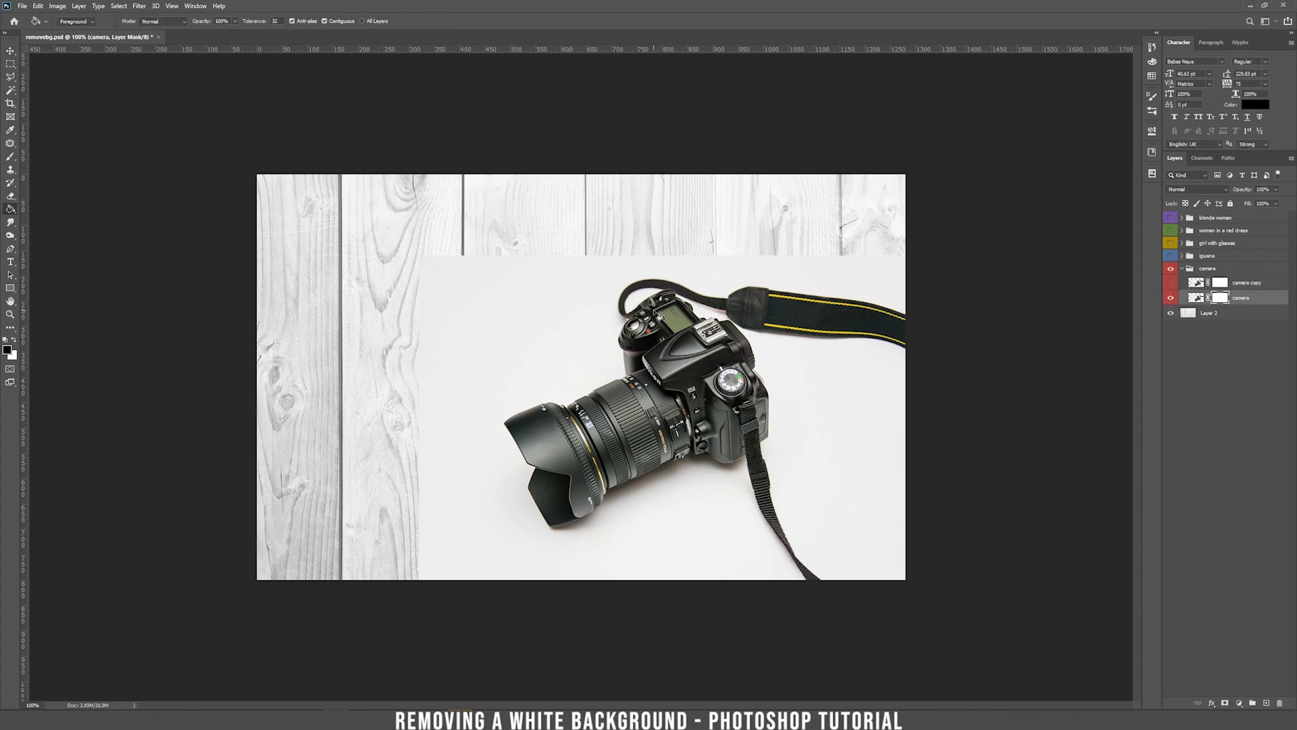
click(592, 321)
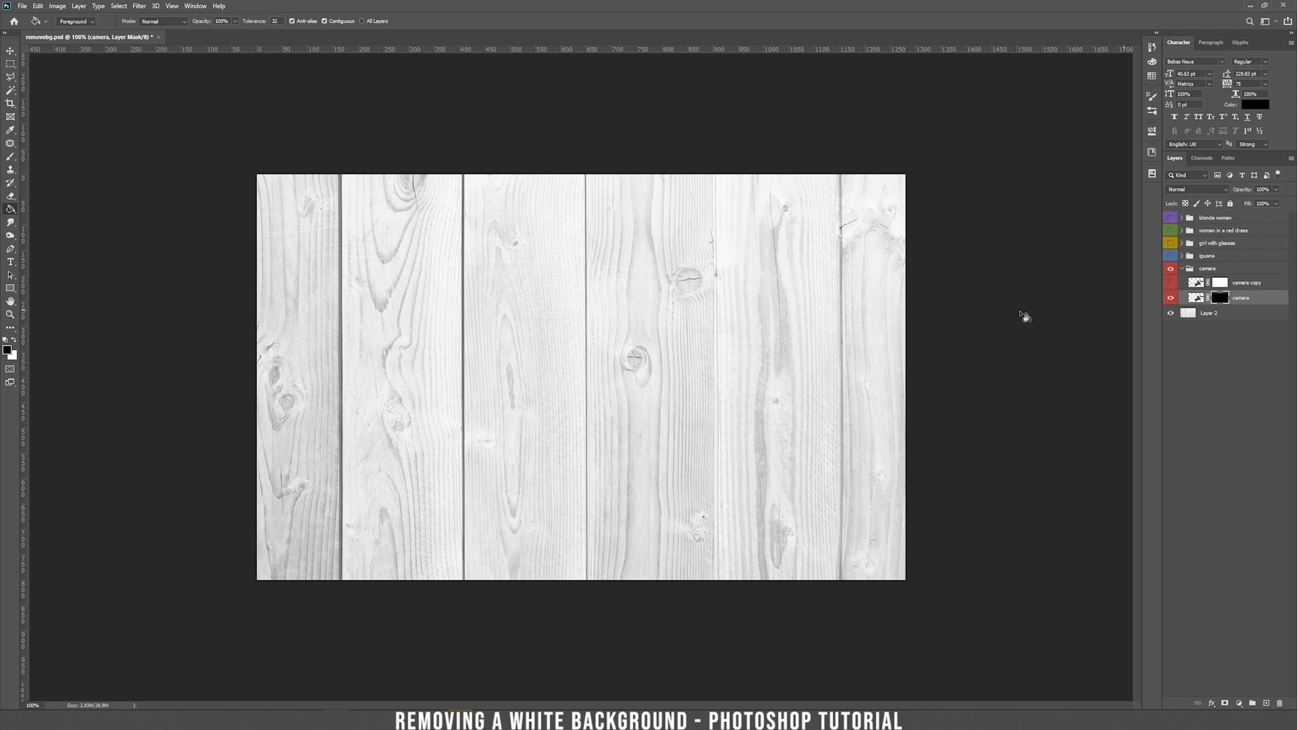
click(14, 341)
click(604, 307)
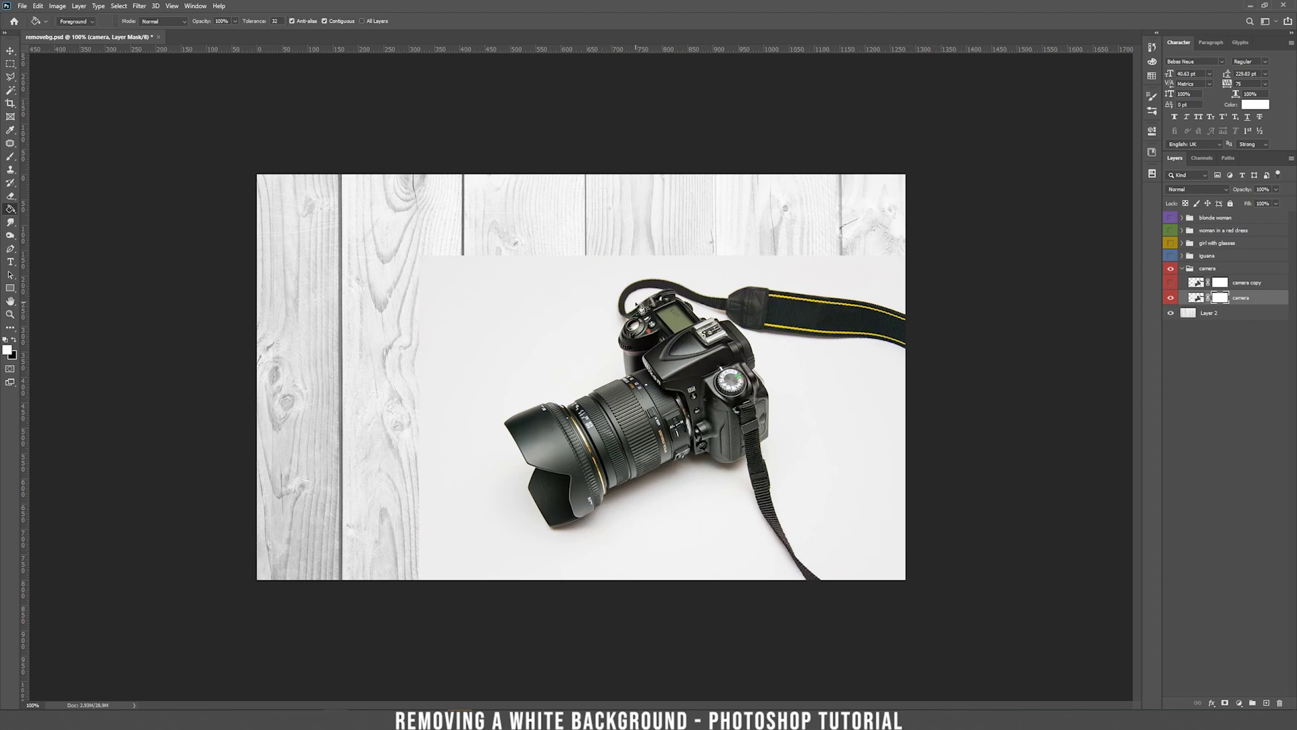
click(15, 340)
click(548, 368)
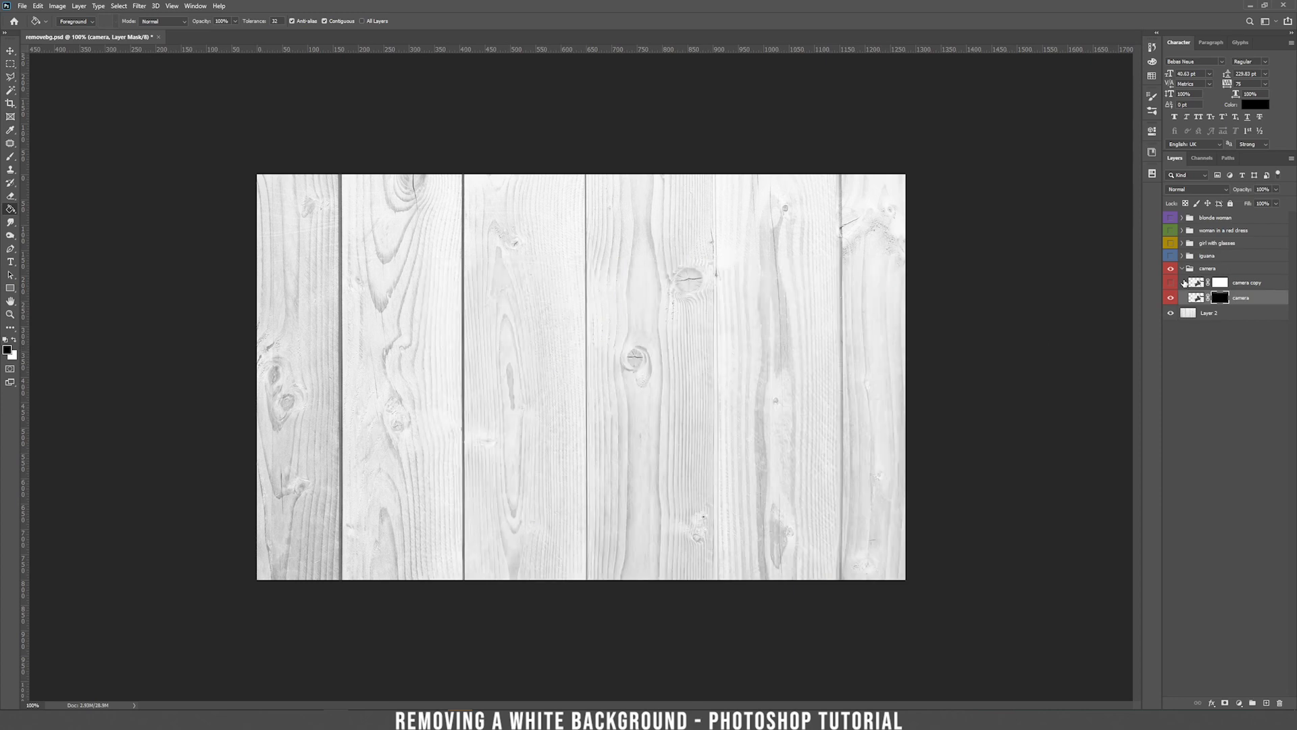
click(1171, 283)
click(1265, 288)
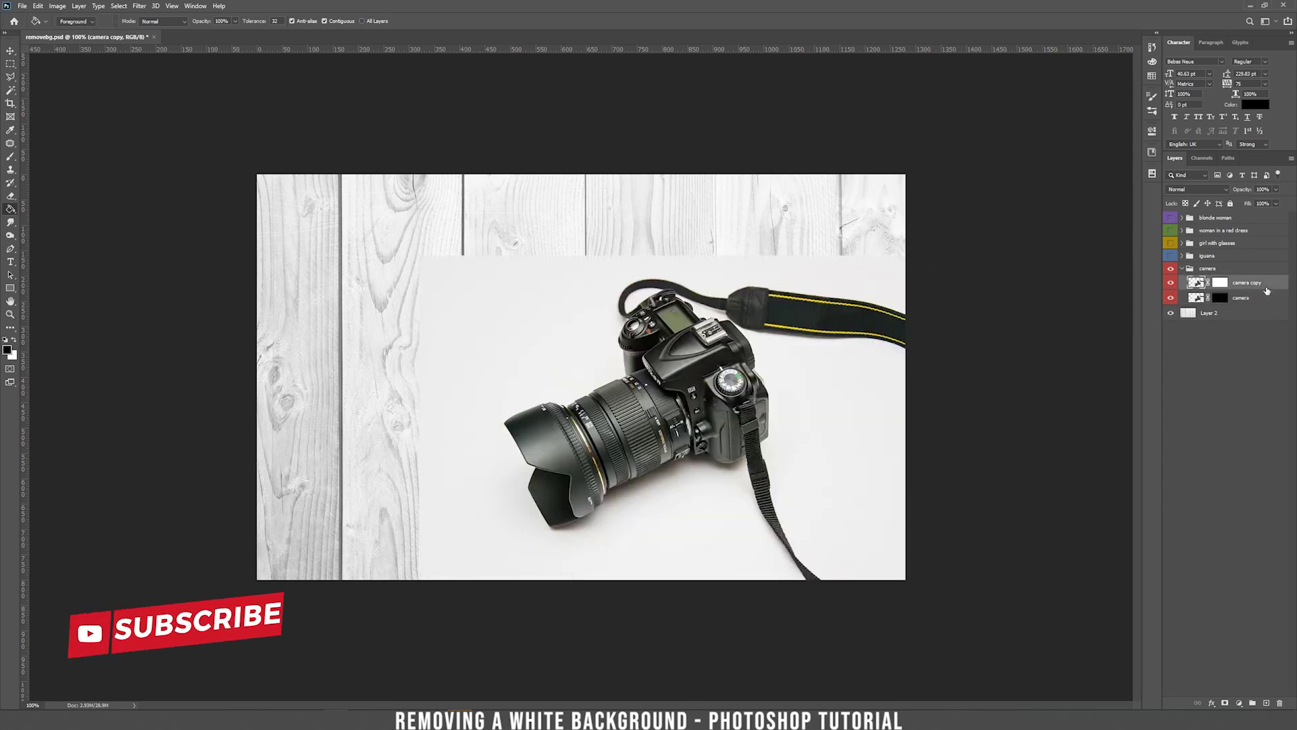
double_click(1274, 289)
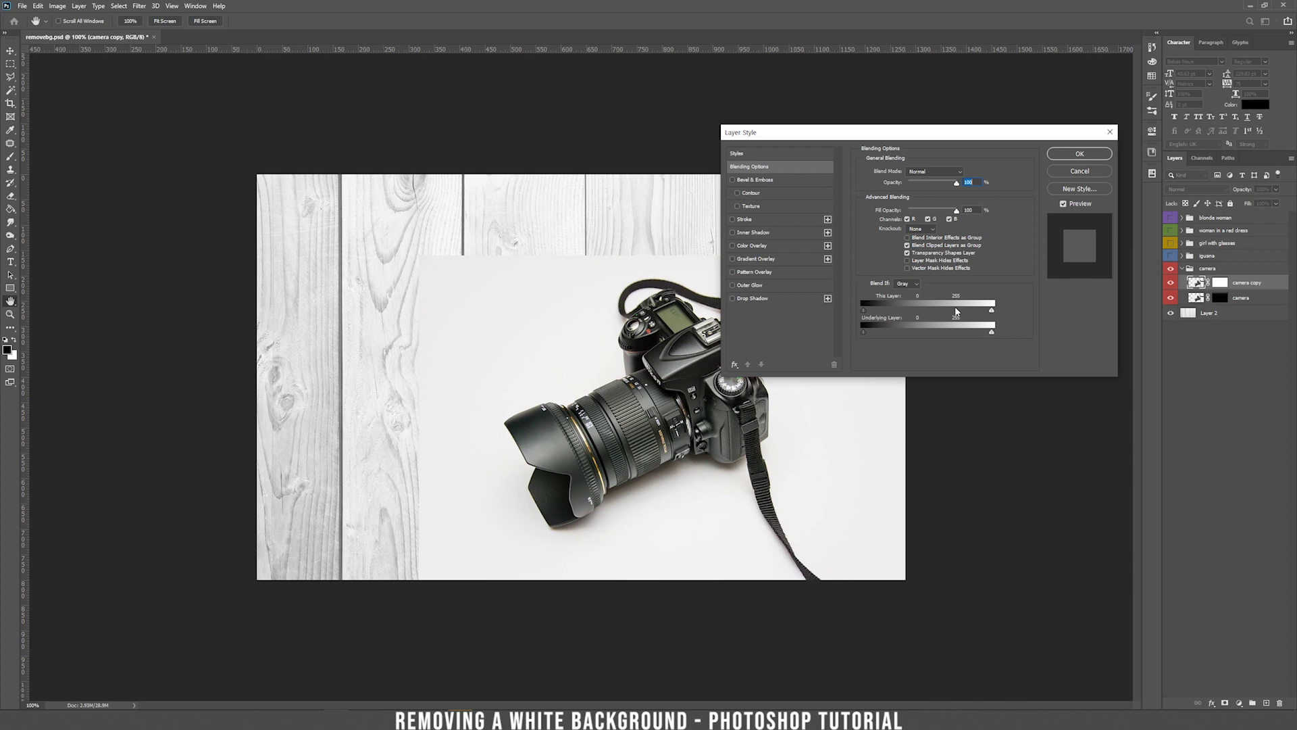
Drag the camera copy's This Layer white Blend If slider left and Alt-split it for a soft fade
drag(956, 310, 956, 312)
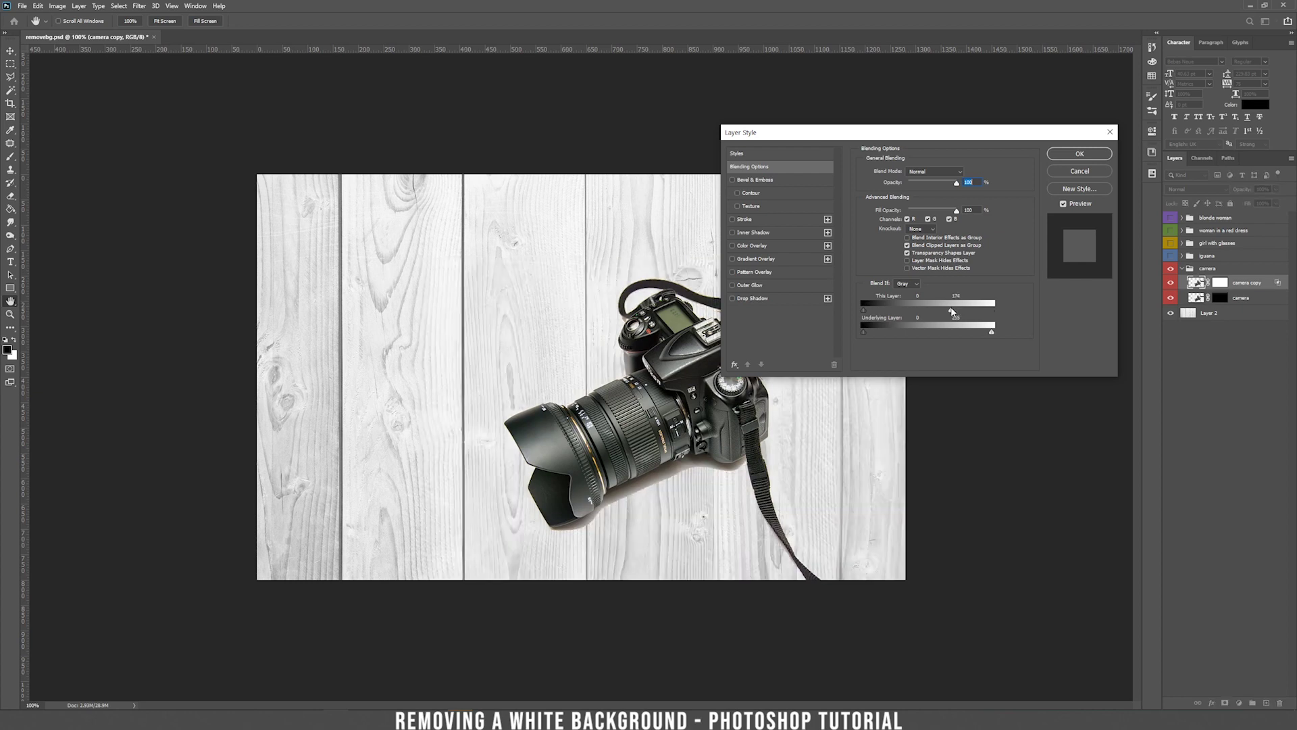
scroll(926, 351, up, 5)
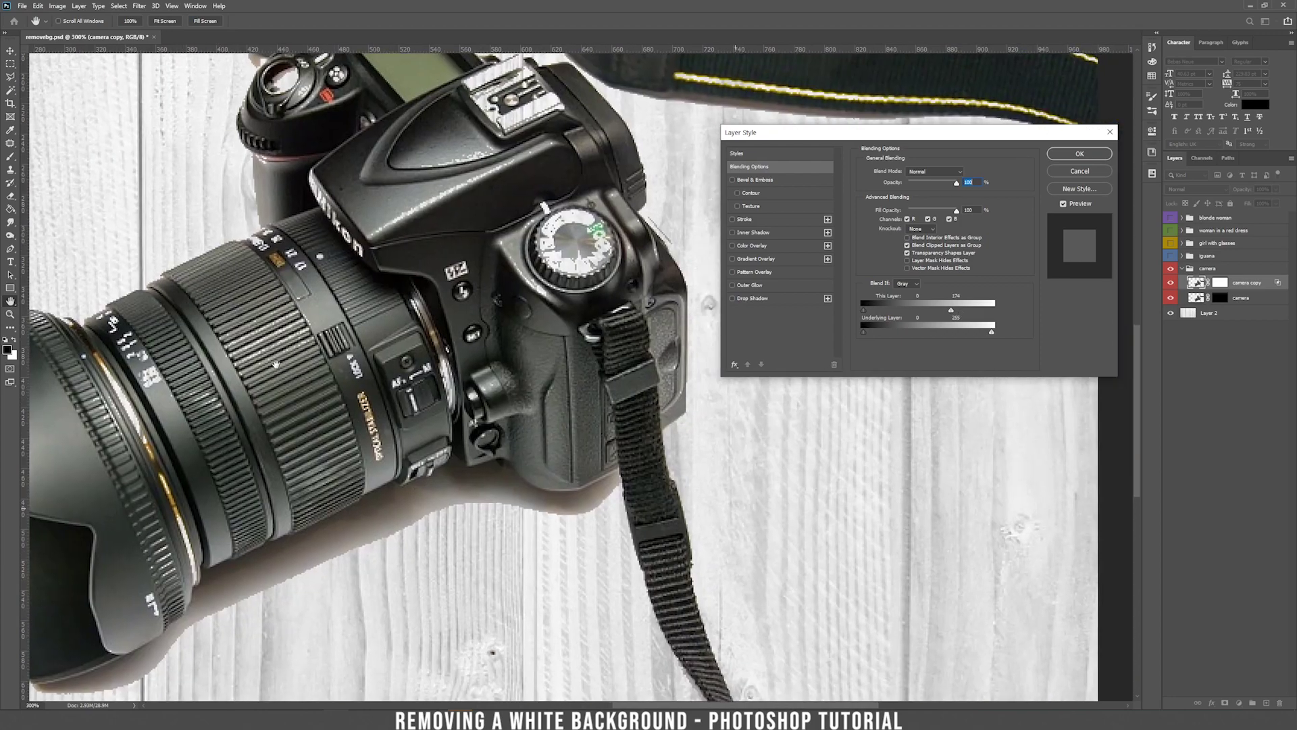
mouse_move(398, 425)
mouse_down()
mouse_move(318, 367)
mouse_move(350, 395)
mouse_up()
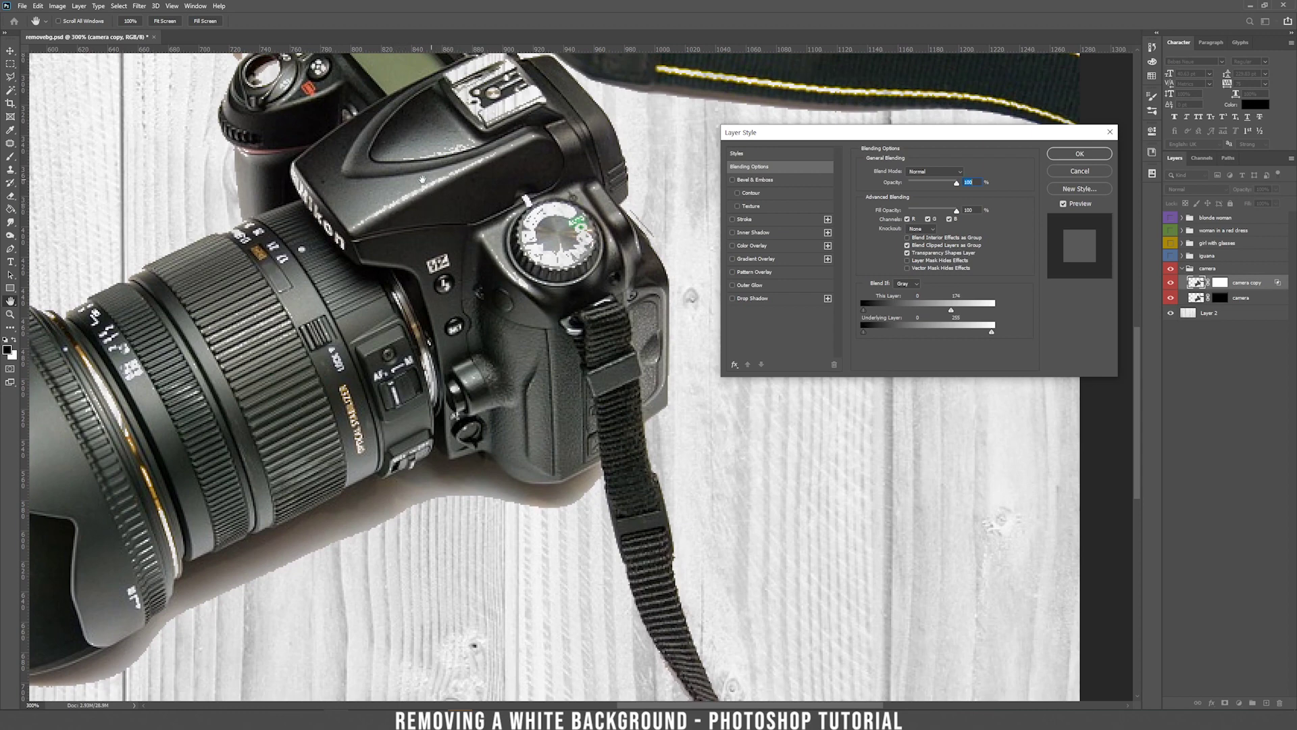
drag(314, 268, 557, 247)
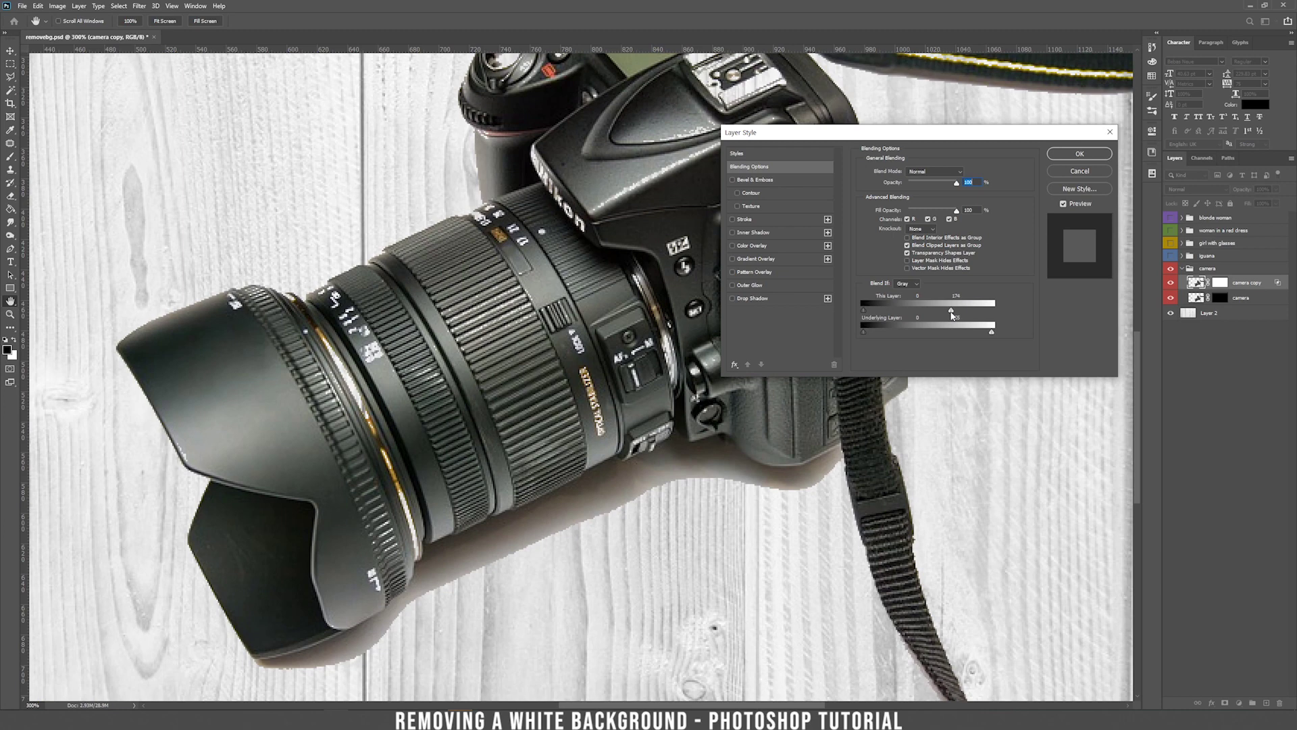
key(alt)
drag(952, 311, 986, 313)
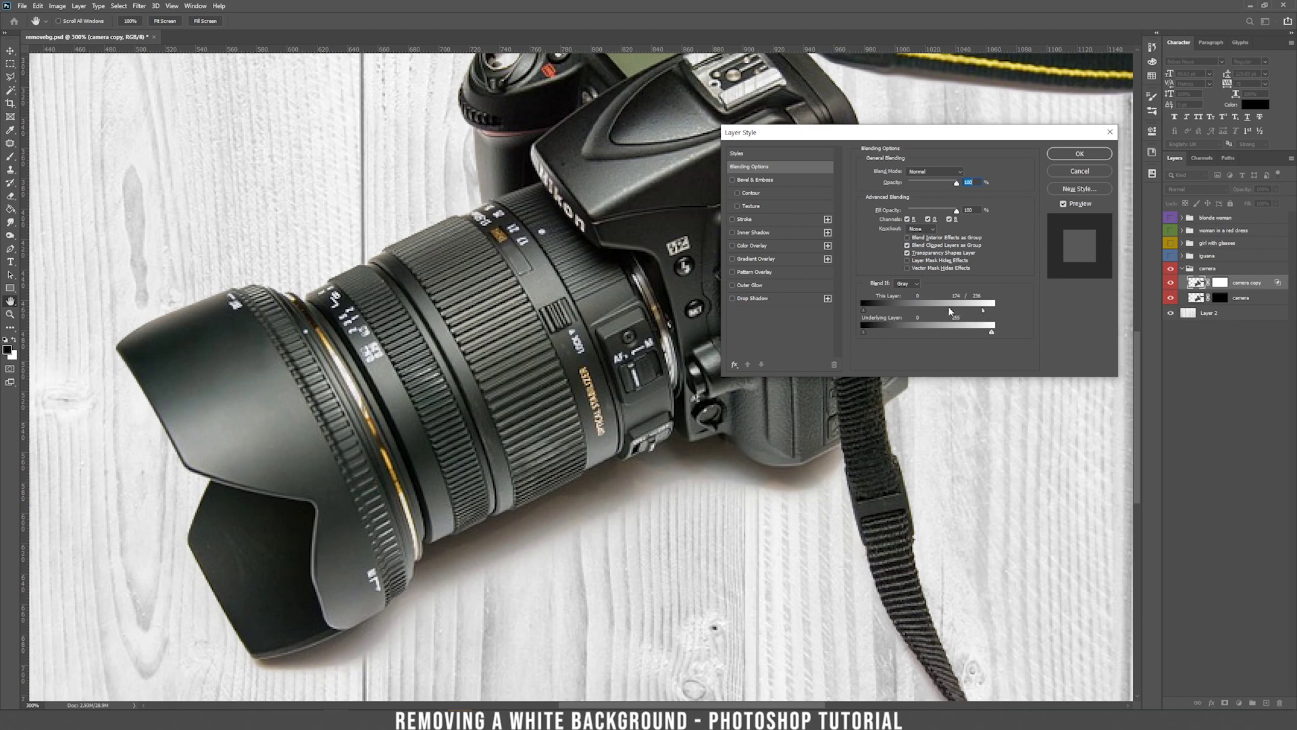
drag(951, 311, 924, 310)
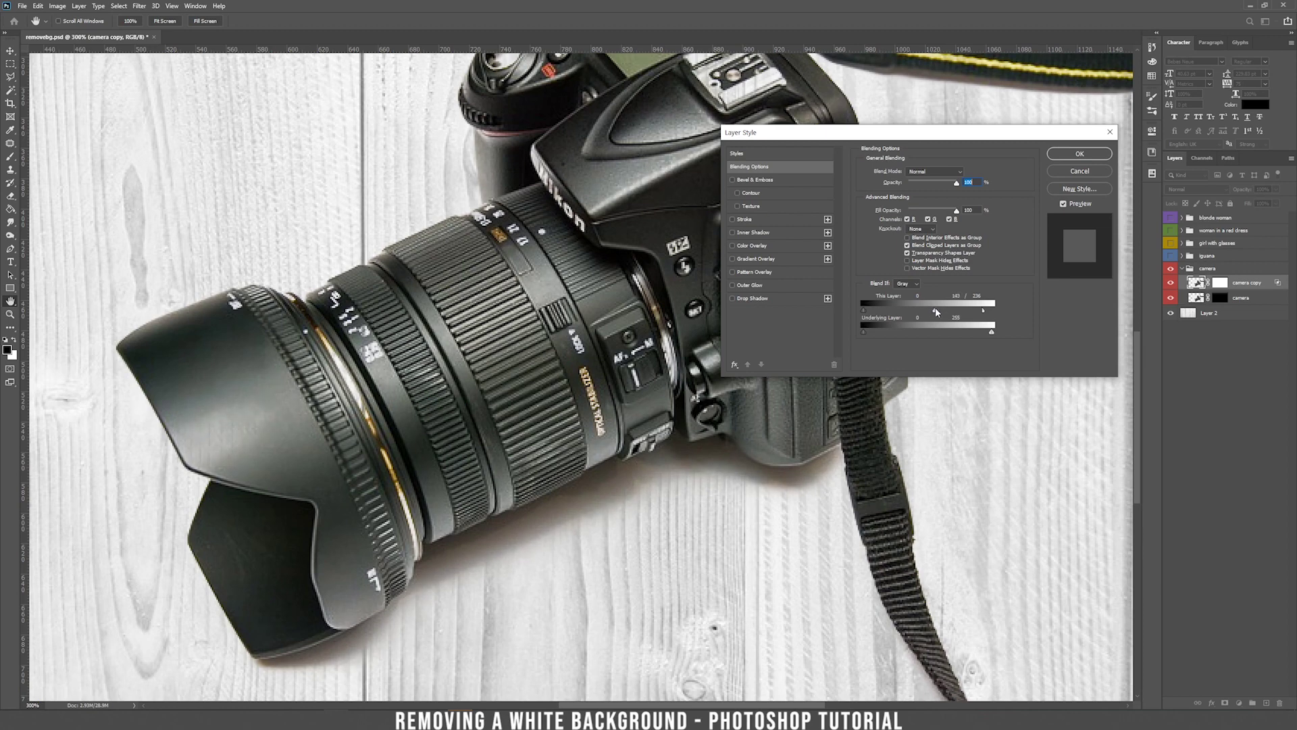
click(1074, 157)
Paint white on the original camera mask to restore the camera body and strap
click(1221, 301)
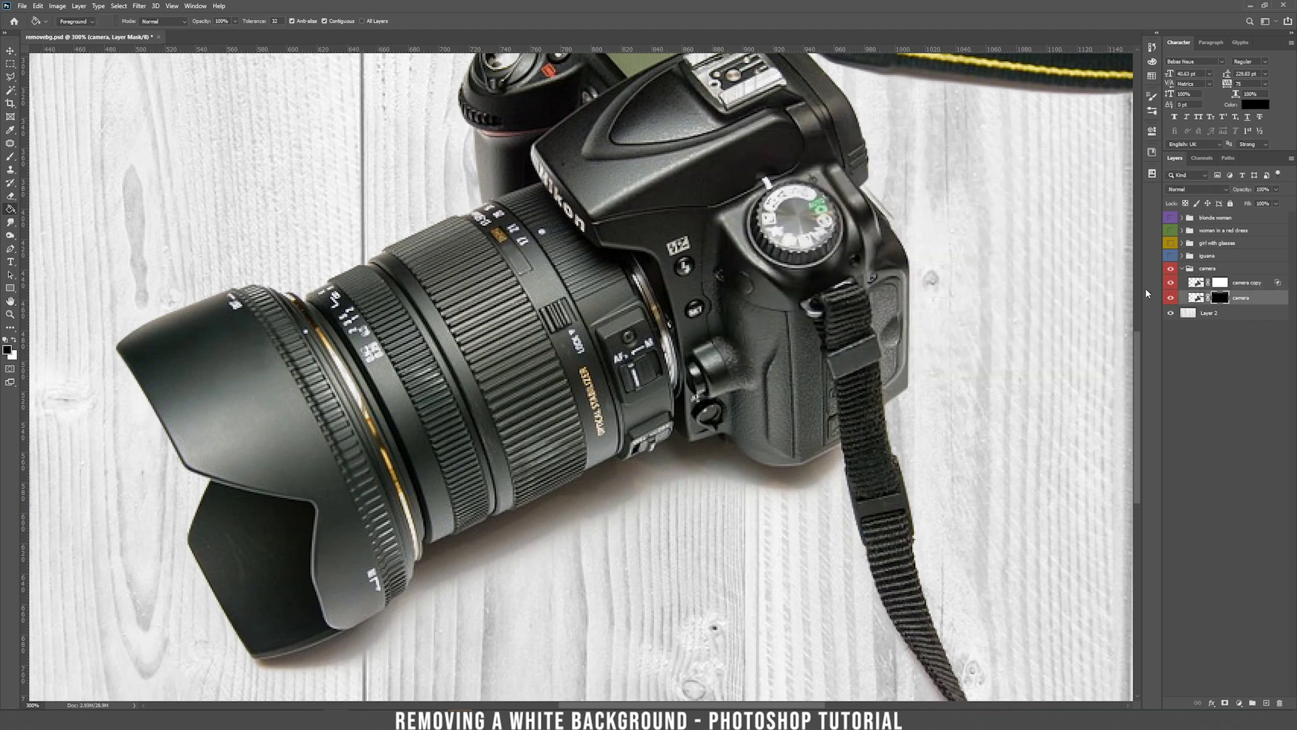
click(14, 160)
click(16, 340)
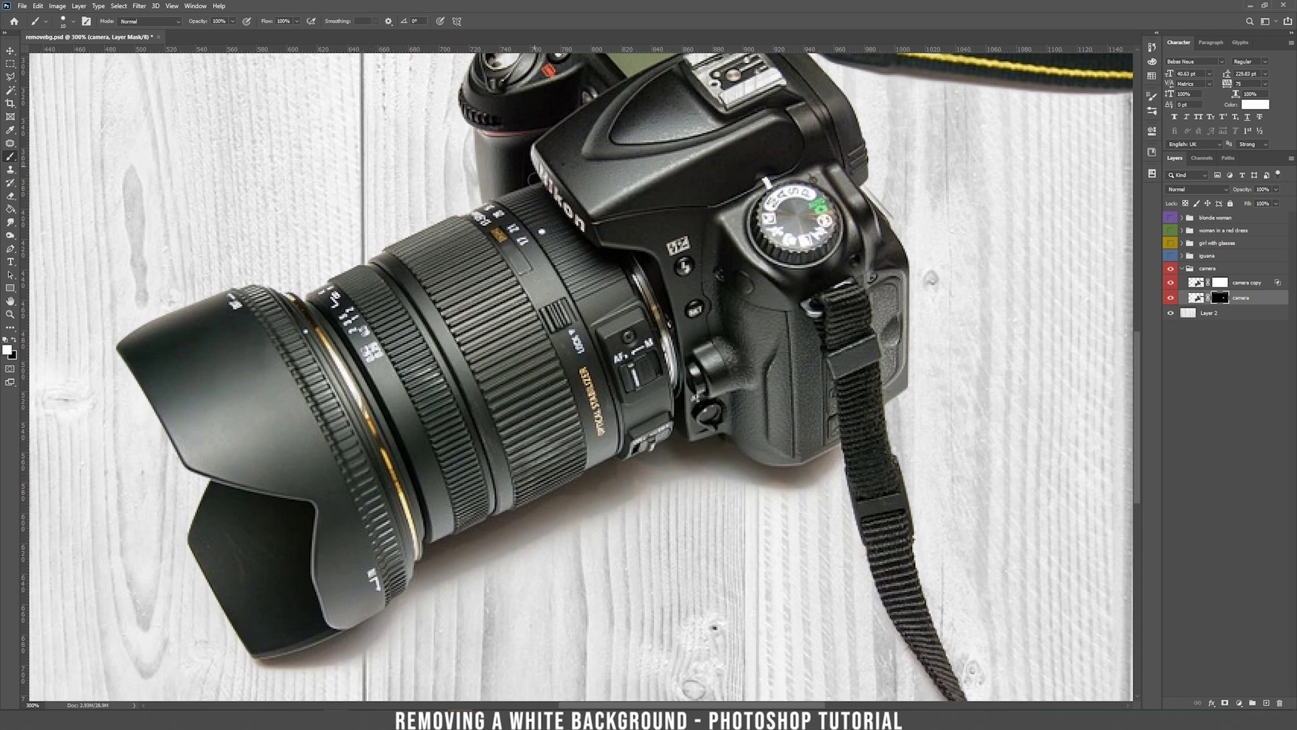
drag(628, 129, 610, 327)
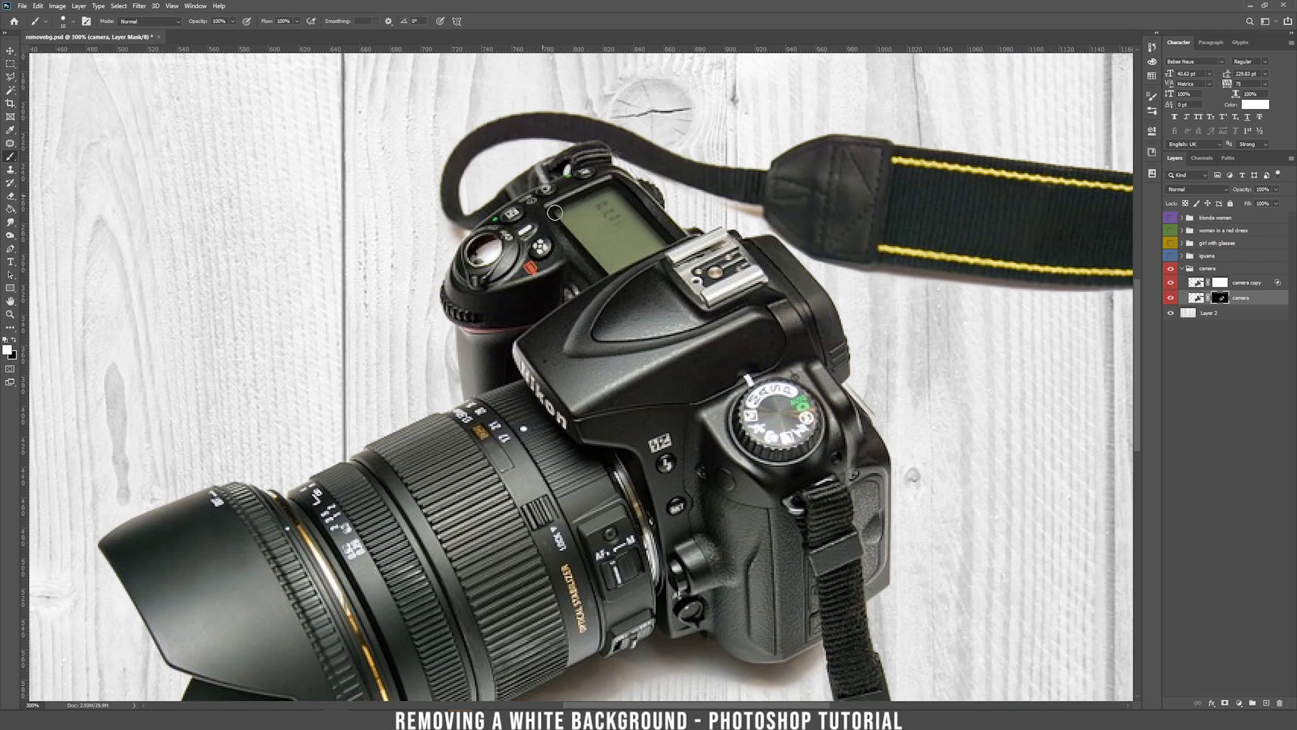
scroll(623, 301, right, 5)
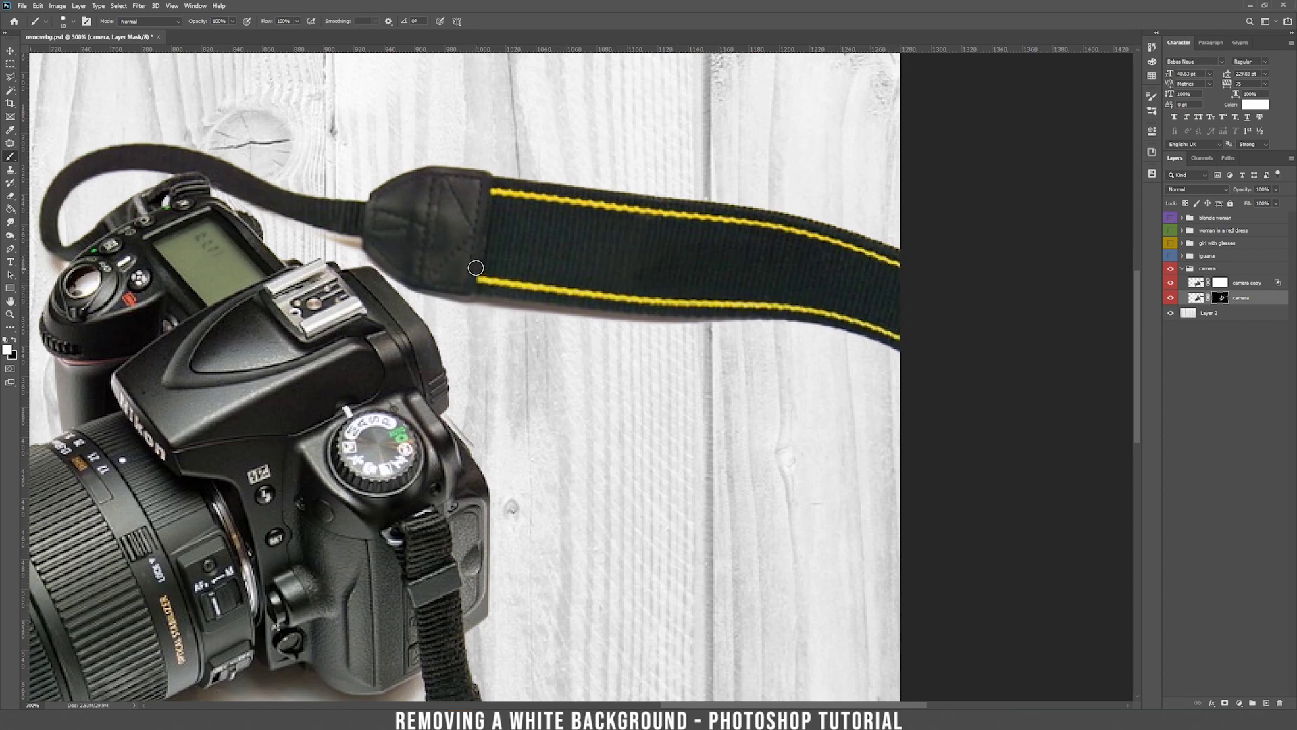
drag(476, 268, 739, 225)
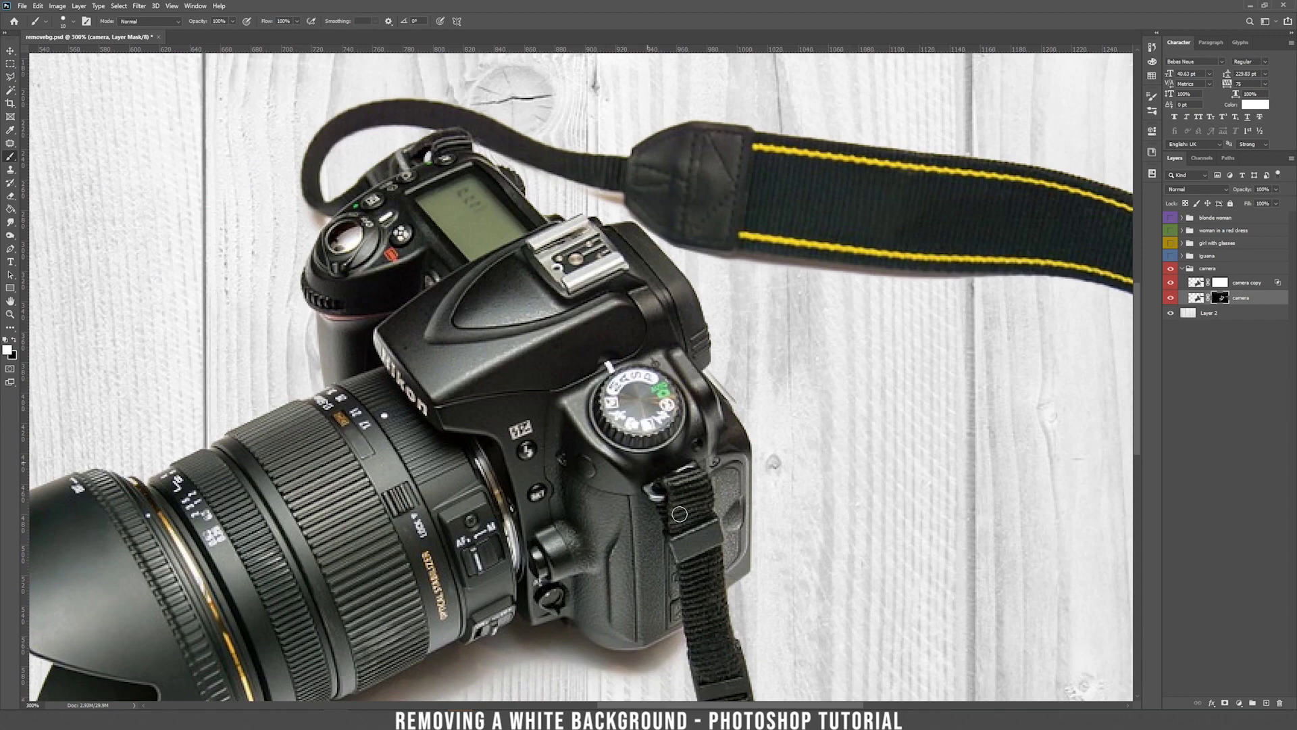
drag(680, 514, 859, 223)
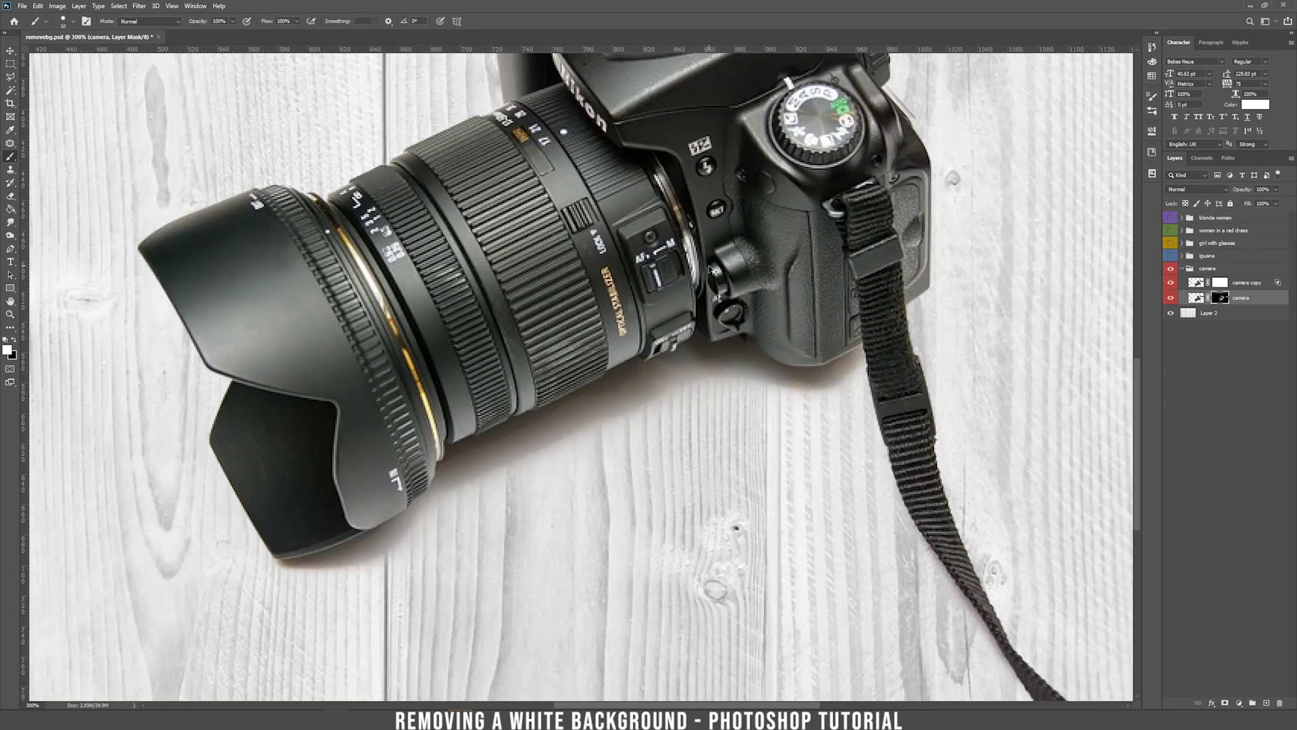
key(ctrl+1)
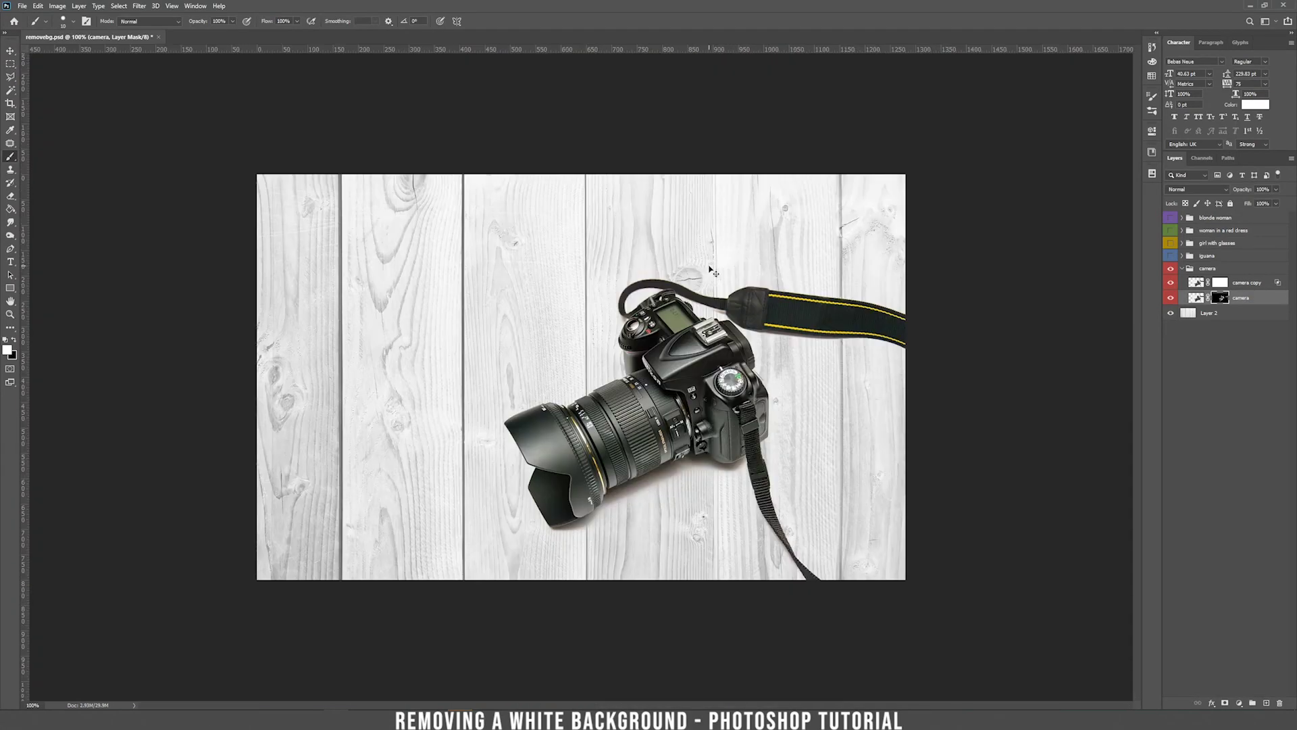
key(ctrl+plus)
key(ctrl+plus)
On the camera copy's mask, set a black 83 px brush with 26% flow and lowered opacity
drag(878, 473, 710, 243)
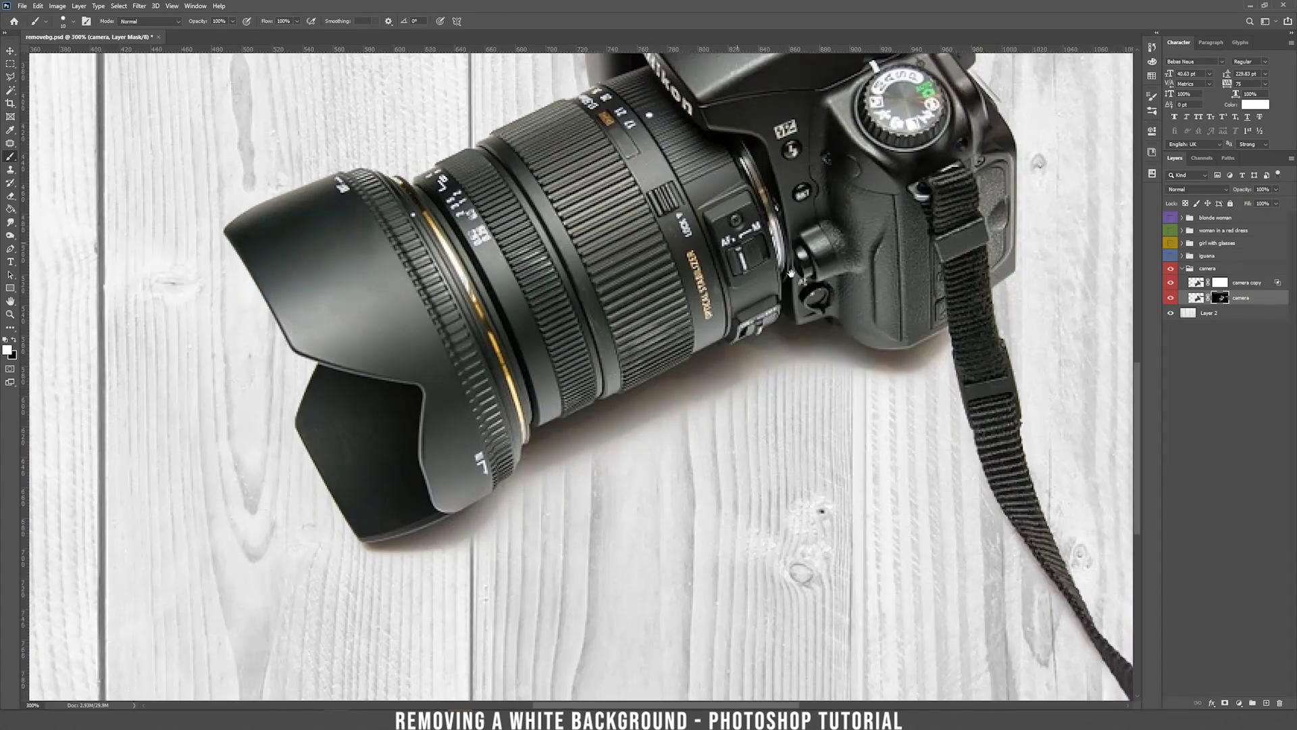
click(1220, 283)
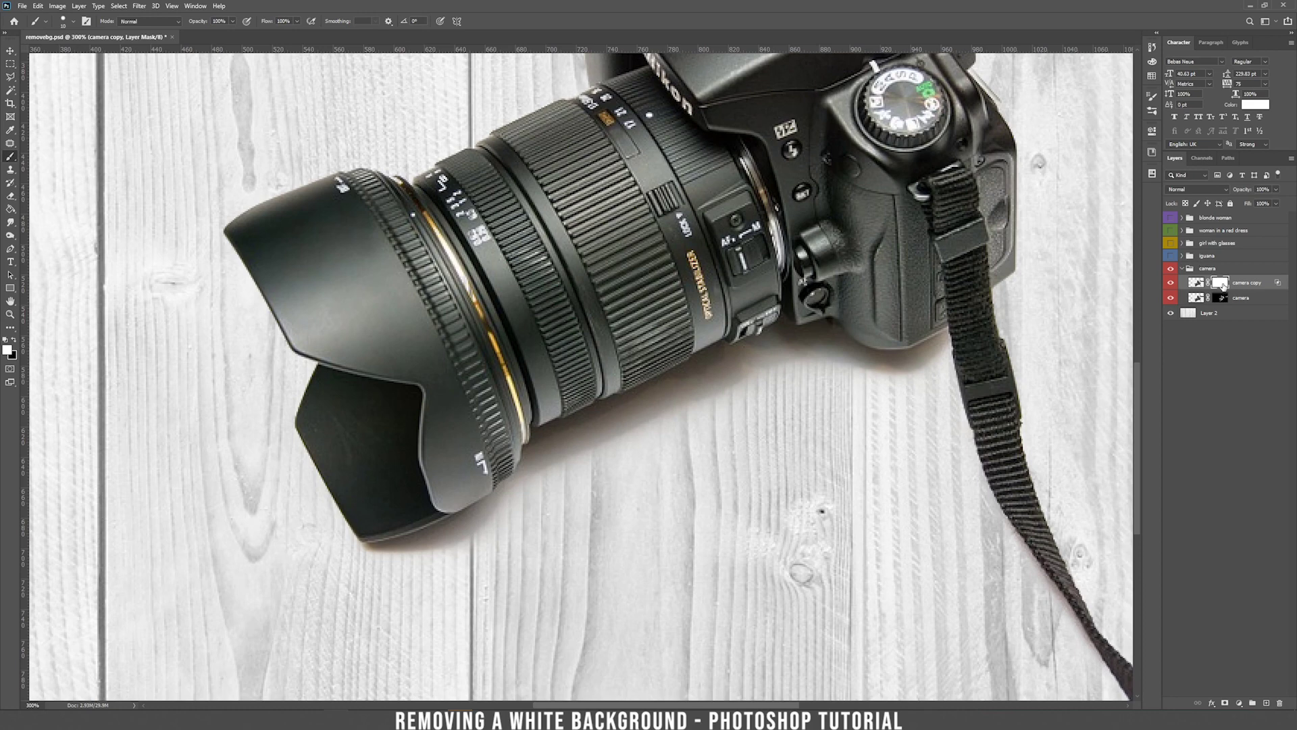
click(13, 342)
right_click(601, 520)
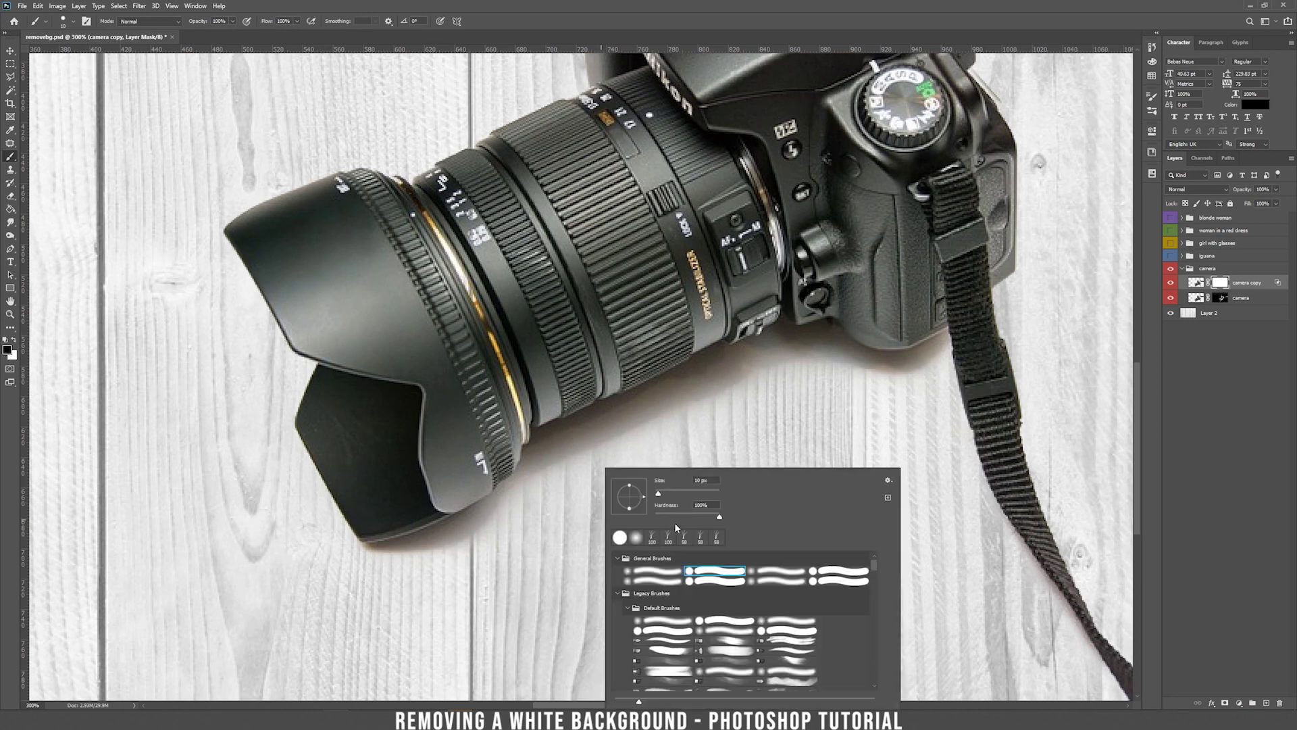
drag(675, 493, 681, 494)
click(296, 21)
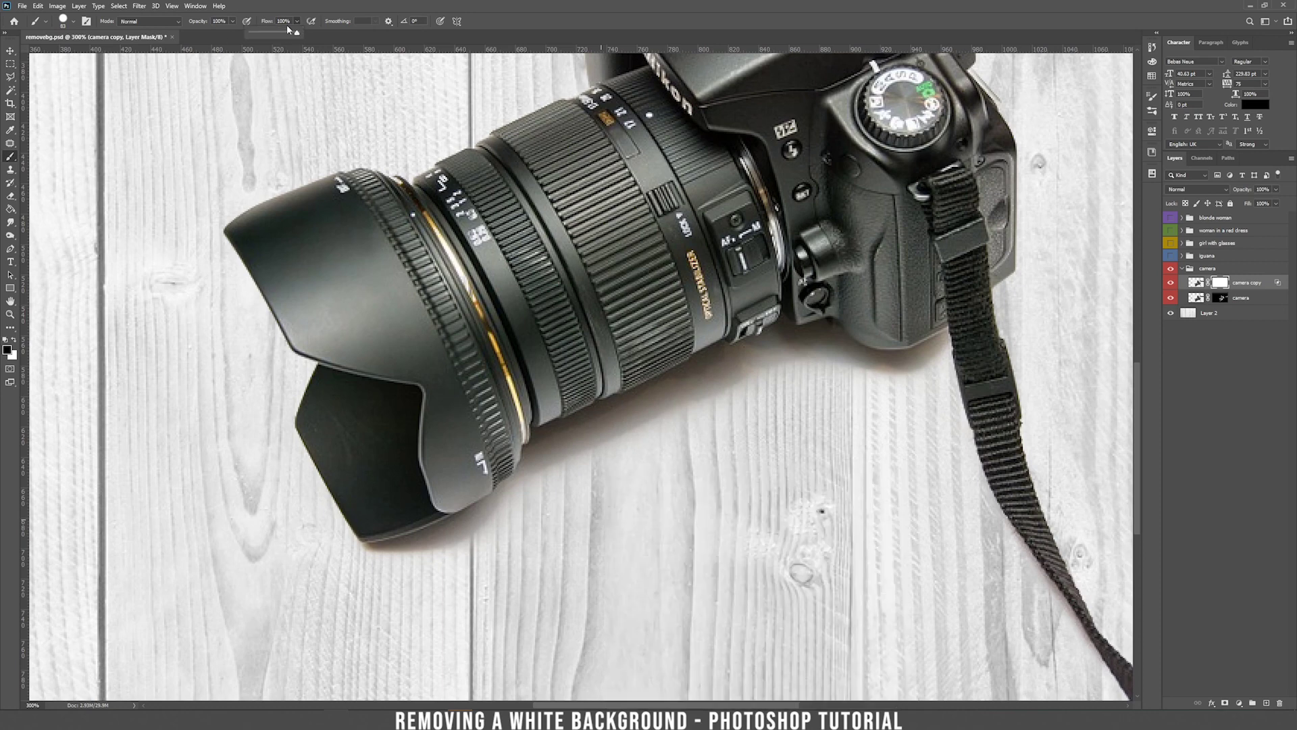
drag(301, 31, 207, 32)
click(231, 21)
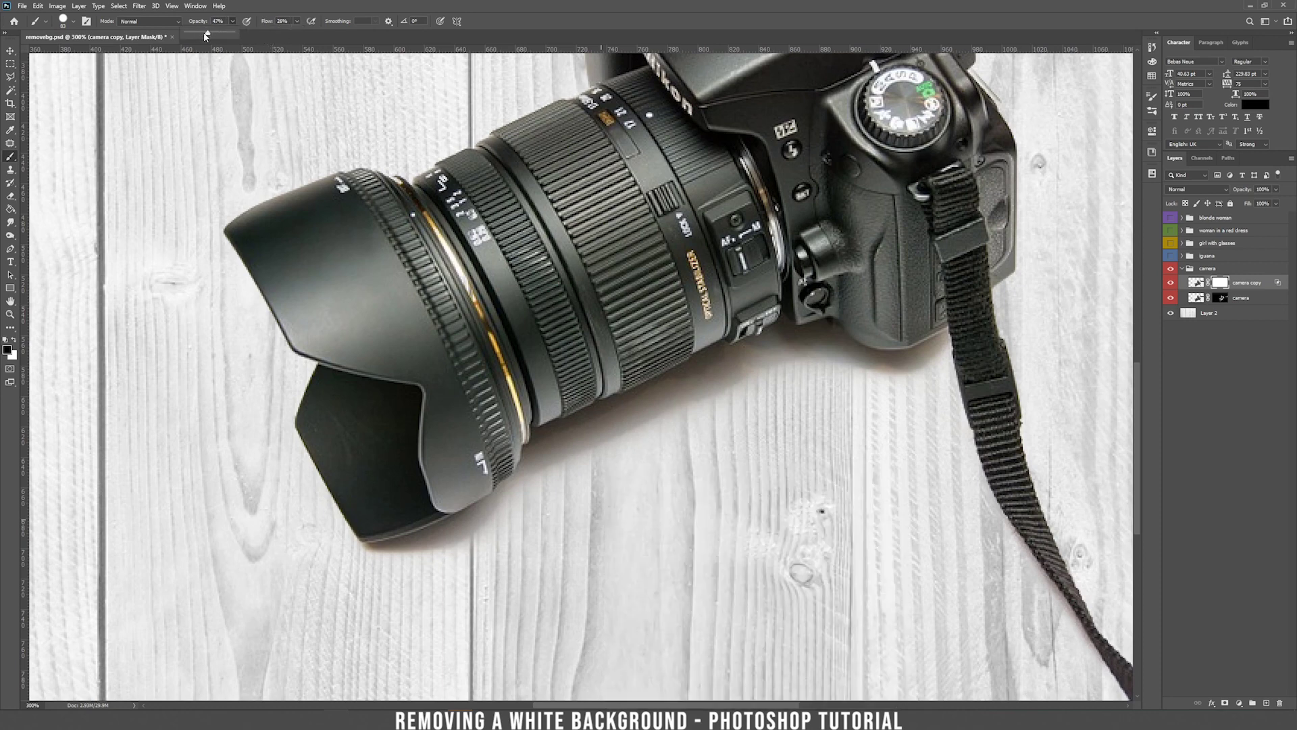
click(230, 26)
right_click(788, 493)
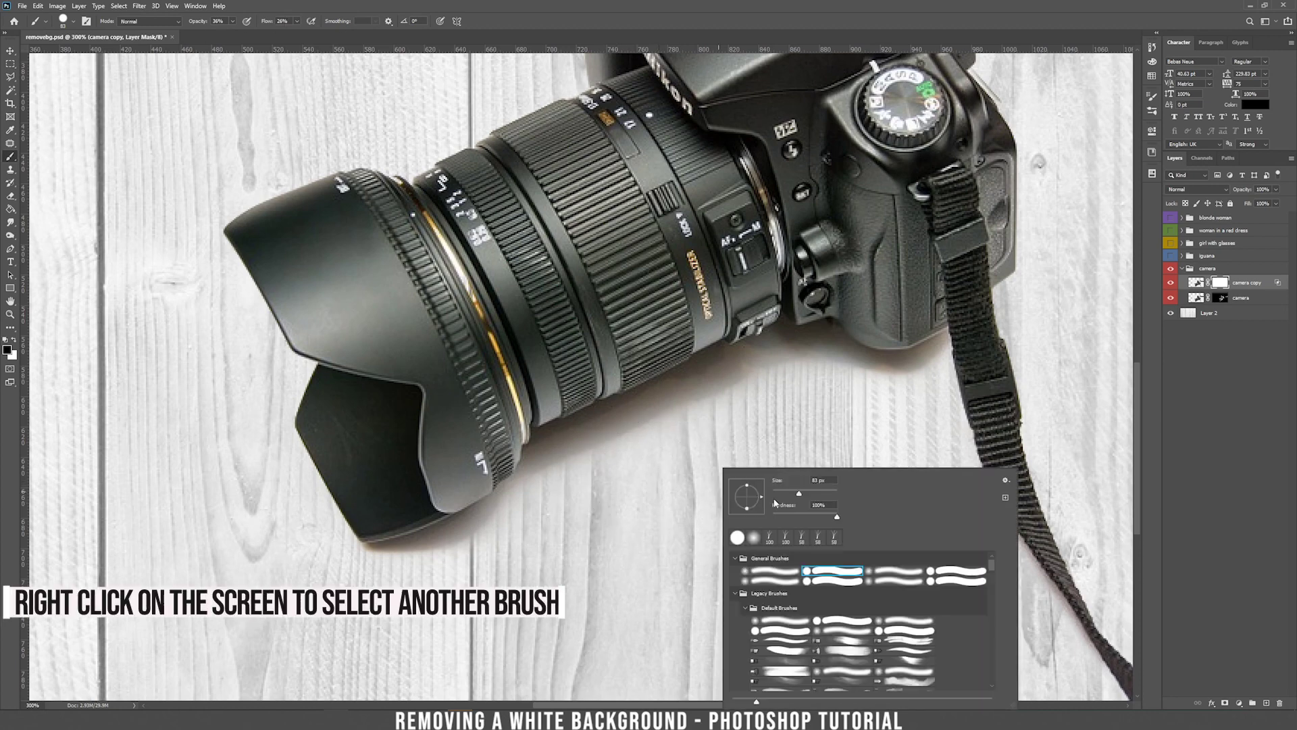
key(Escape)
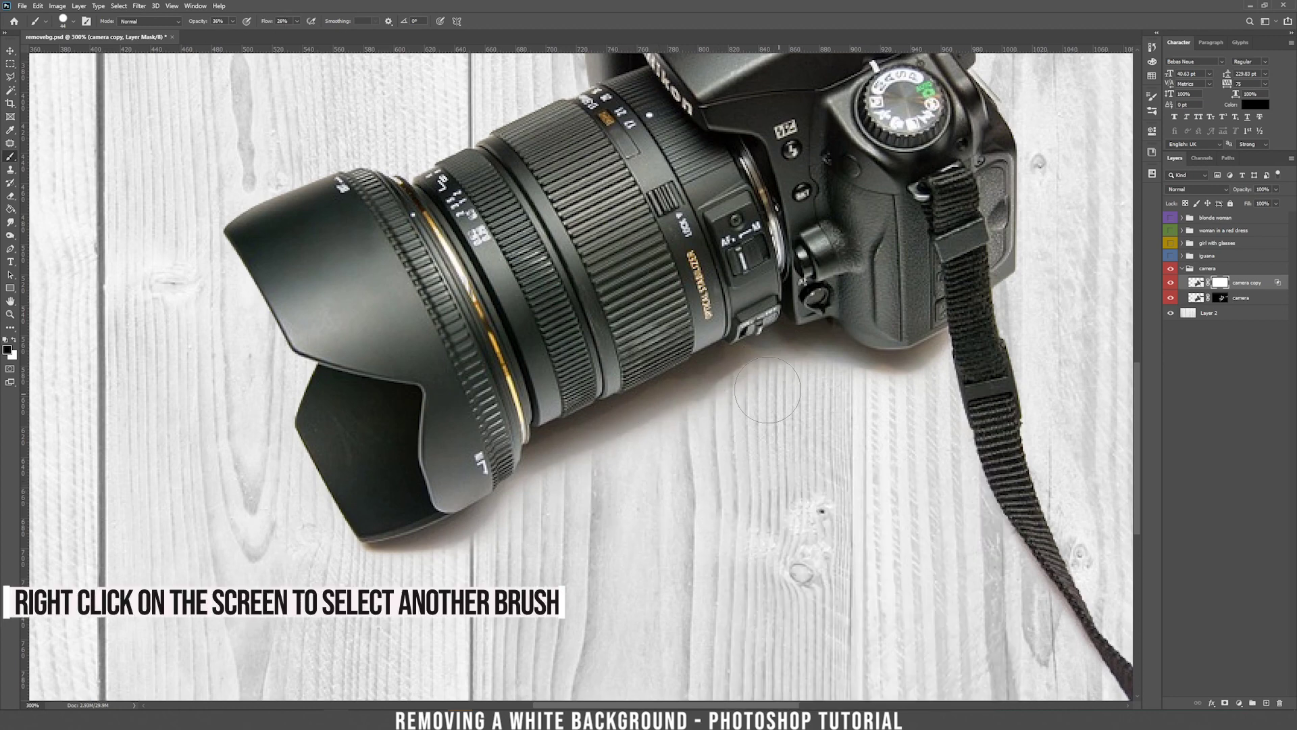
right_click(746, 439)
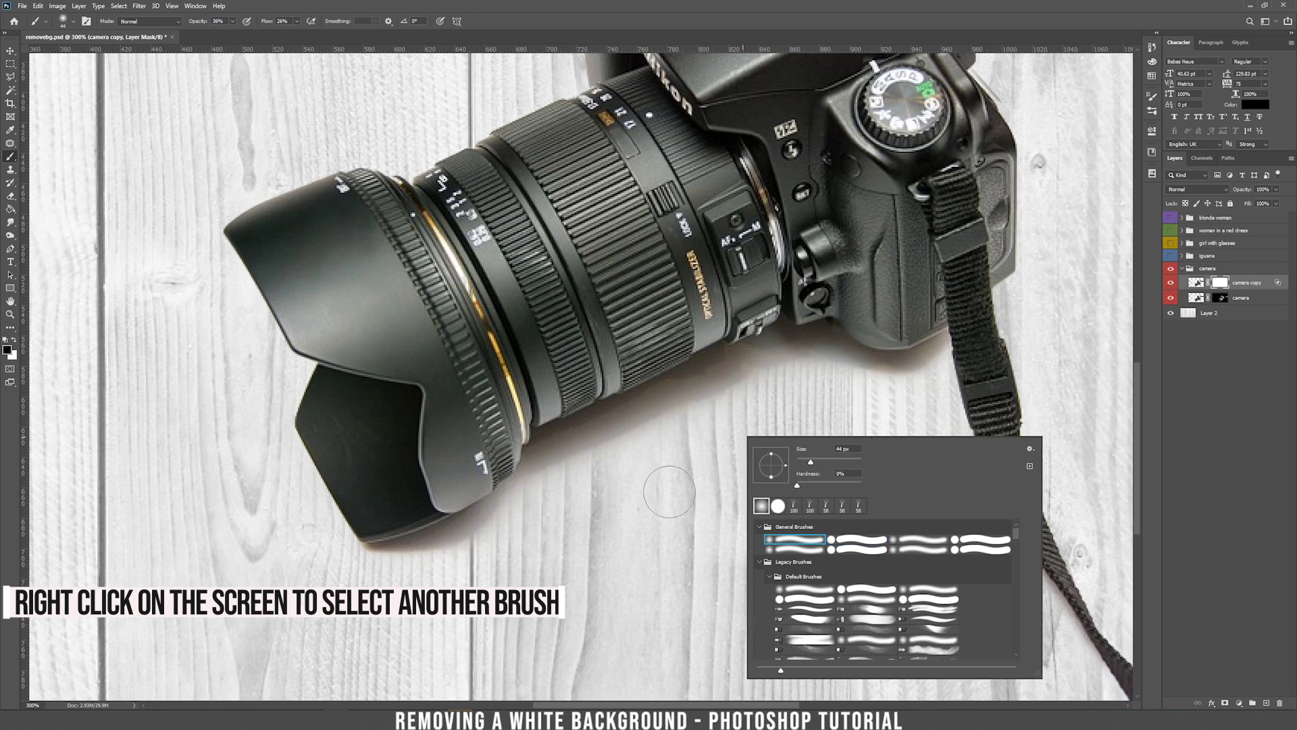
click(600, 492)
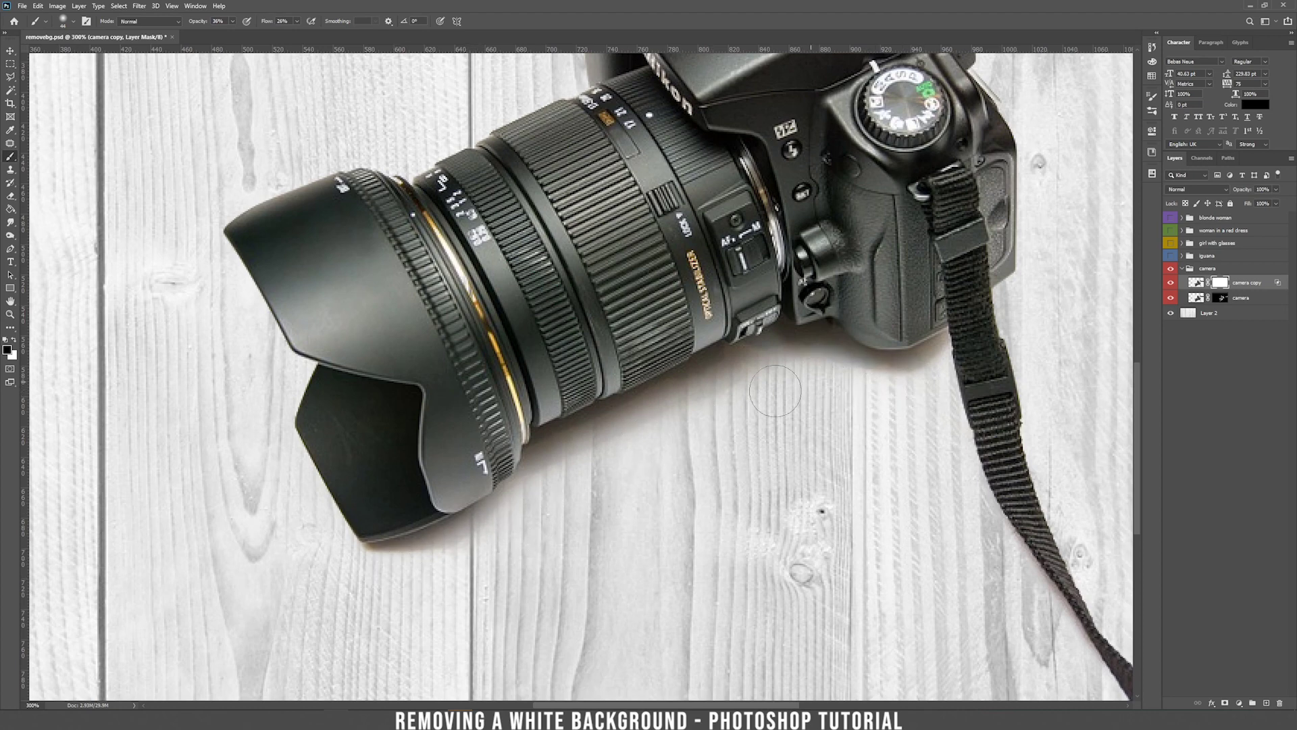
Fit the image on screen and move the camera group up and left on the planks
key(ctrl+1)
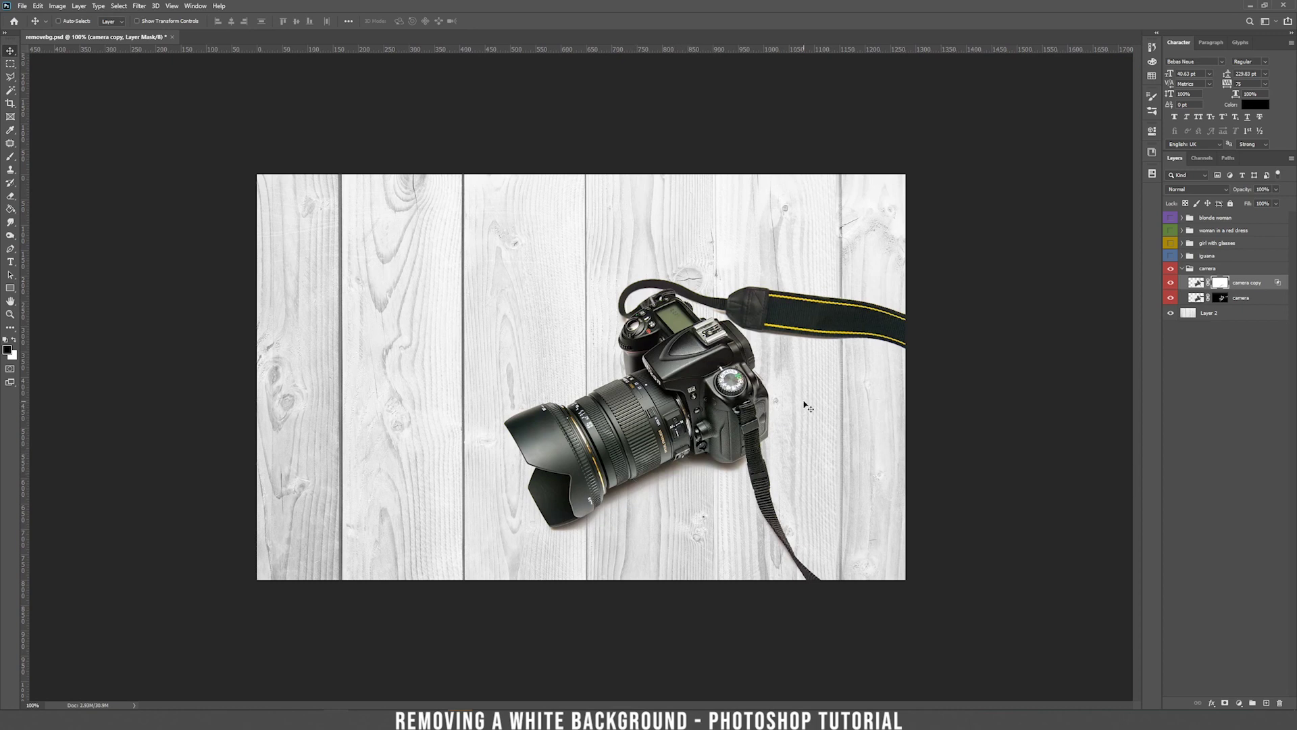
click(1217, 269)
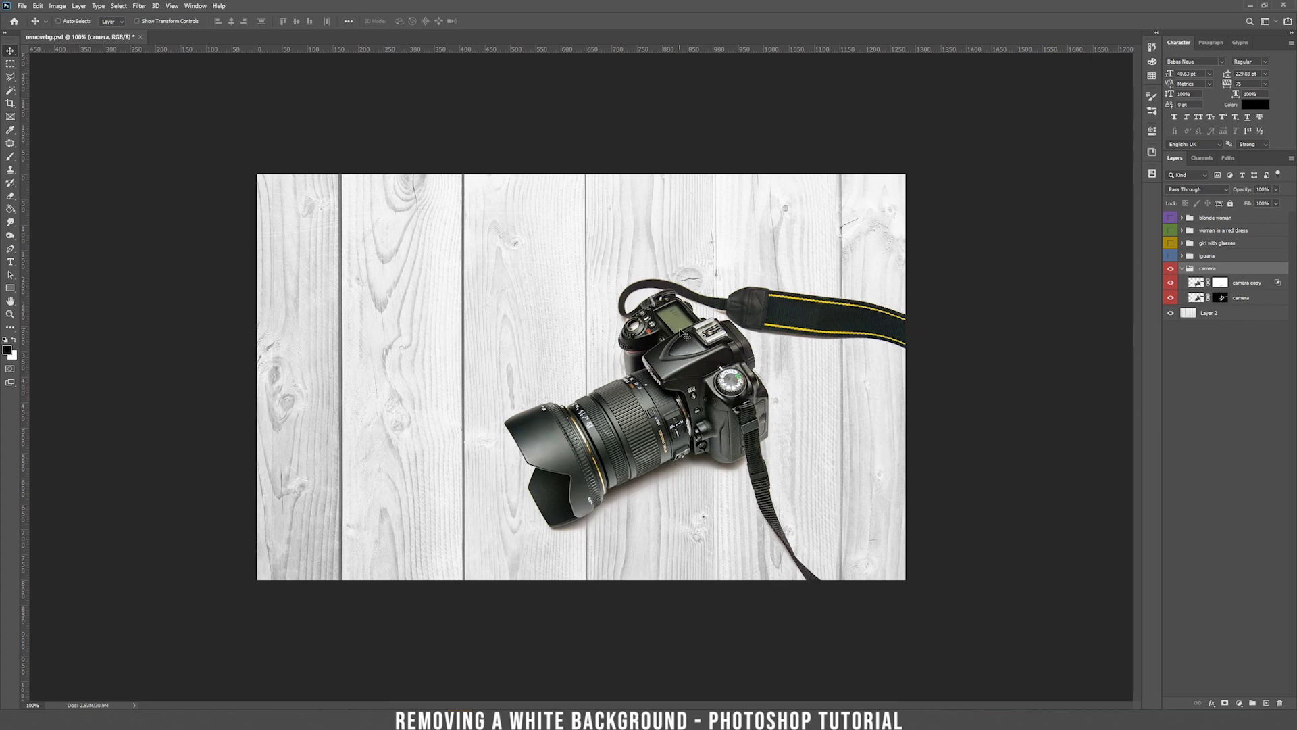
mouse_move(684, 333)
mouse_down()
mouse_move(434, 273)
mouse_move(622, 257)
mouse_move(642, 310)
mouse_up()
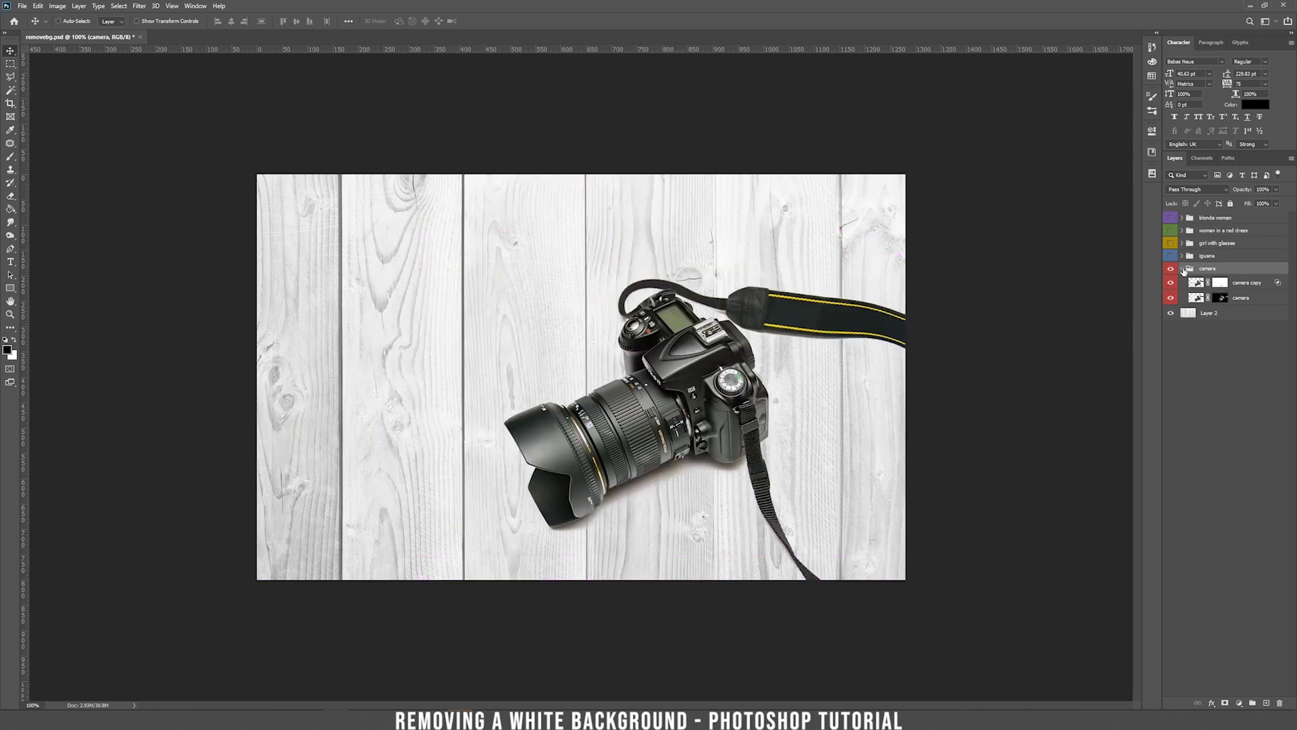
Collapse and hide the camera group, then show and expand the iguana group and select the iguana layer
click(1182, 269)
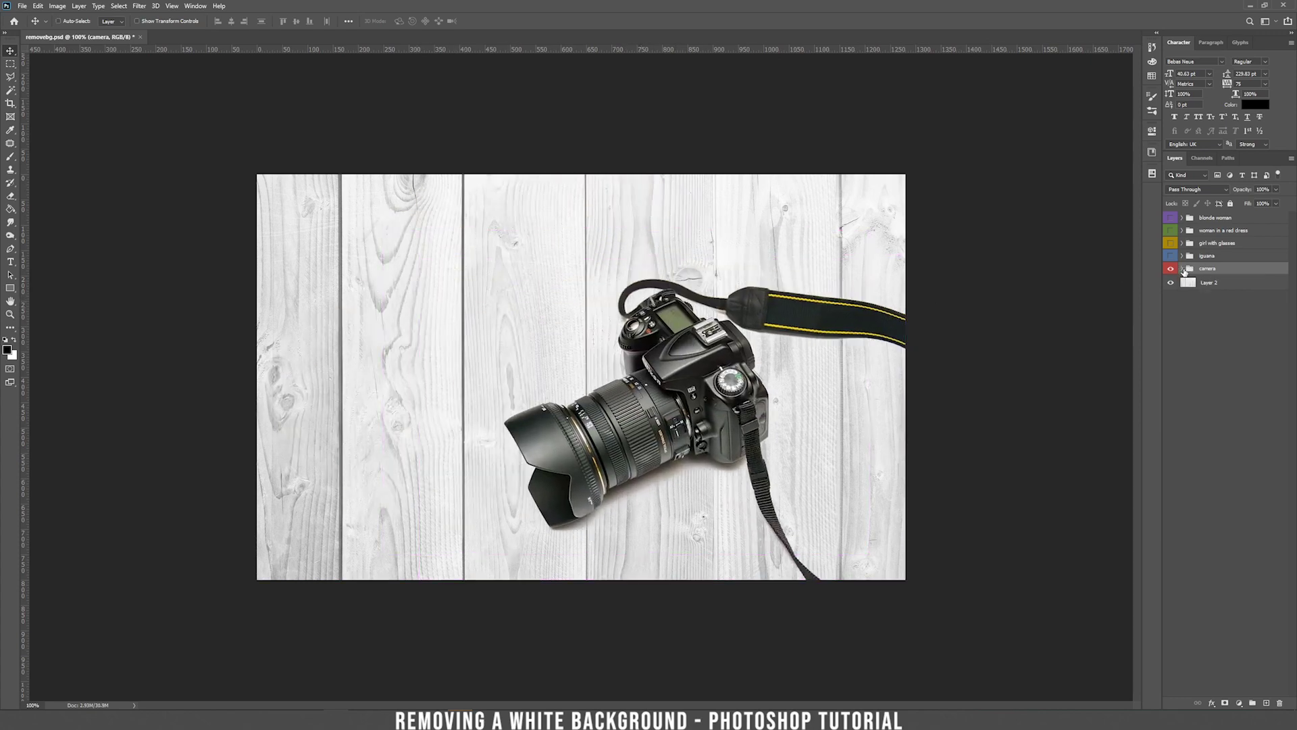
click(1172, 269)
click(1171, 257)
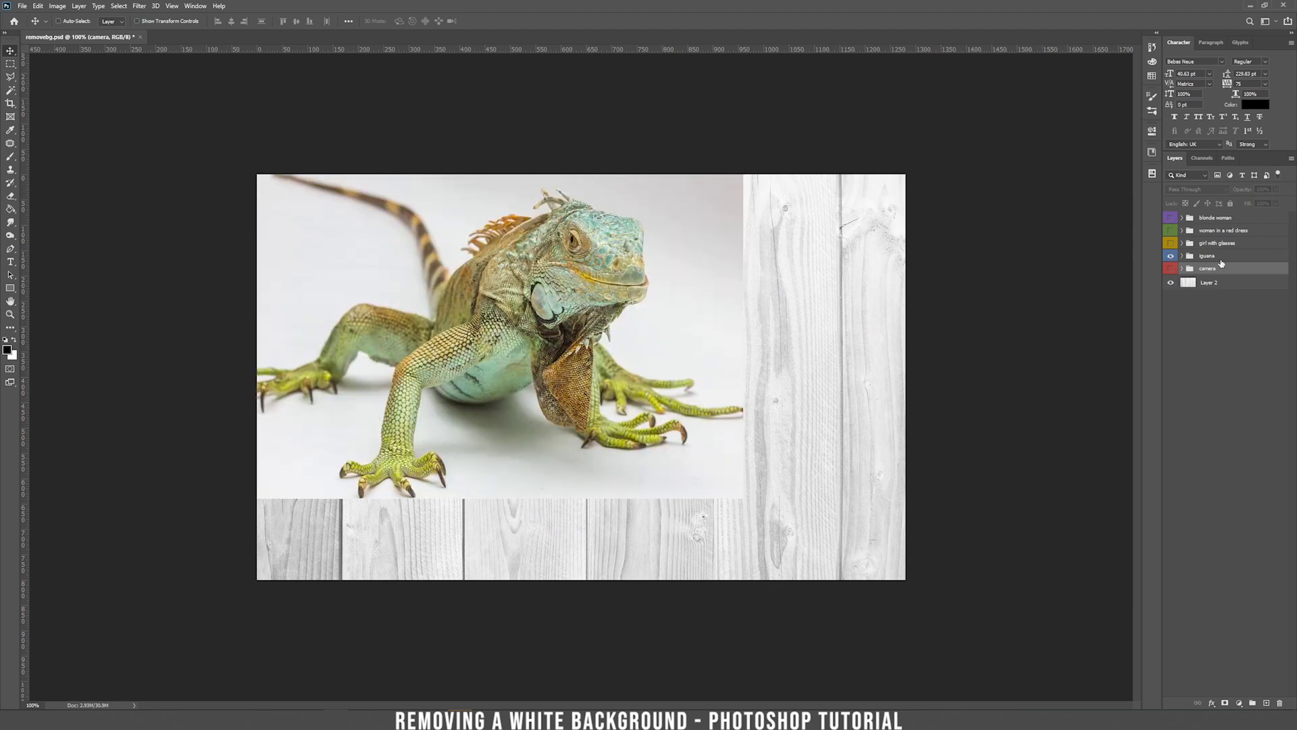
key(ctrl+plus)
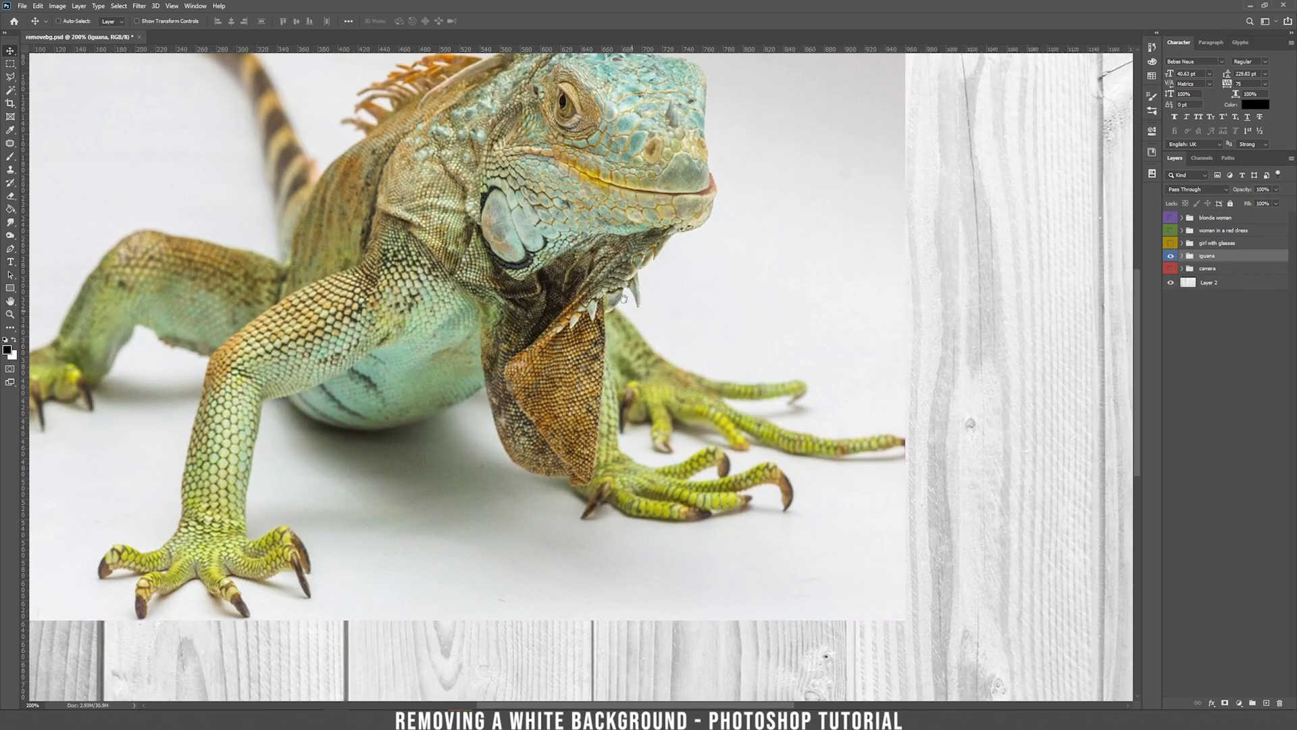
key(ctrl+minus)
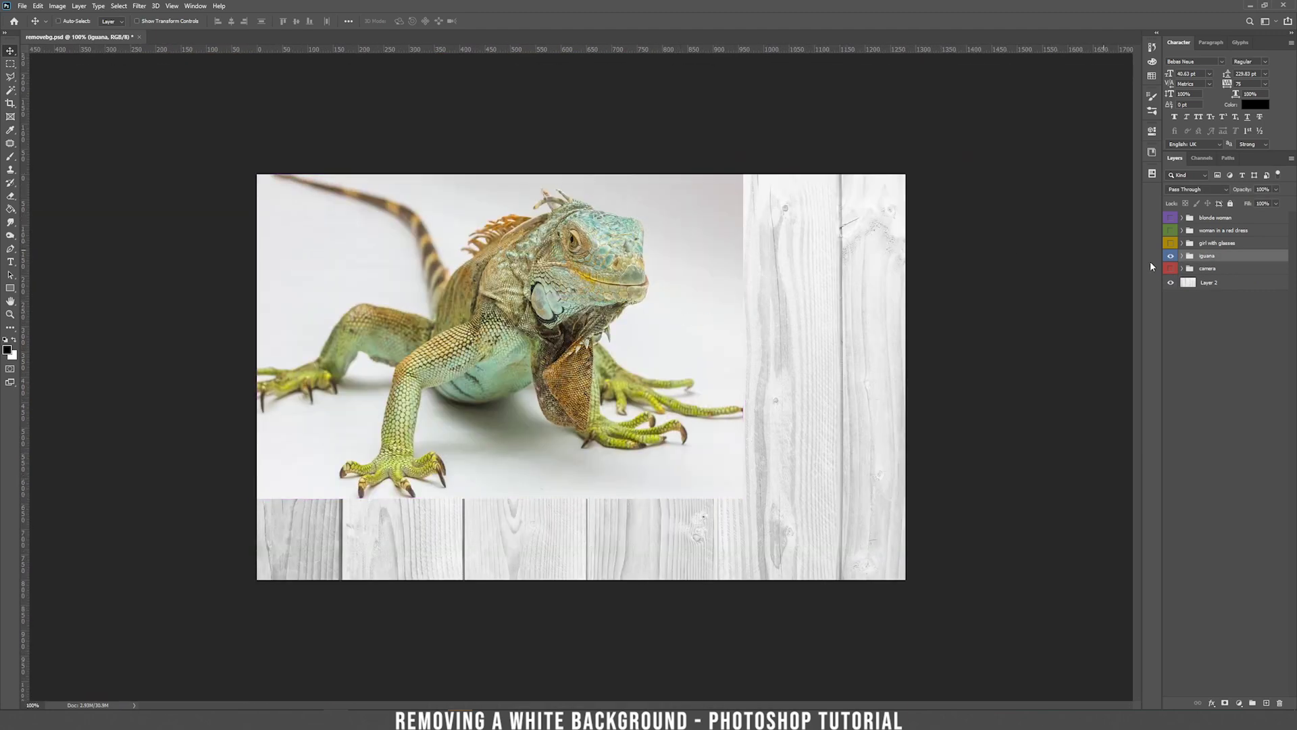
click(1182, 256)
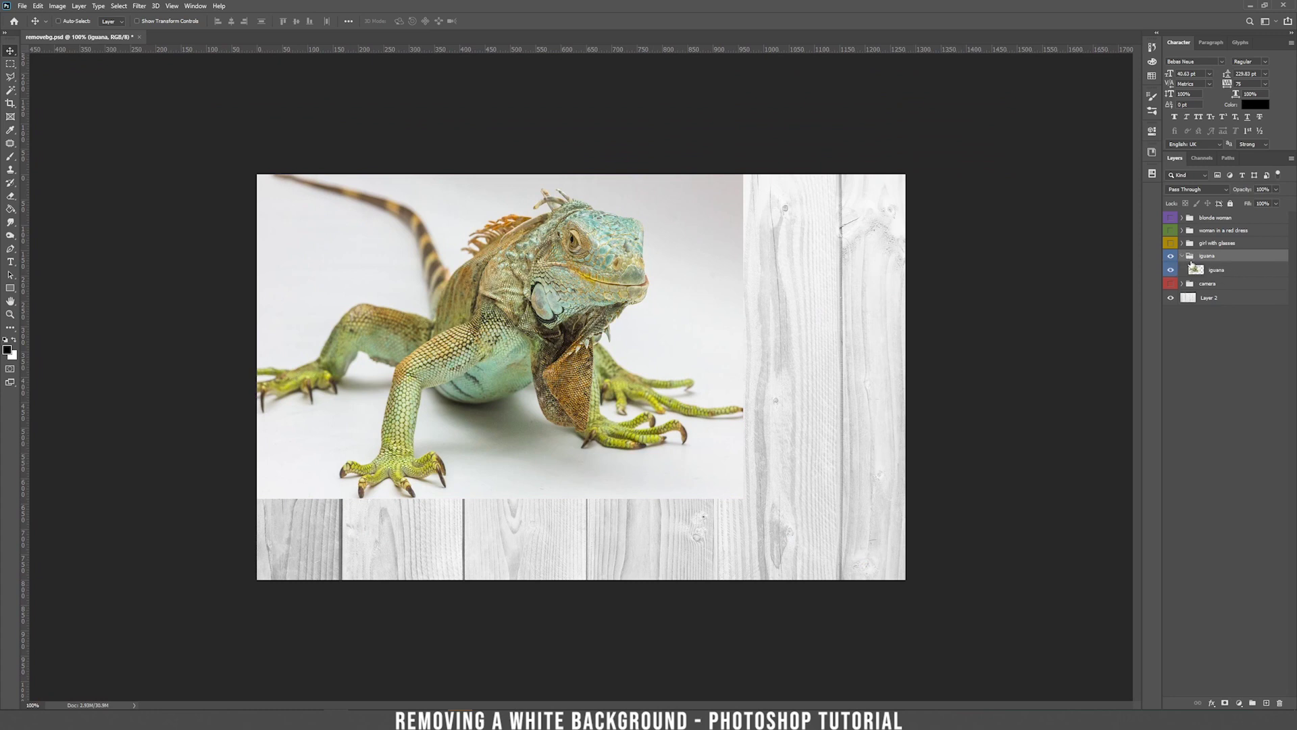
click(1245, 271)
right_click(1244, 274)
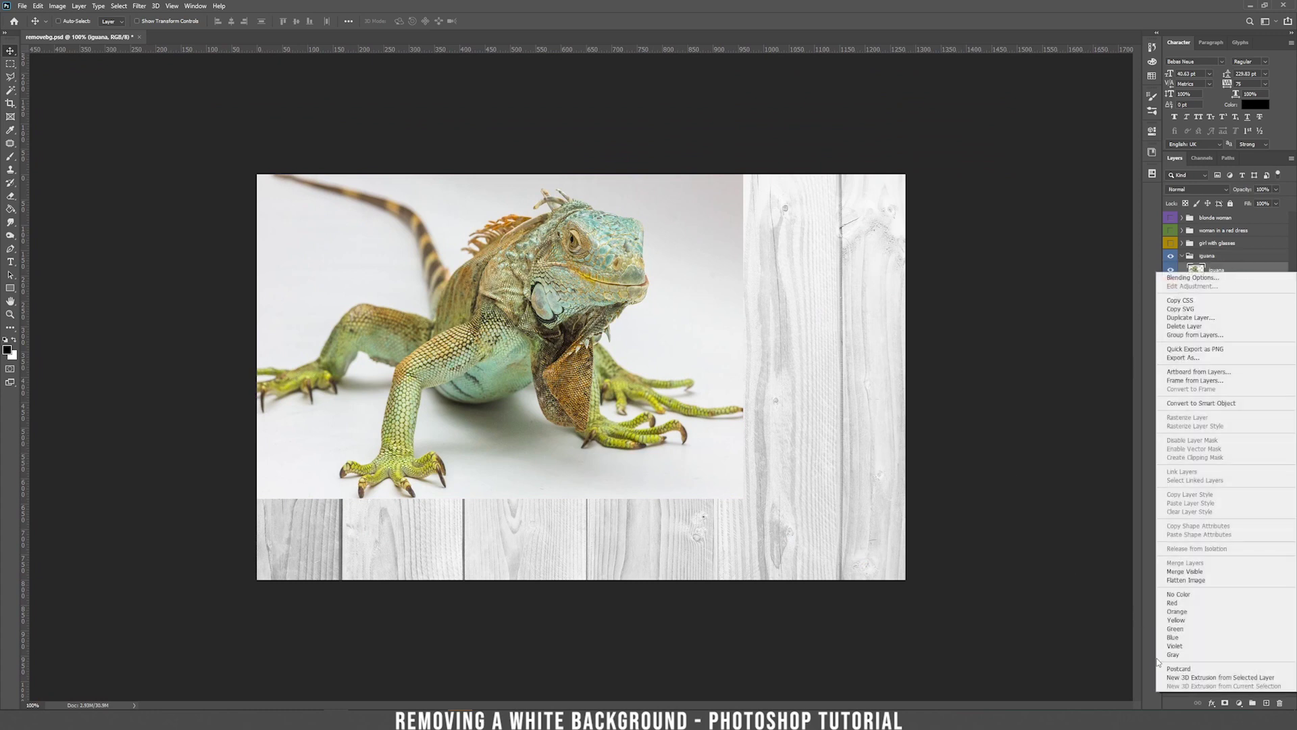
click(1209, 695)
Mask the iguana layer, duplicate it as iguana copy, and fill the original's mask black
click(1225, 703)
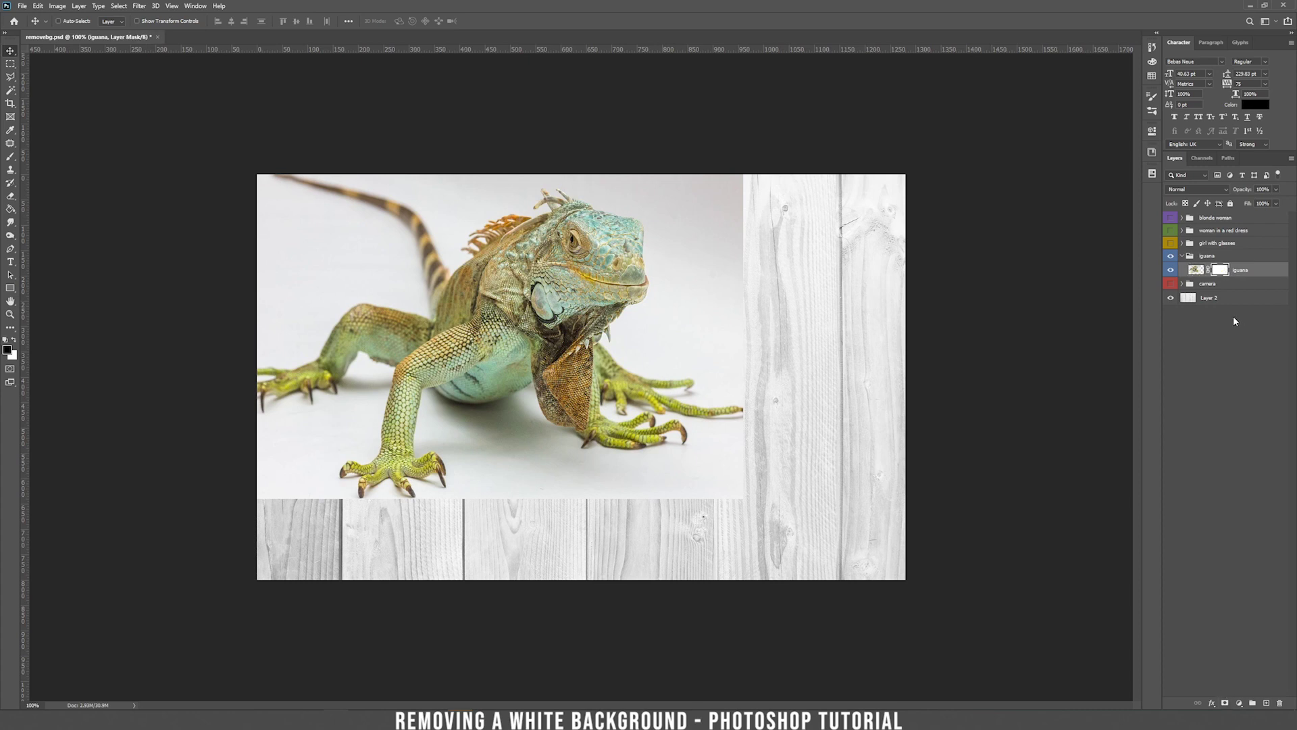
right_click(1264, 277)
click(1220, 325)
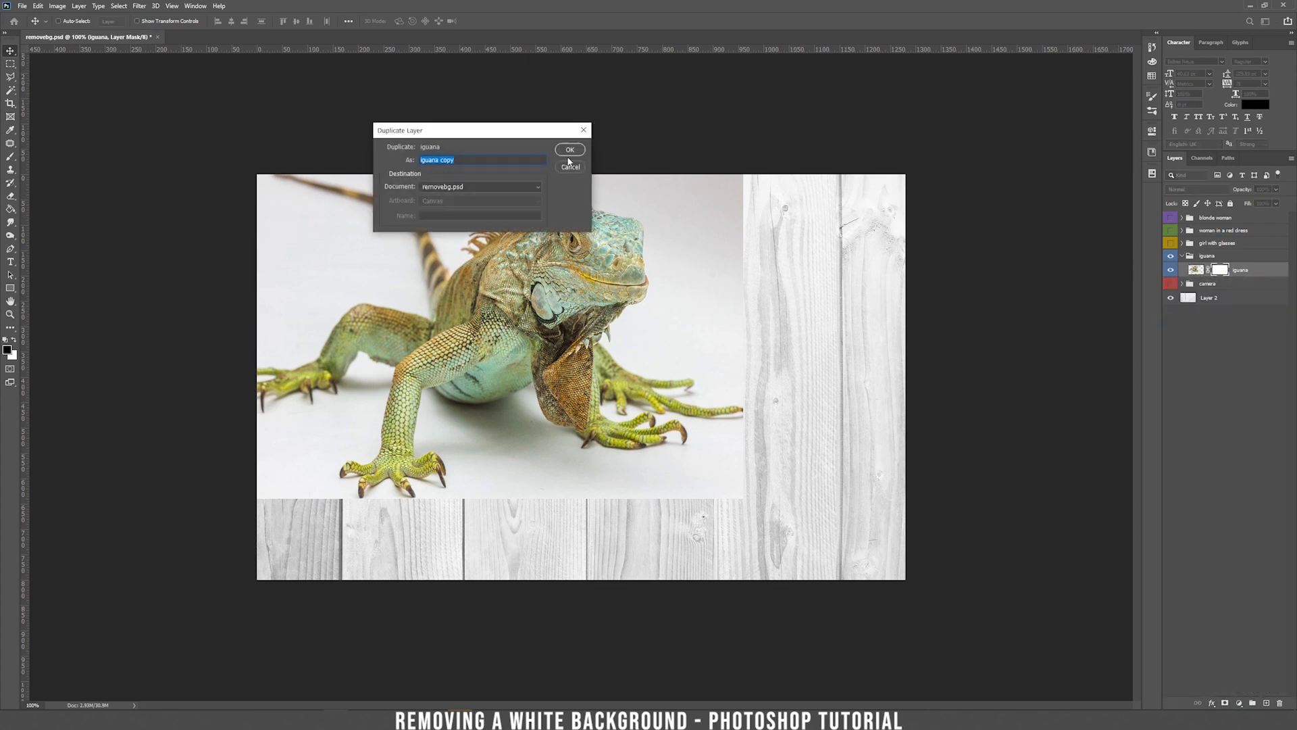
click(571, 139)
click(1221, 285)
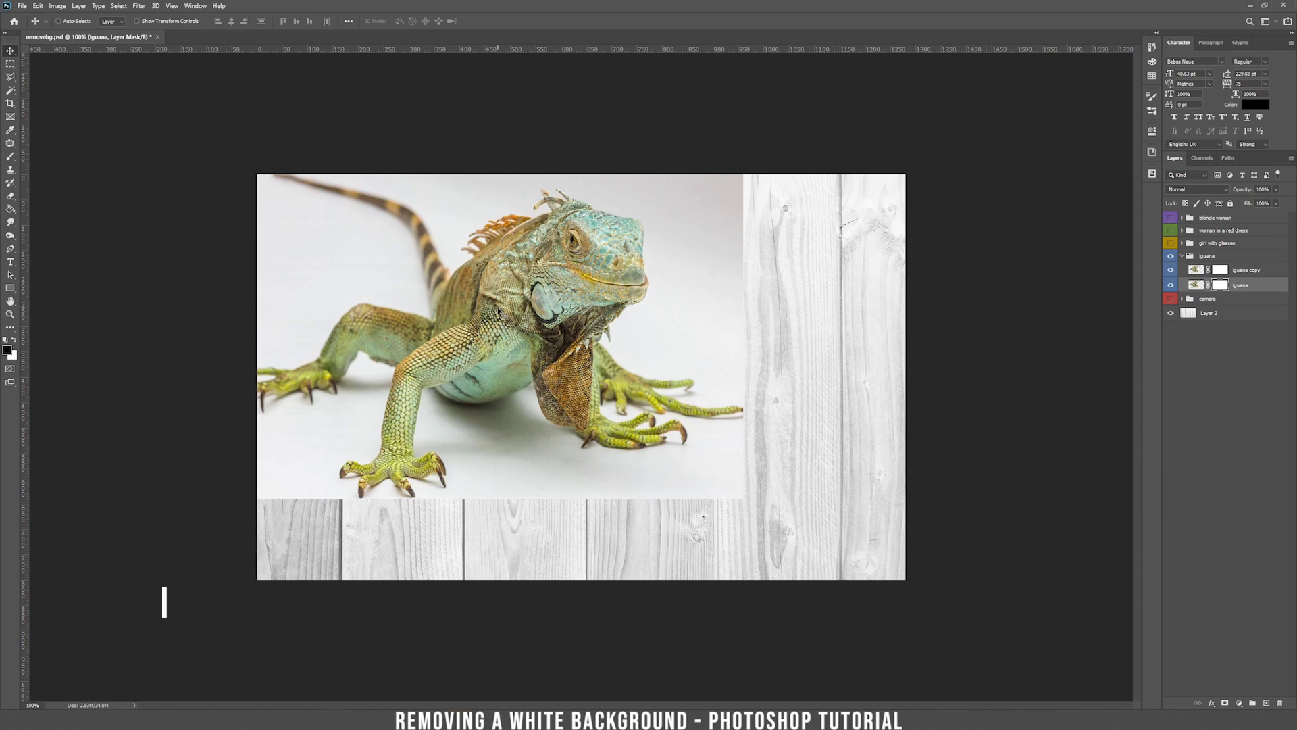
key(g)
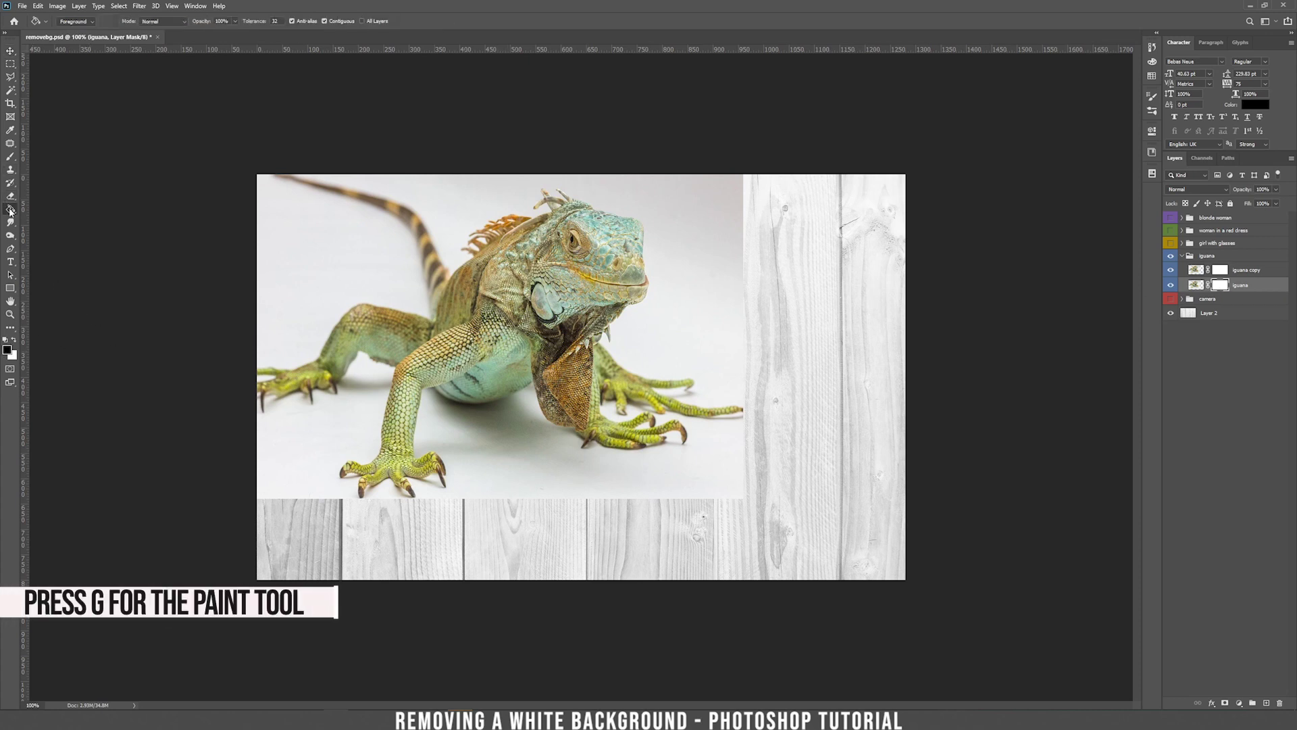
click(473, 296)
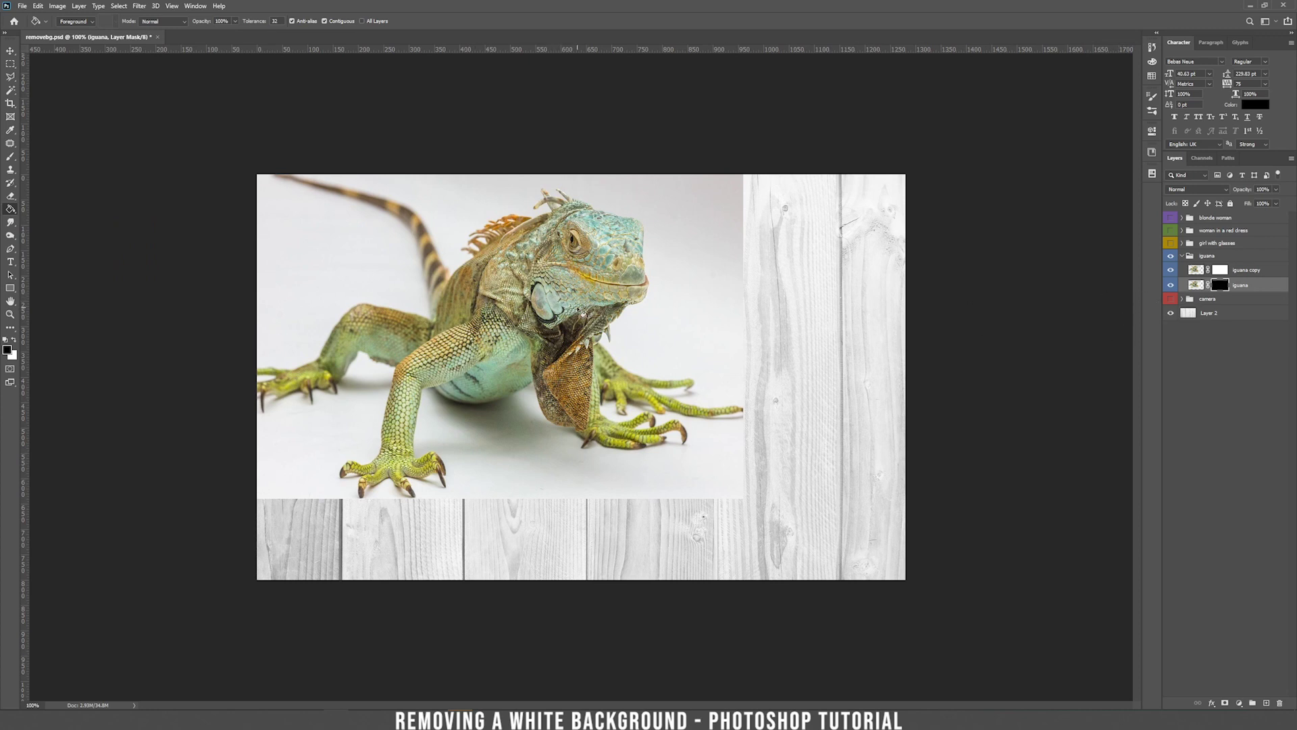
key(v)
double_click(1247, 277)
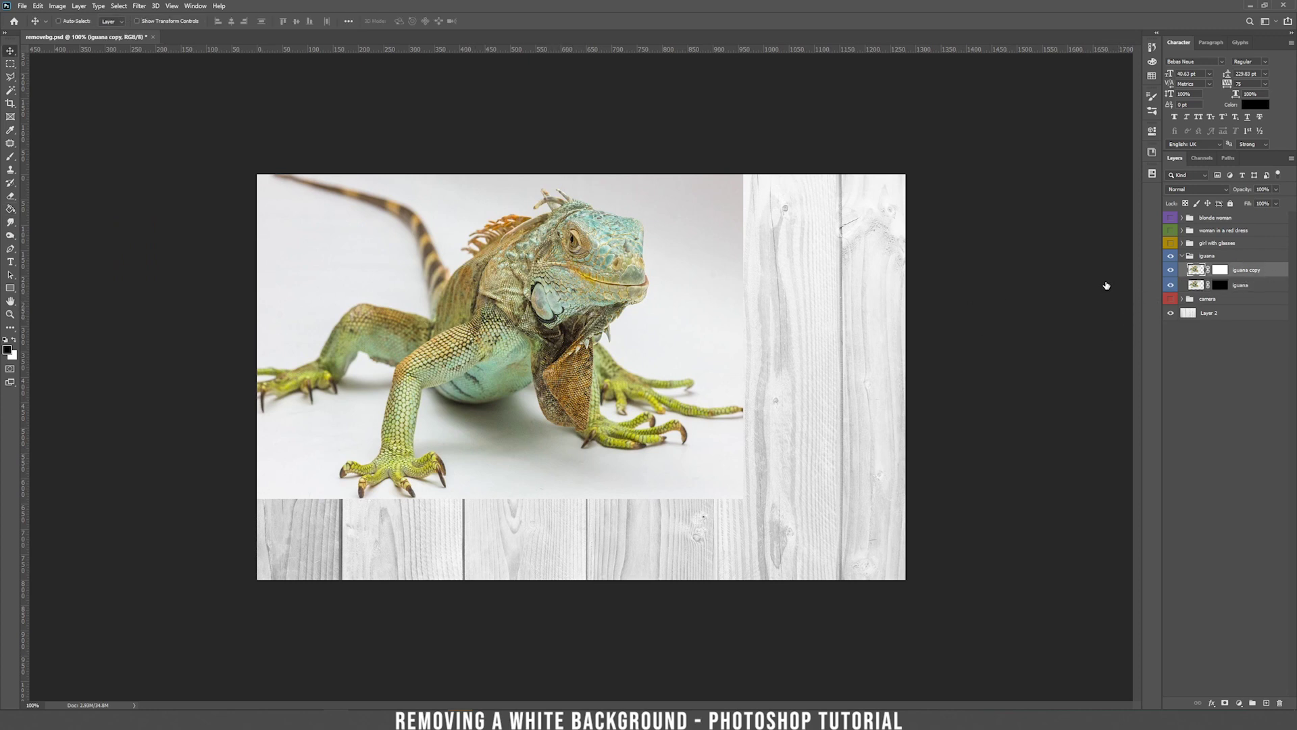
Drag the iguana copy's This Layer white slider left and Alt-split it, tuning the soft shadow fade
drag(991, 310, 950, 311)
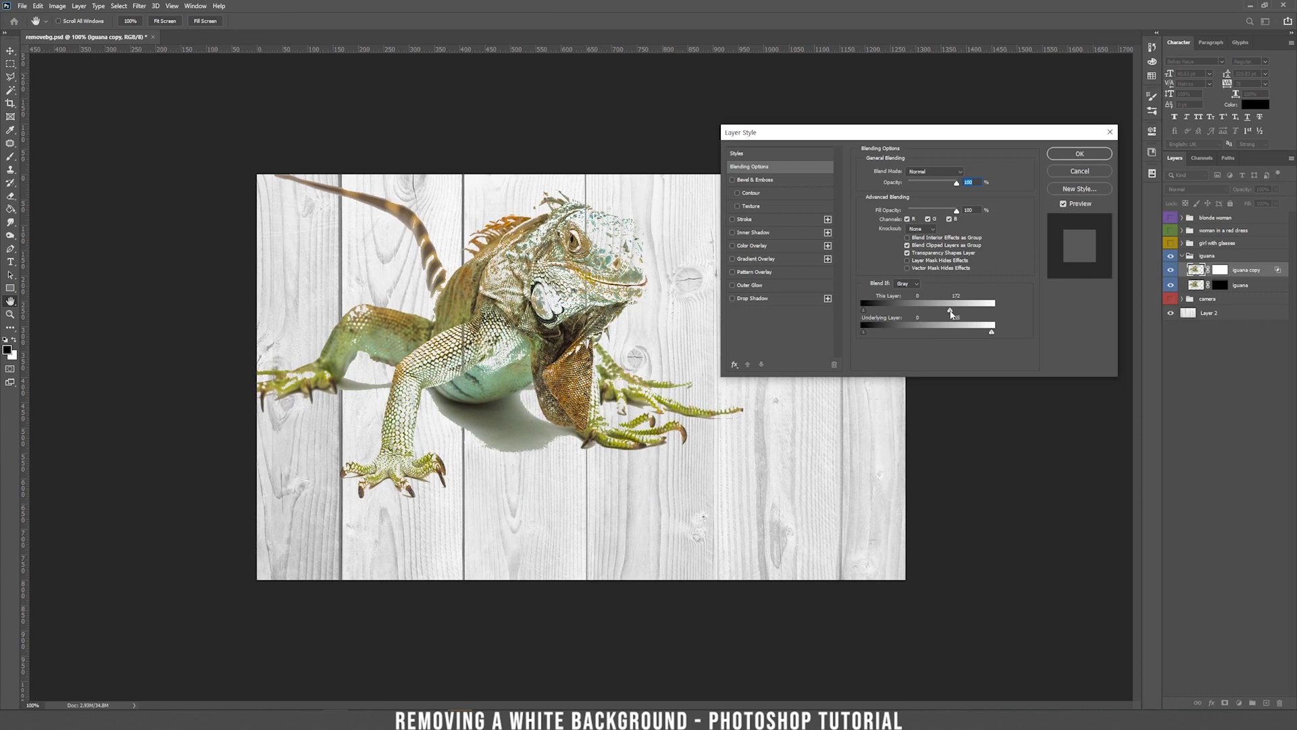
drag(951, 313, 977, 316)
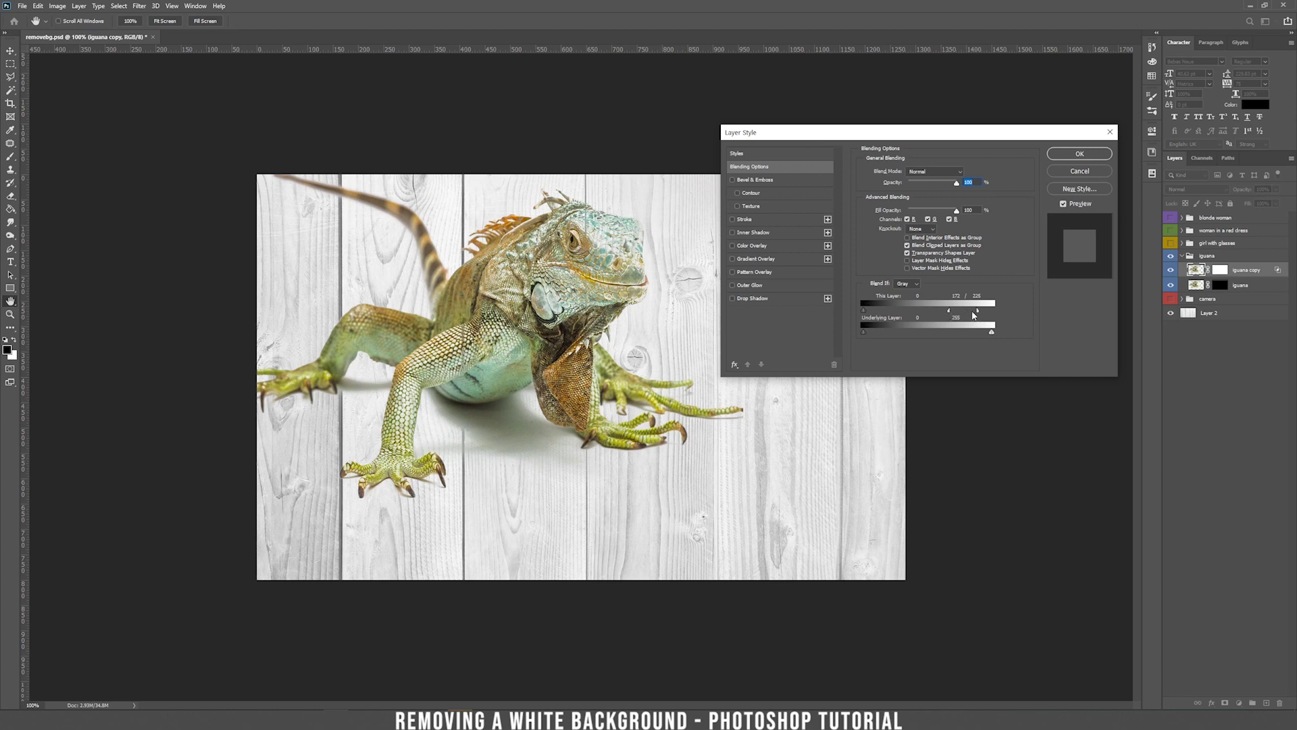
drag(955, 314, 949, 315)
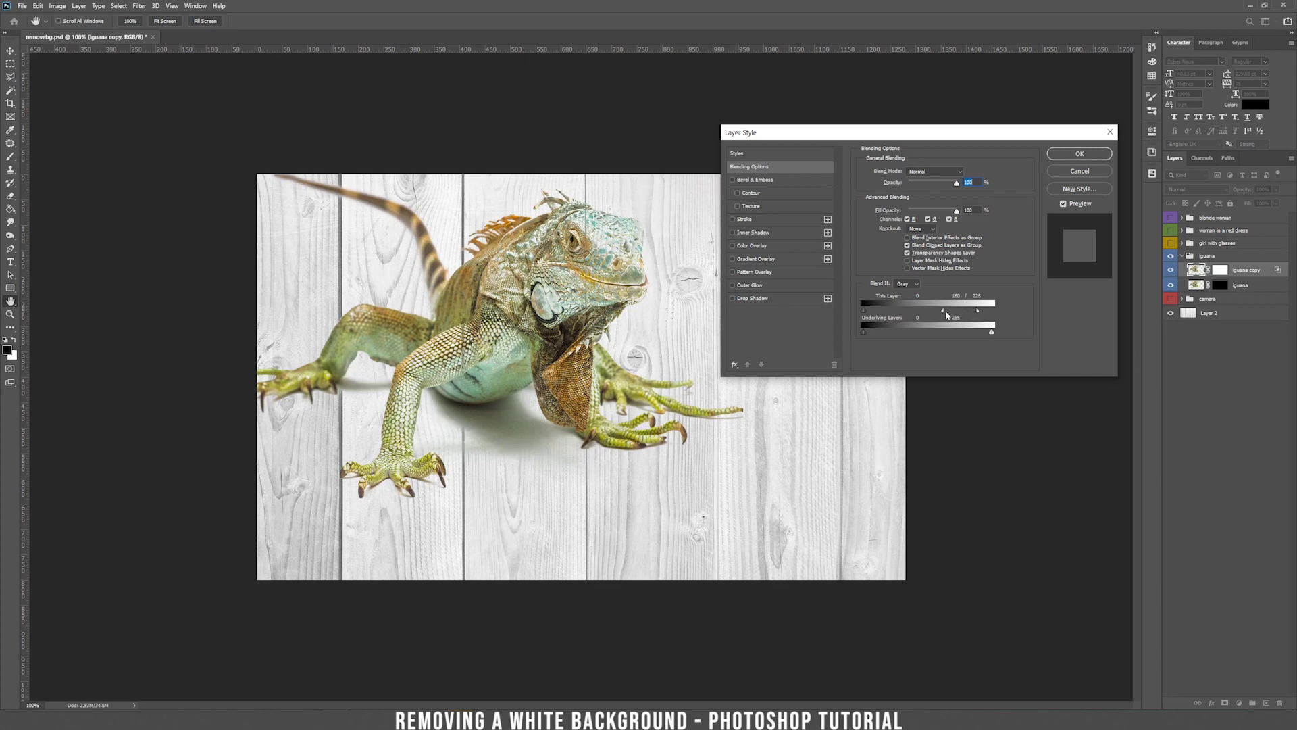
mouse_move(948, 316)
mouse_down()
mouse_move(975, 319)
mouse_move(965, 314)
mouse_up()
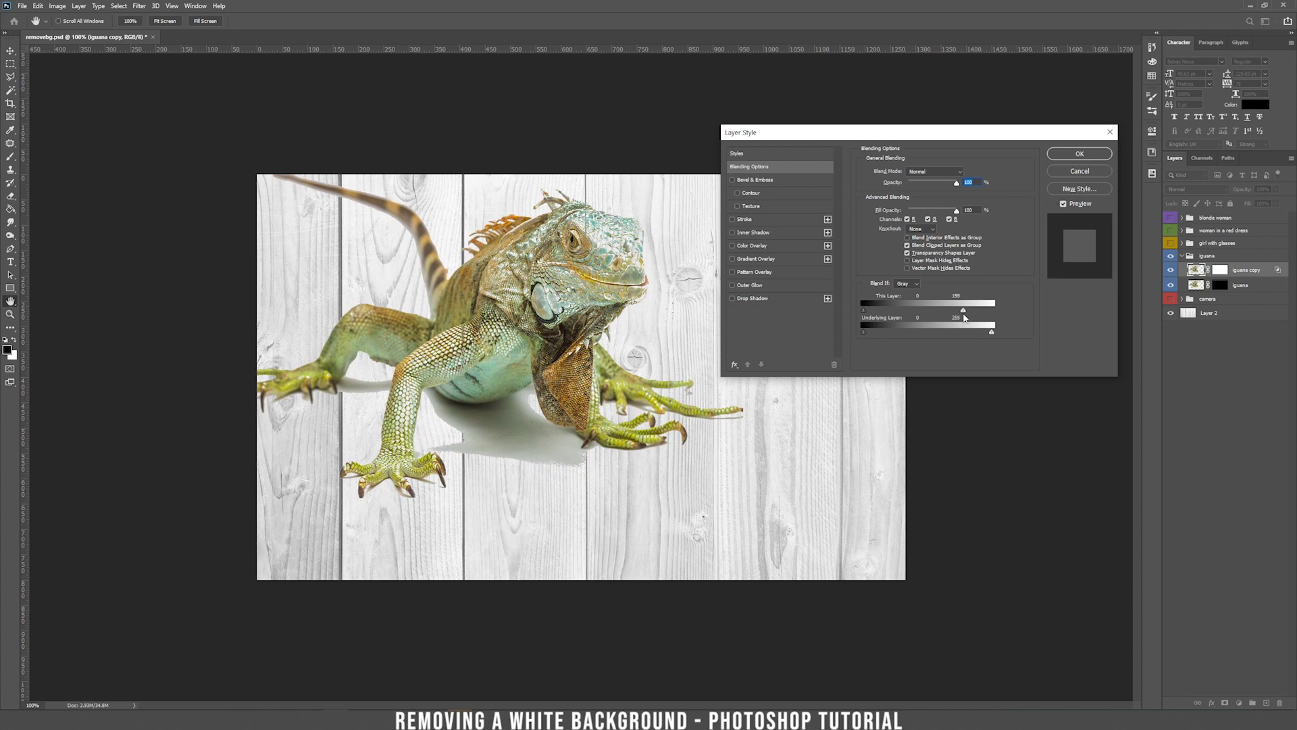
mouse_move(967, 312)
mouse_down()
mouse_move(986, 315)
mouse_move(963, 315)
mouse_up()
drag(964, 315, 979, 313)
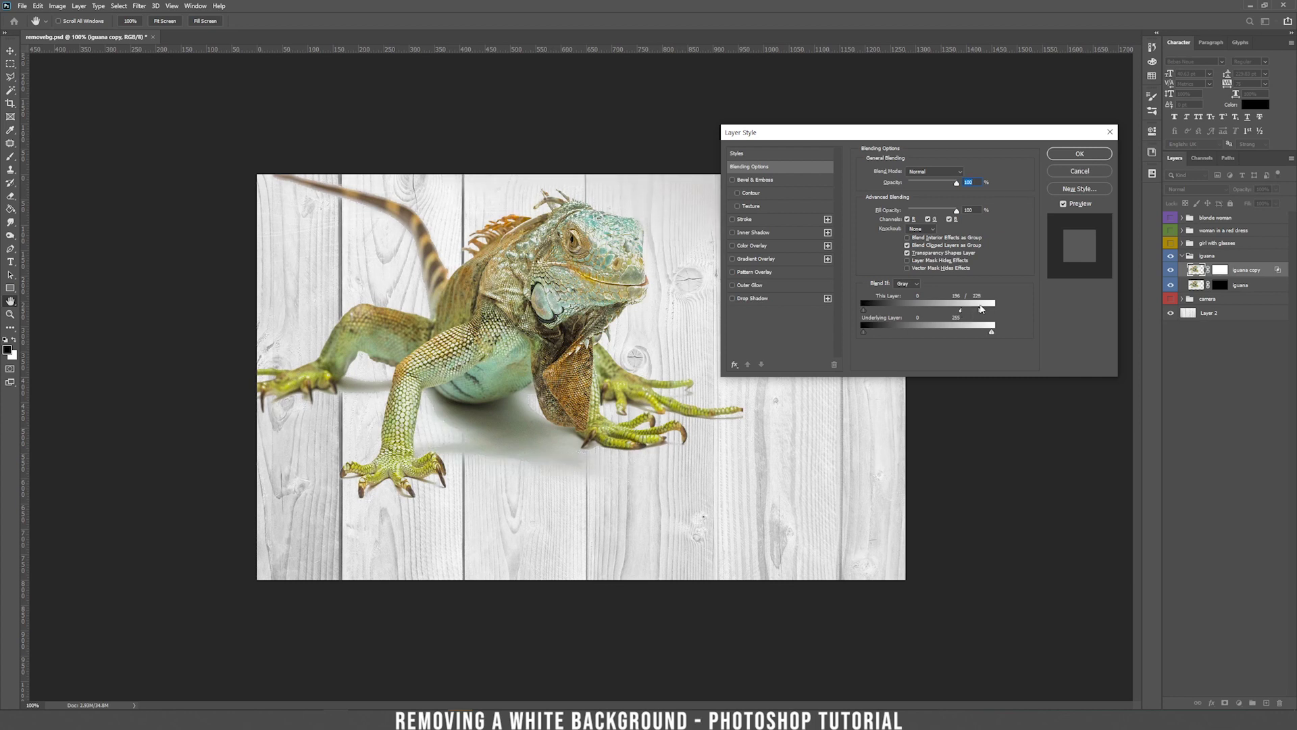
click(1079, 153)
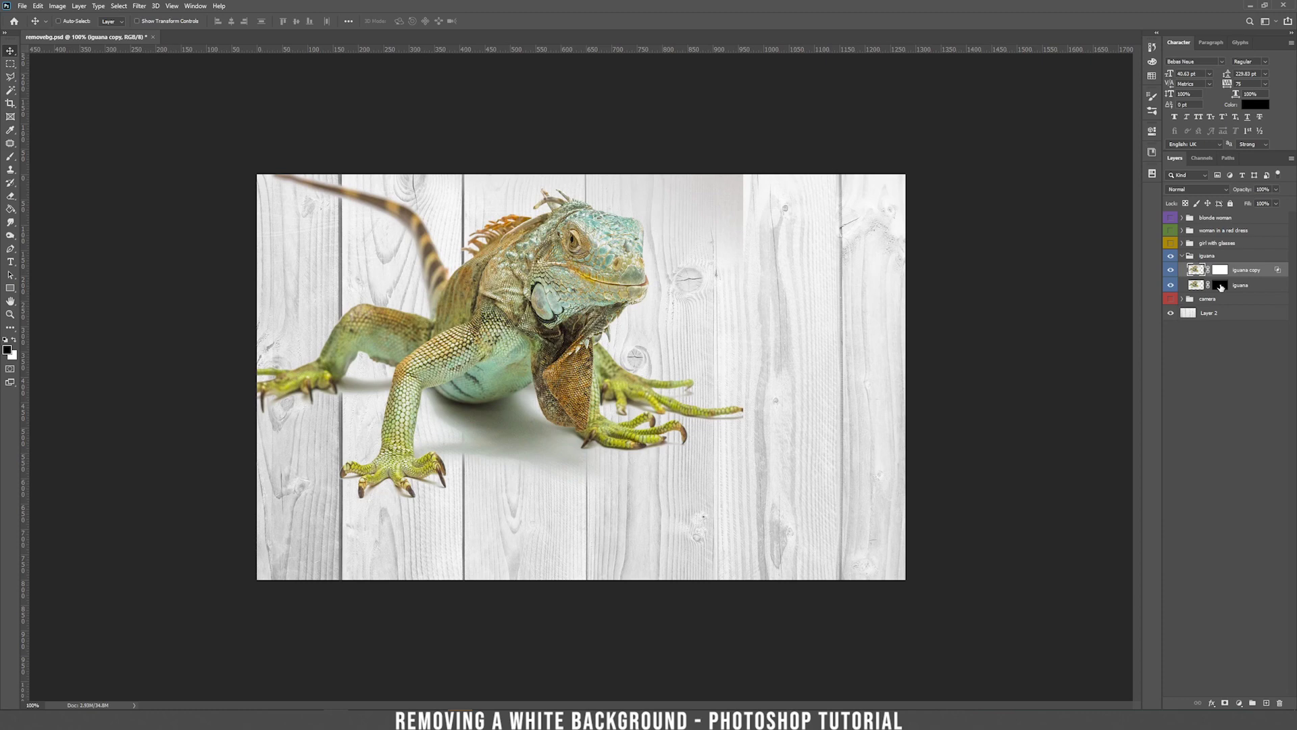
Set a white brush at 100% opacity and flow on the iguana layer's mask
click(1220, 287)
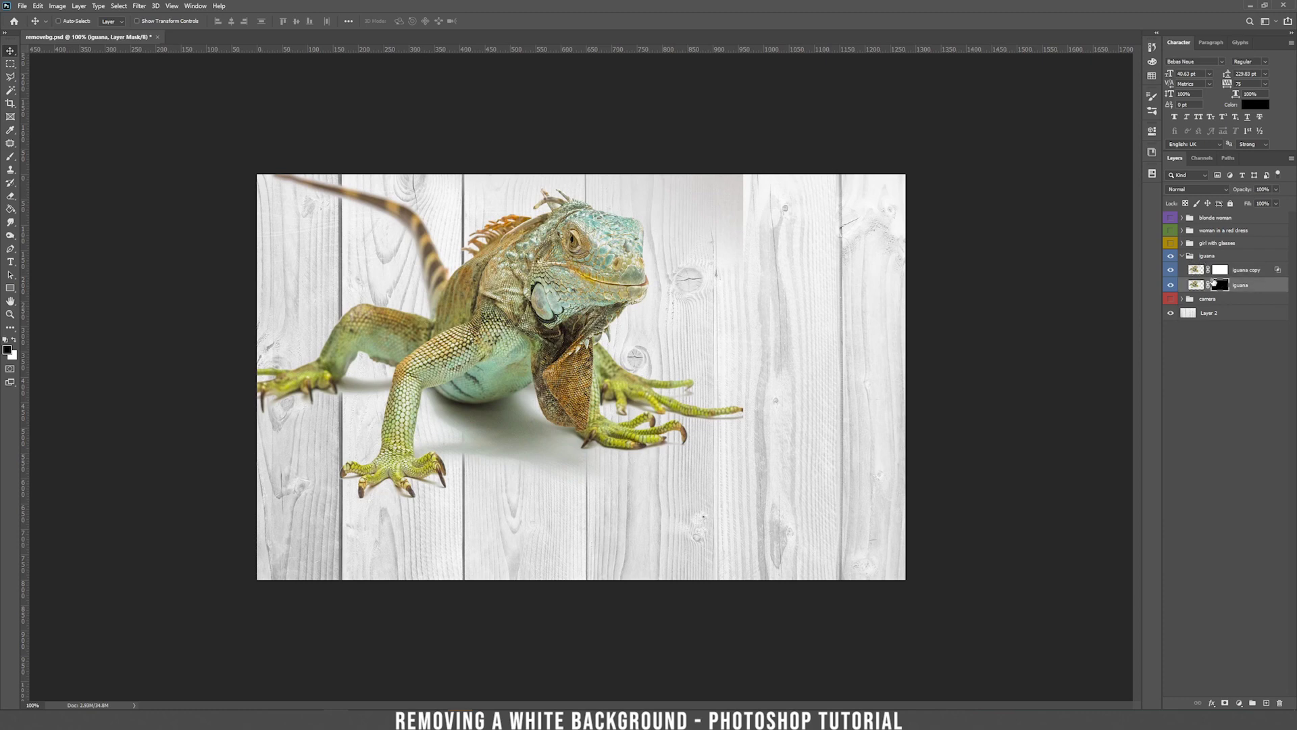
key(ctrl+plus)
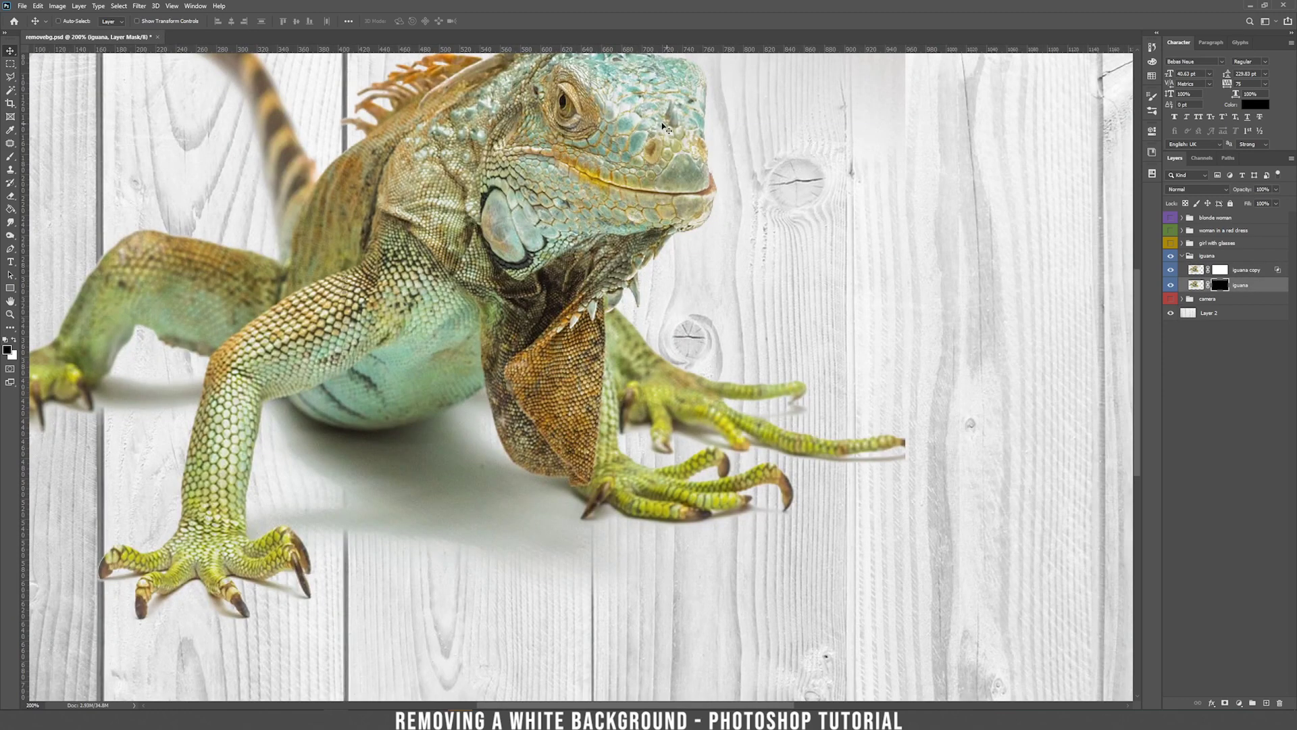
click(10, 209)
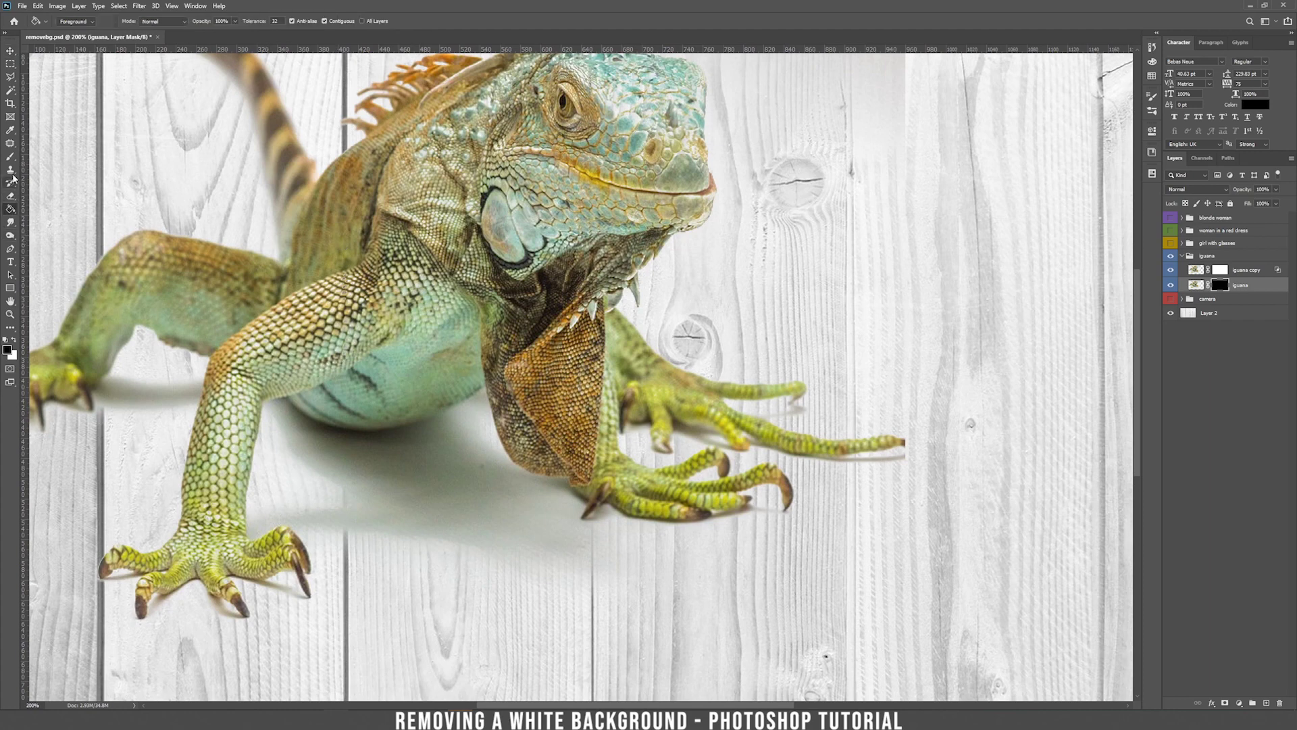
click(10, 156)
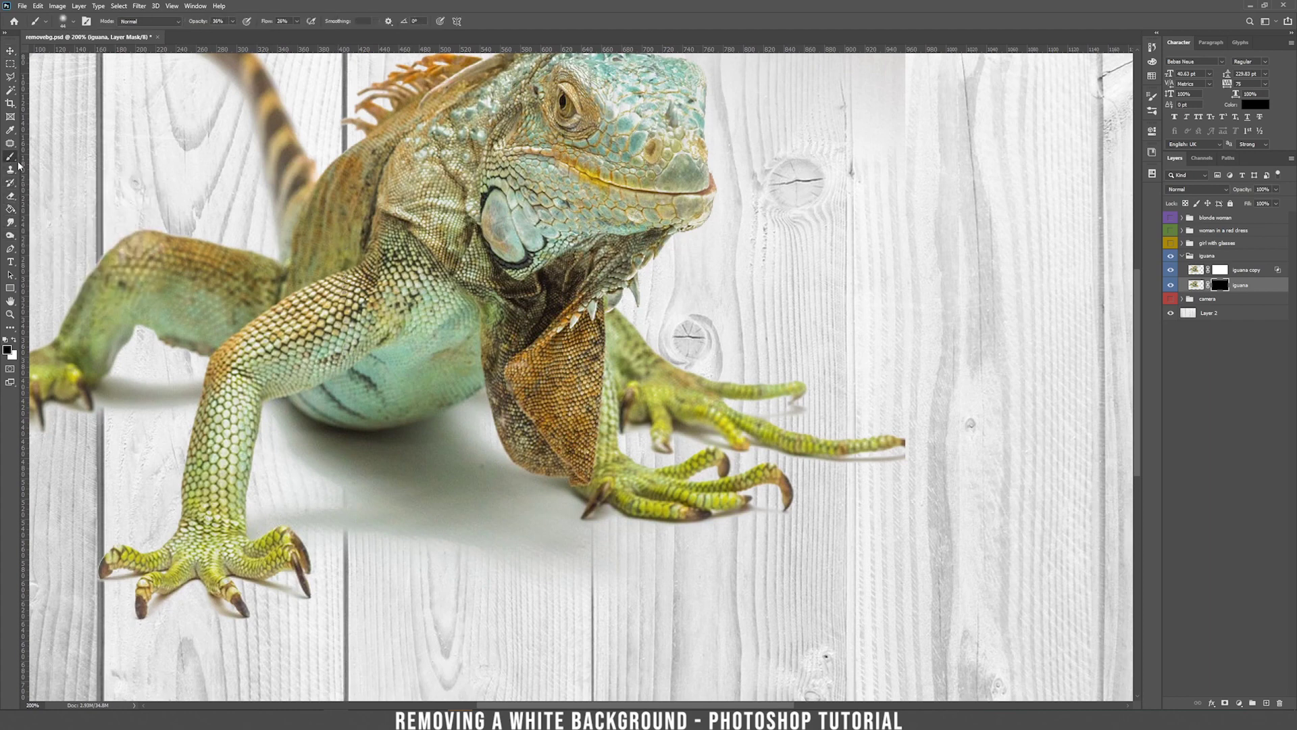
key(x)
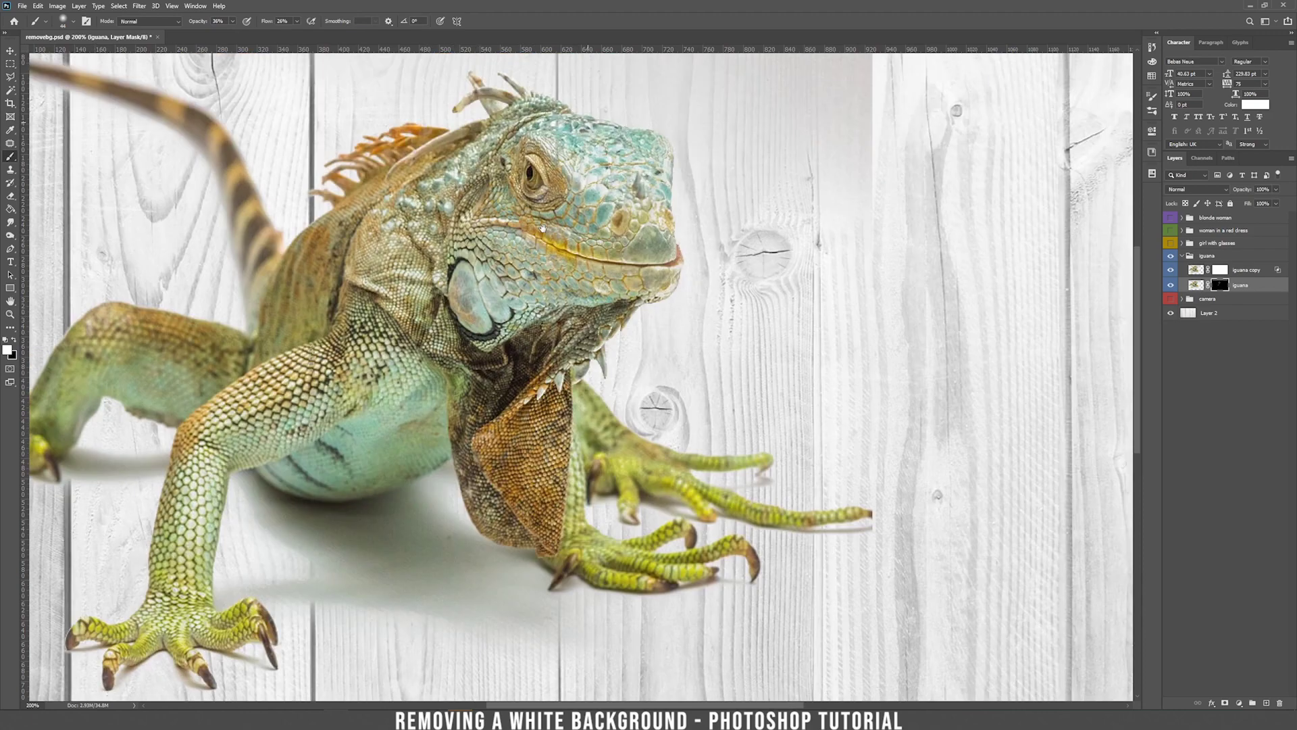
drag(588, 81, 541, 202)
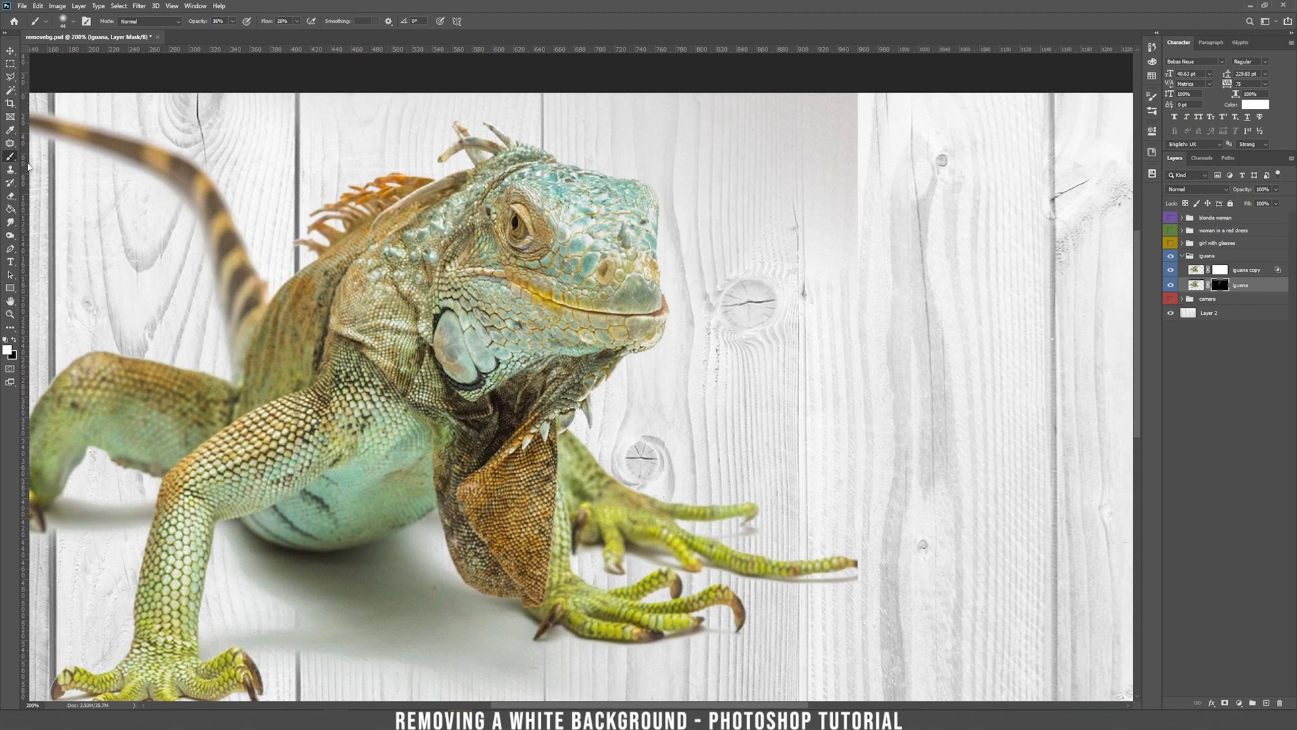
drag(232, 26, 329, 44)
click(502, 214)
Shrink the brush slightly and paint back the iguana's legs, head and edges
right_click(500, 460)
key(Escape)
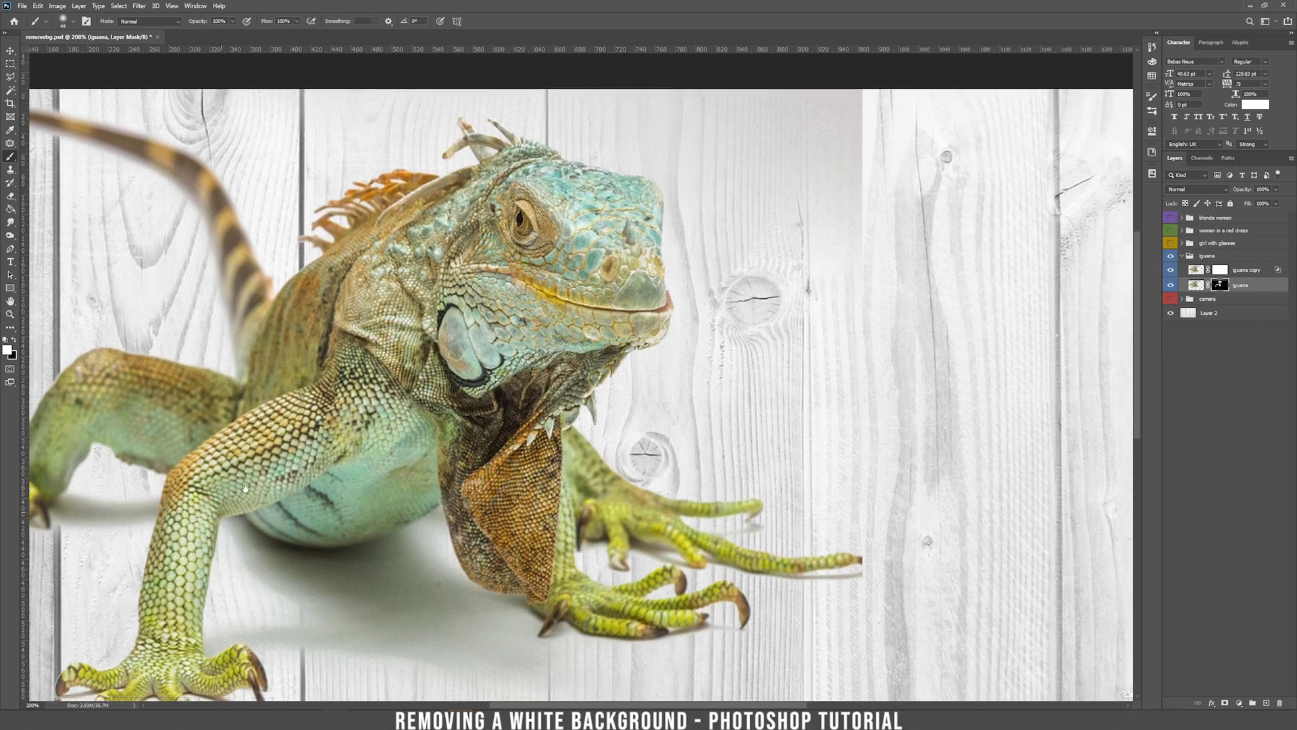
drag(111, 686, 274, 520)
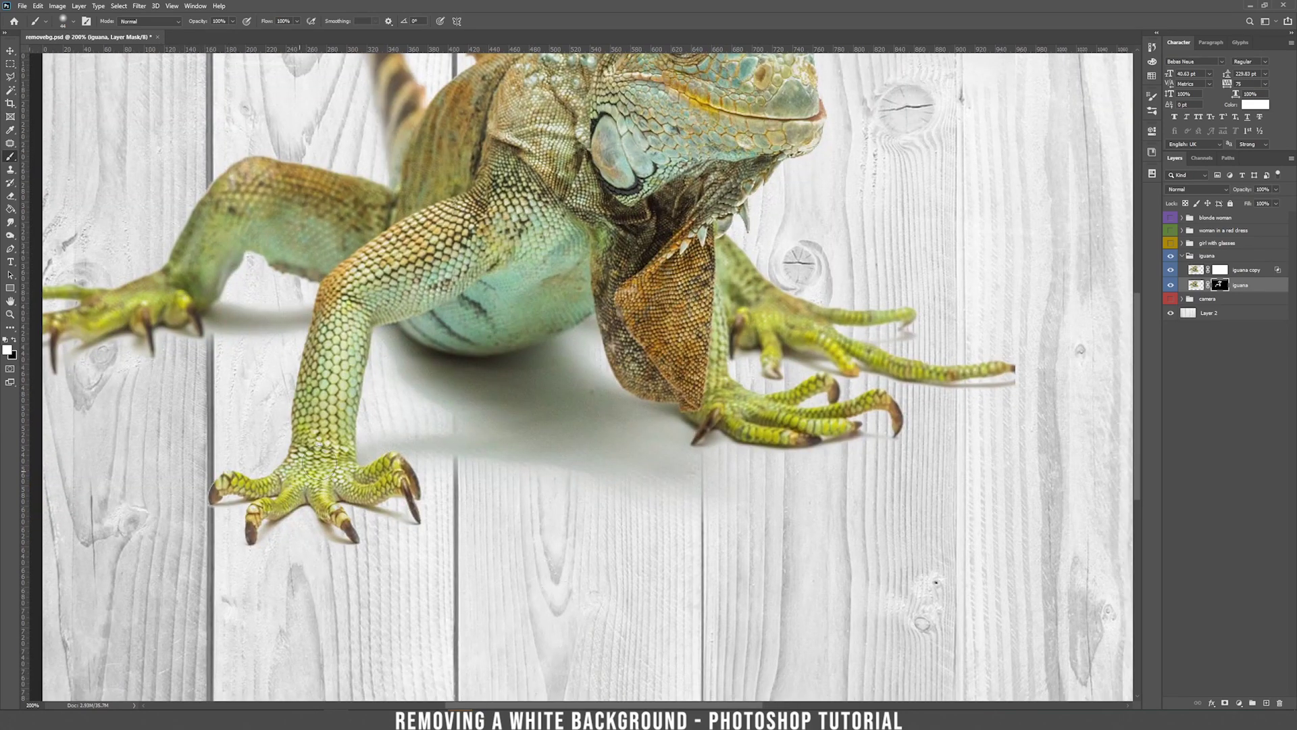
right_click(373, 468)
drag(429, 496, 426, 497)
key(Return)
drag(443, 201, 419, 365)
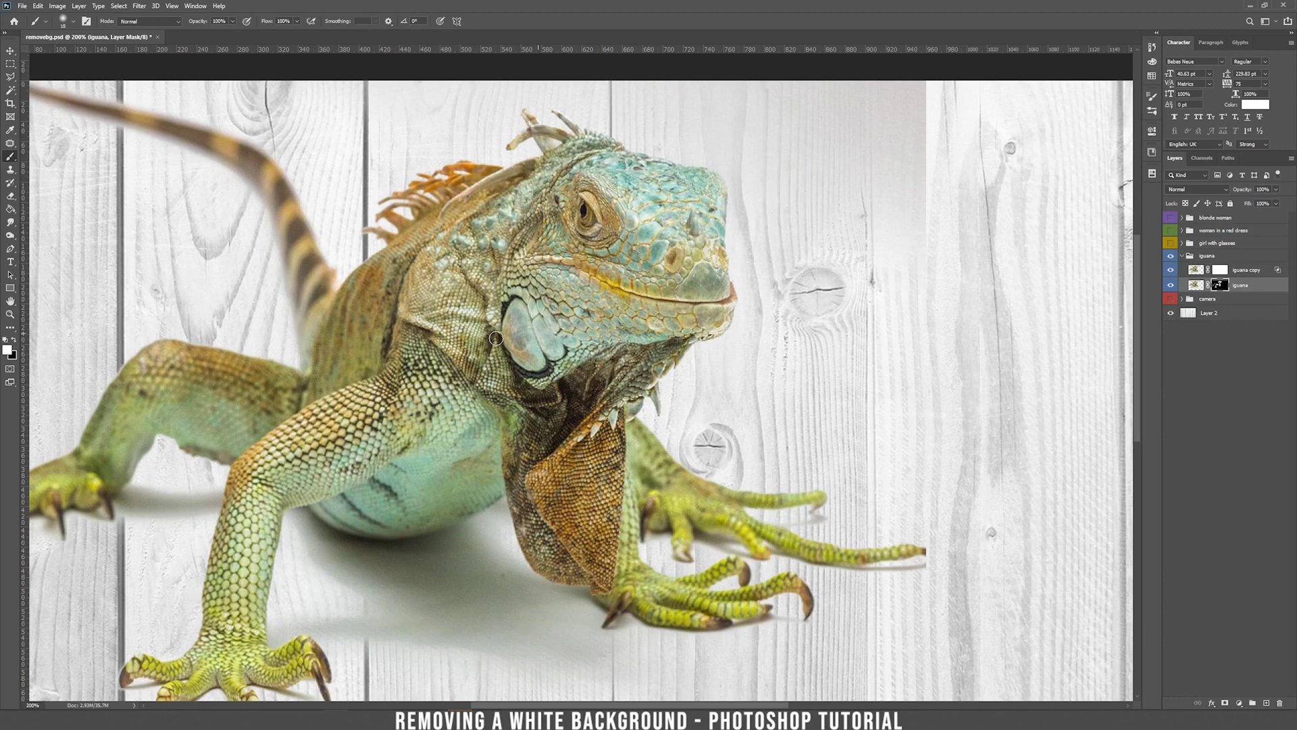
mouse_move(658, 441)
mouse_down()
mouse_move(563, 398)
mouse_move(564, 300)
mouse_move(598, 298)
mouse_move(331, 500)
mouse_up()
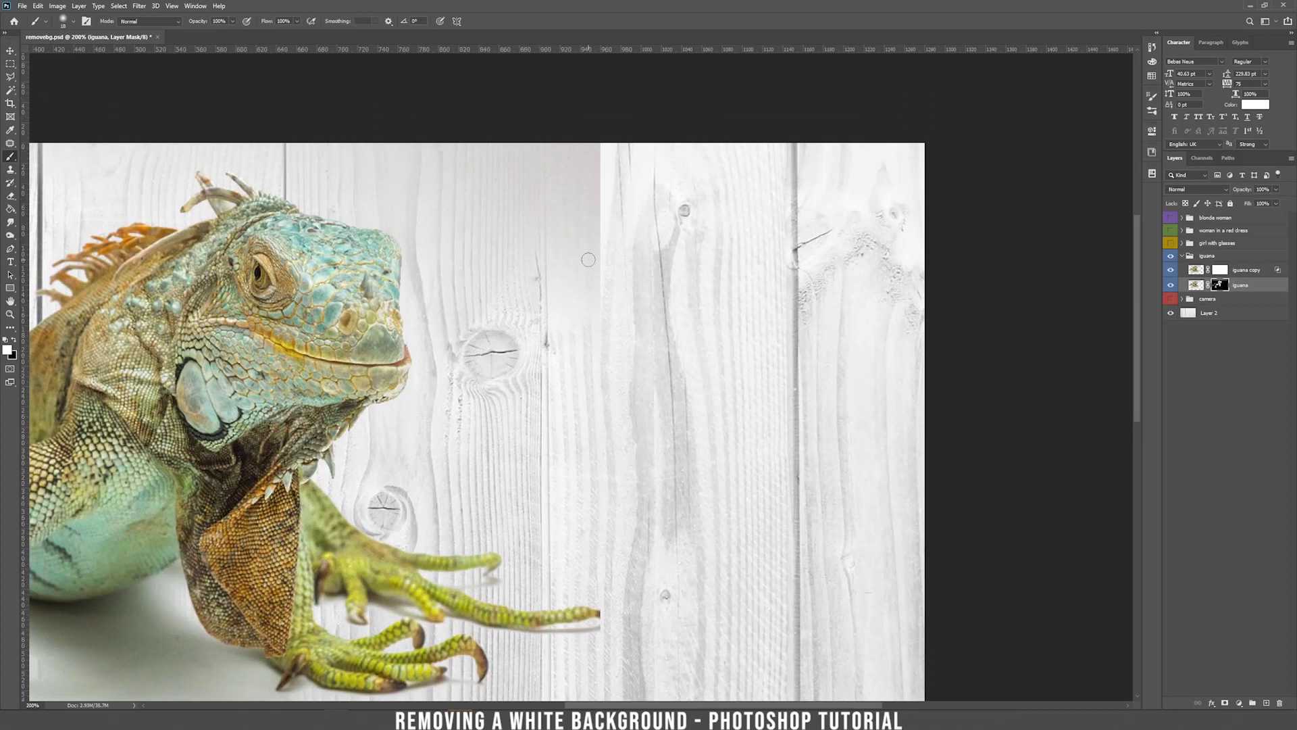
Readjust the iguana copy's Blend If white slider split to 93/229 and apply it
key(v)
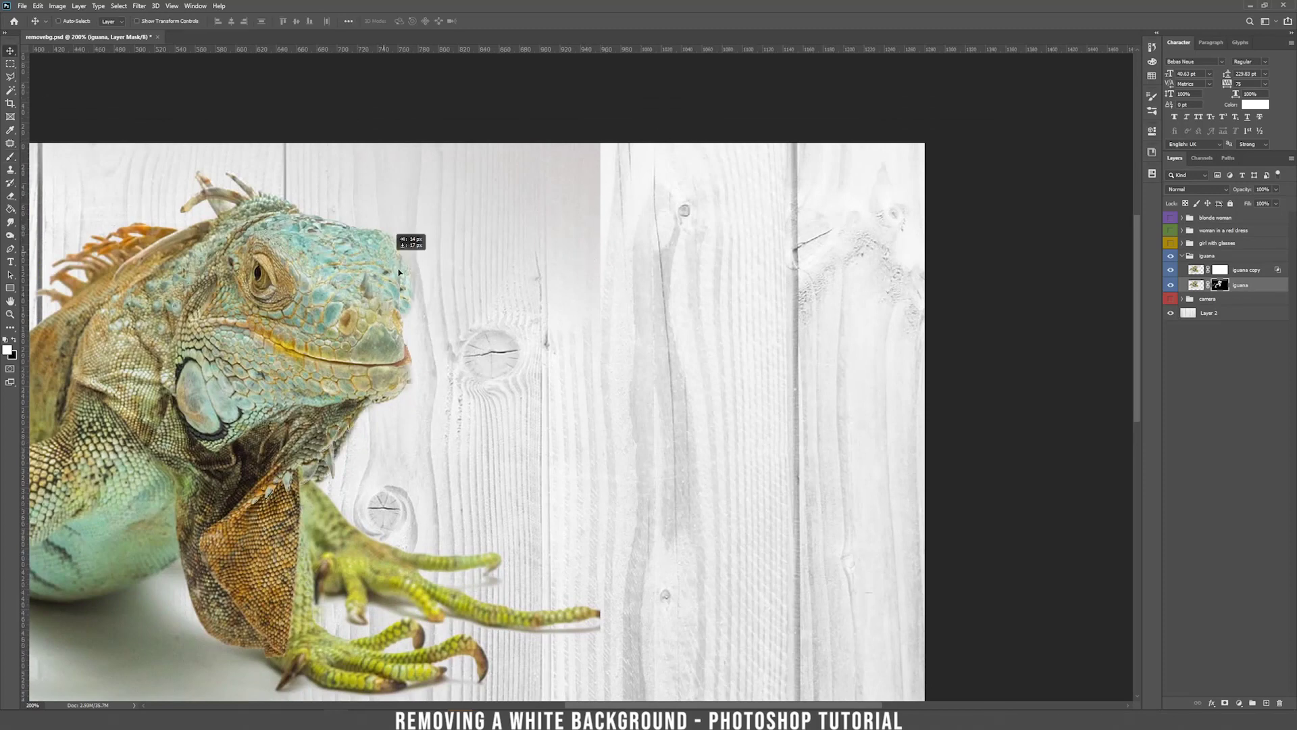
click(1203, 259)
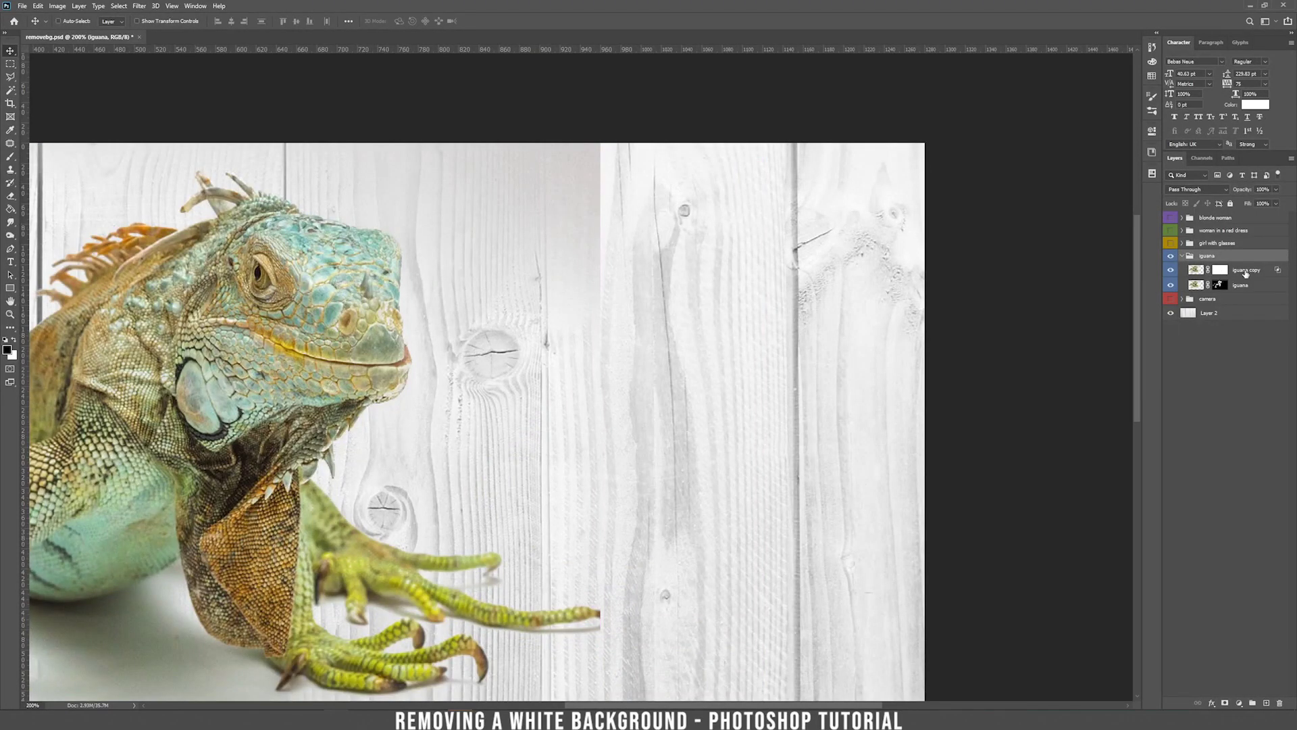
click(1266, 274)
double_click(1267, 276)
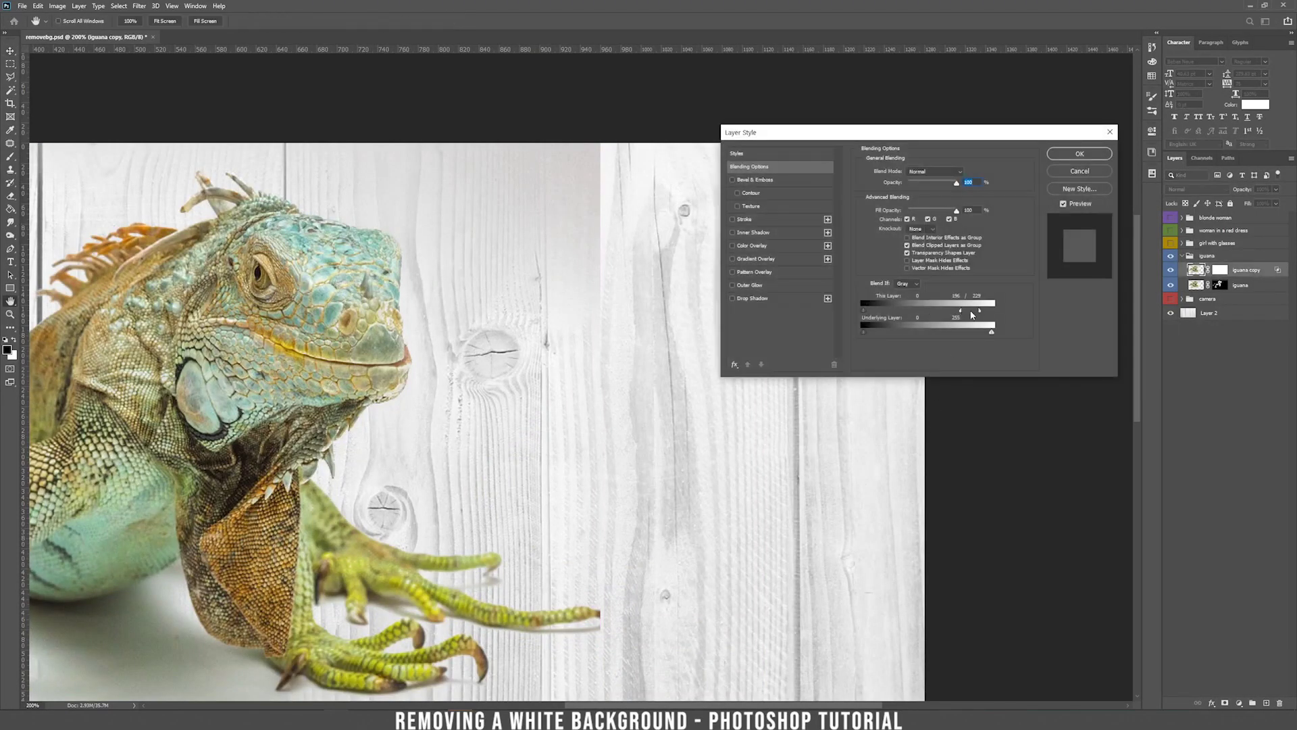
drag(963, 313, 893, 314)
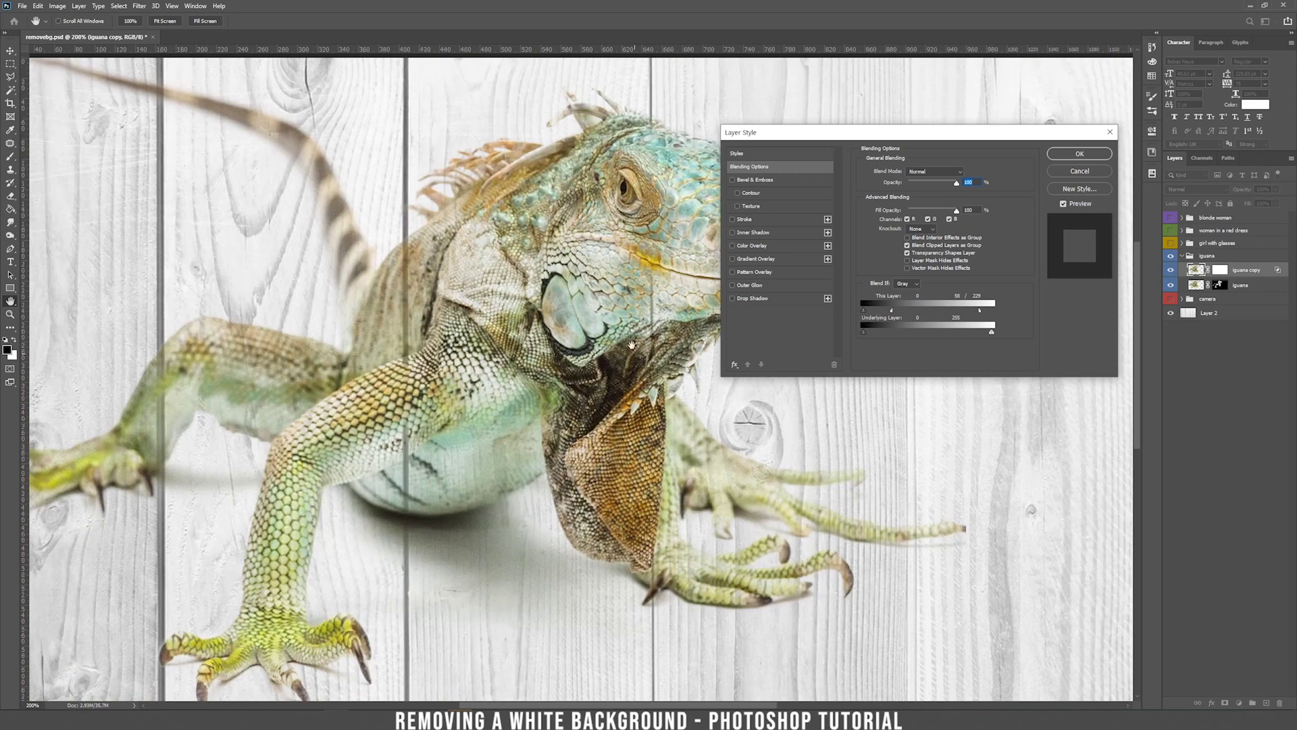
click(1092, 172)
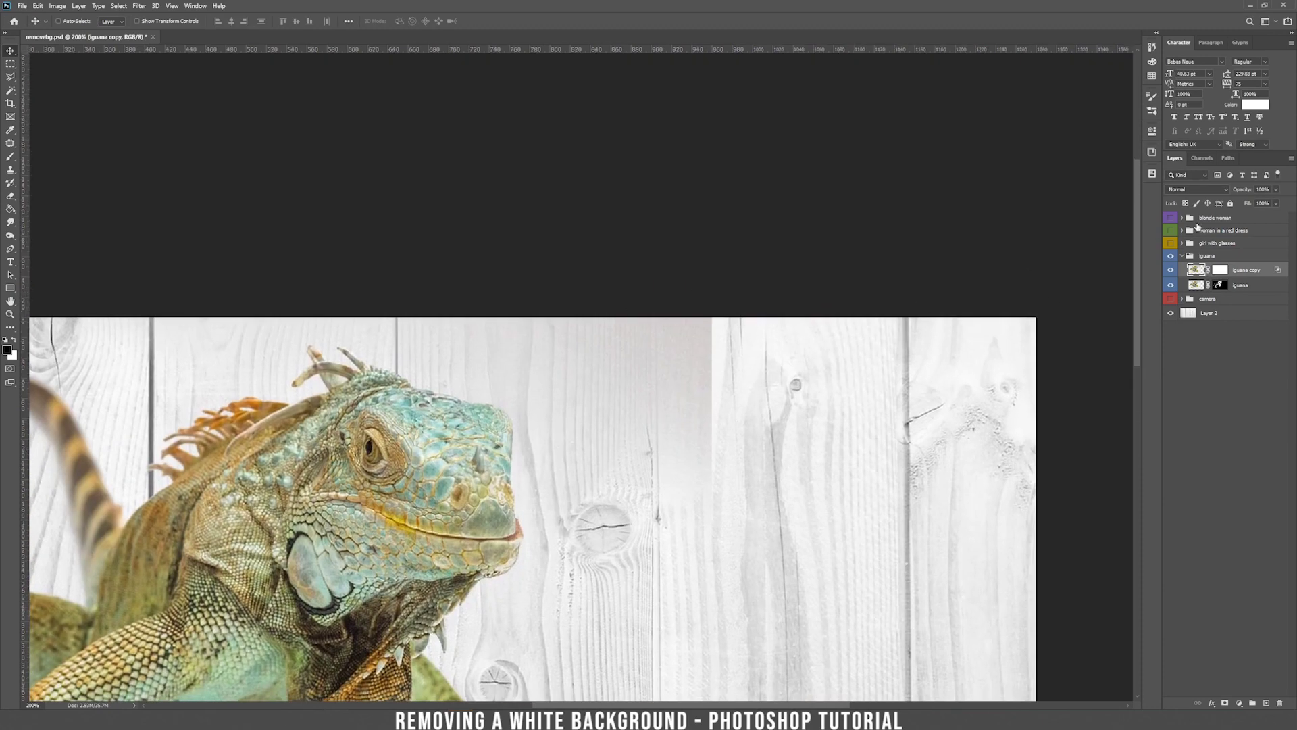
With a large black brush, paint out the leftover background on the iguana copy's mask
click(1219, 270)
key(b)
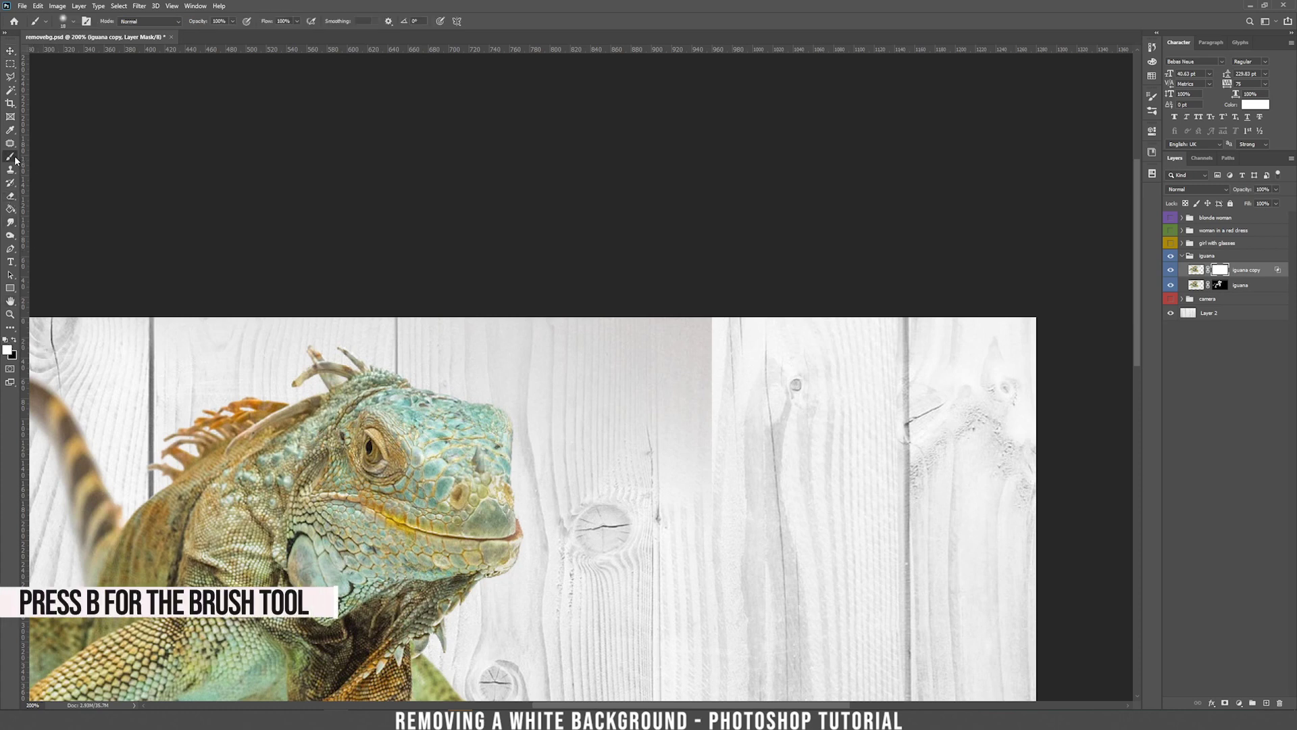
click(14, 340)
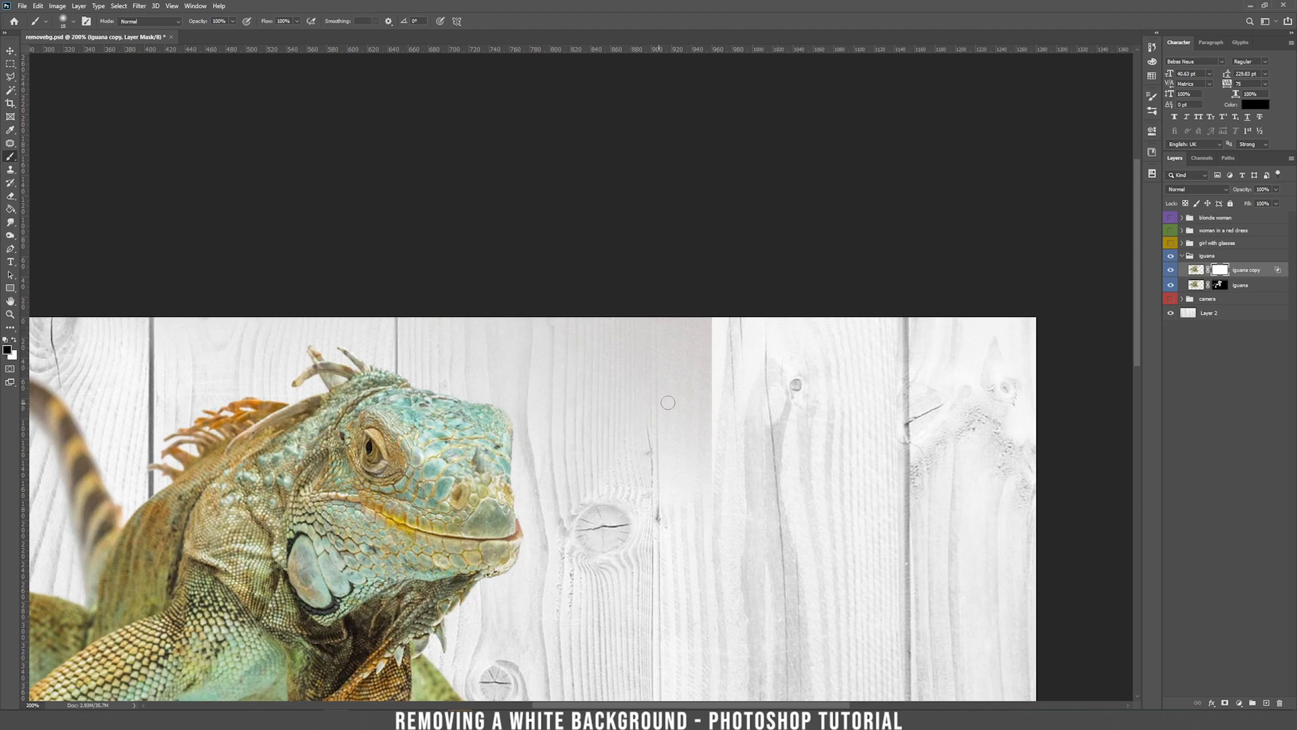
right_click(669, 404)
click(785, 424)
key(Return)
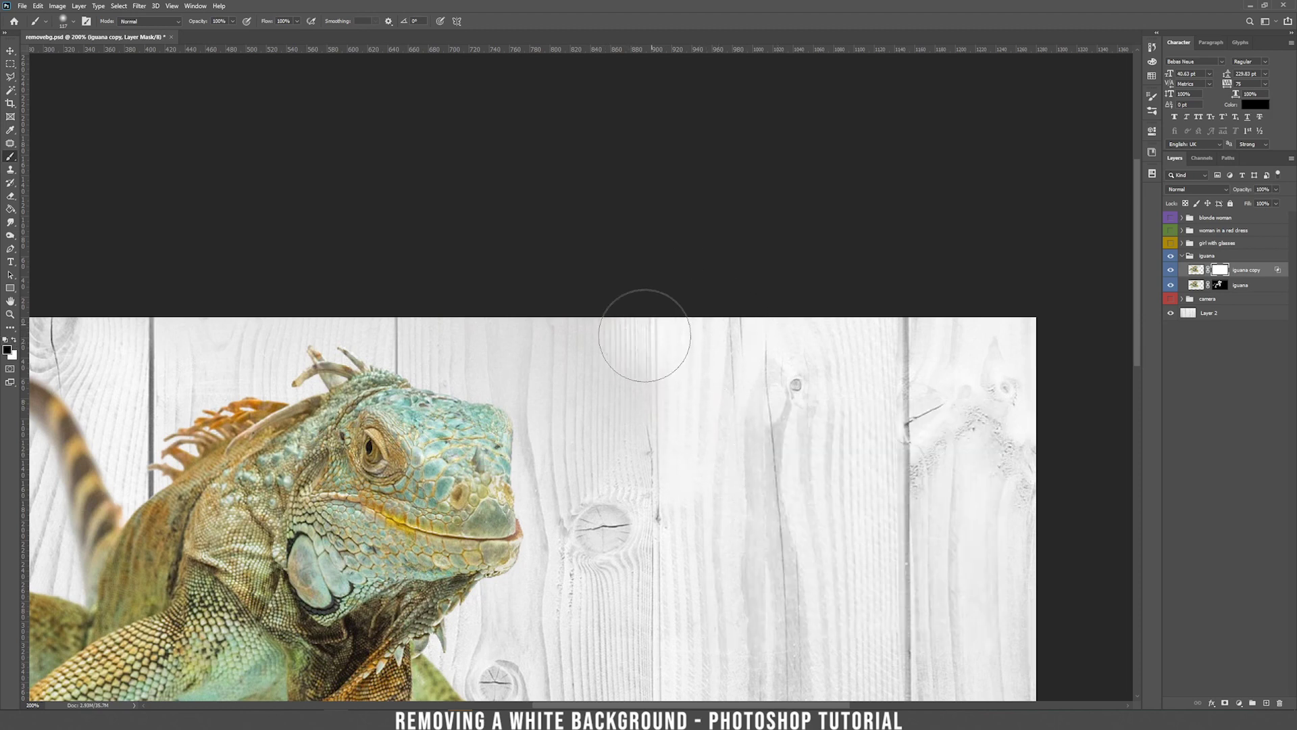
drag(541, 321, 669, 530)
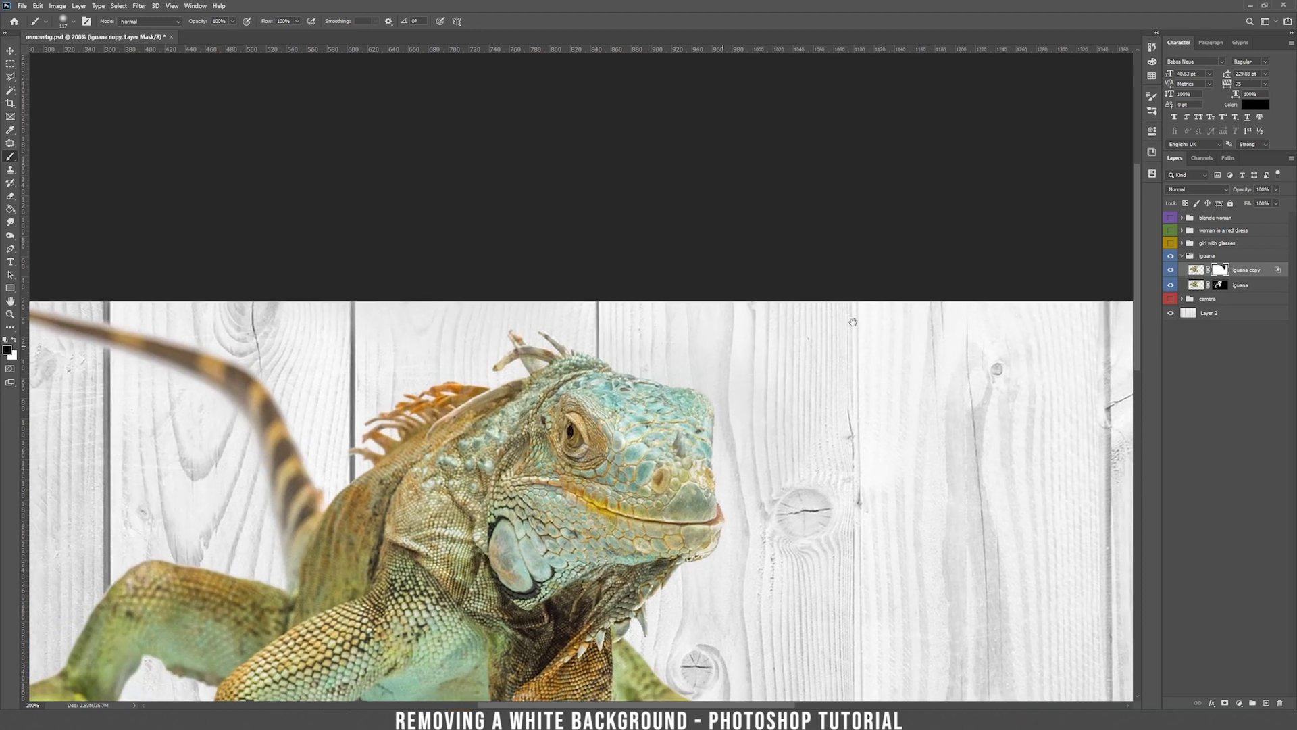
drag(791, 358, 1056, 336)
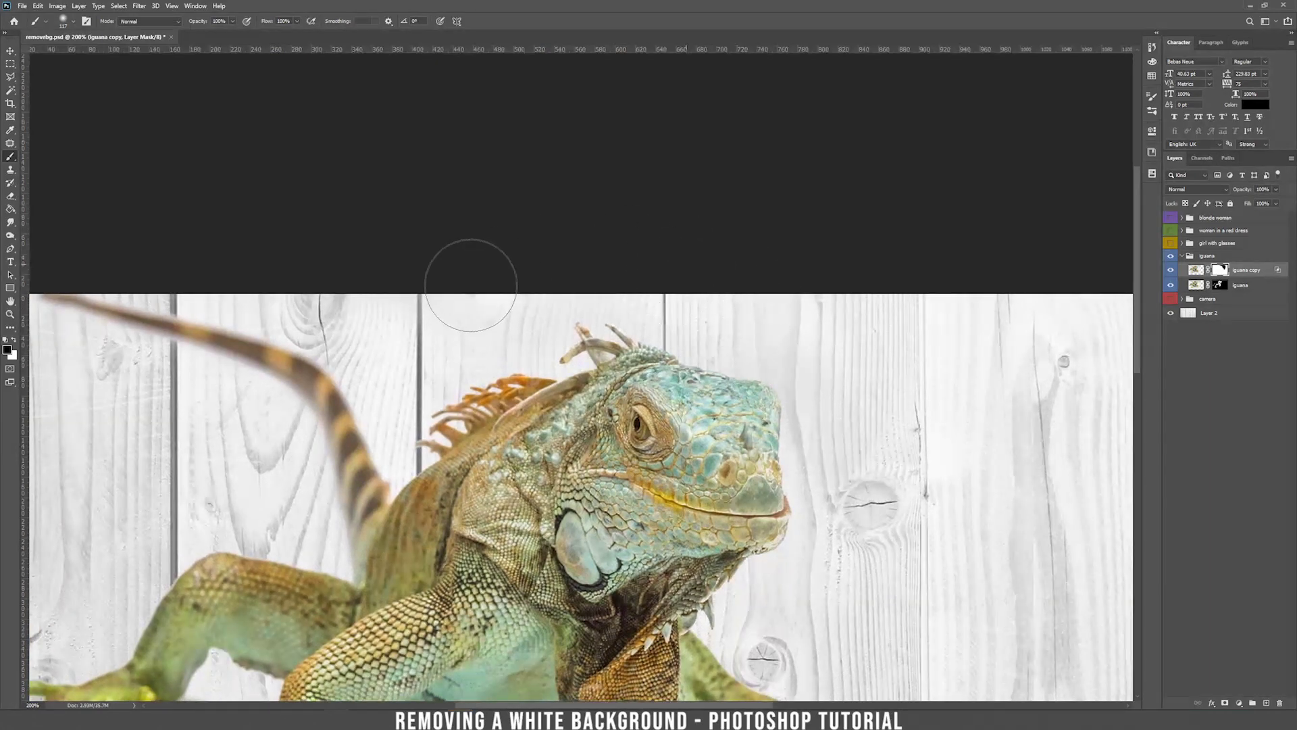
scroll(412, 260, down, 10)
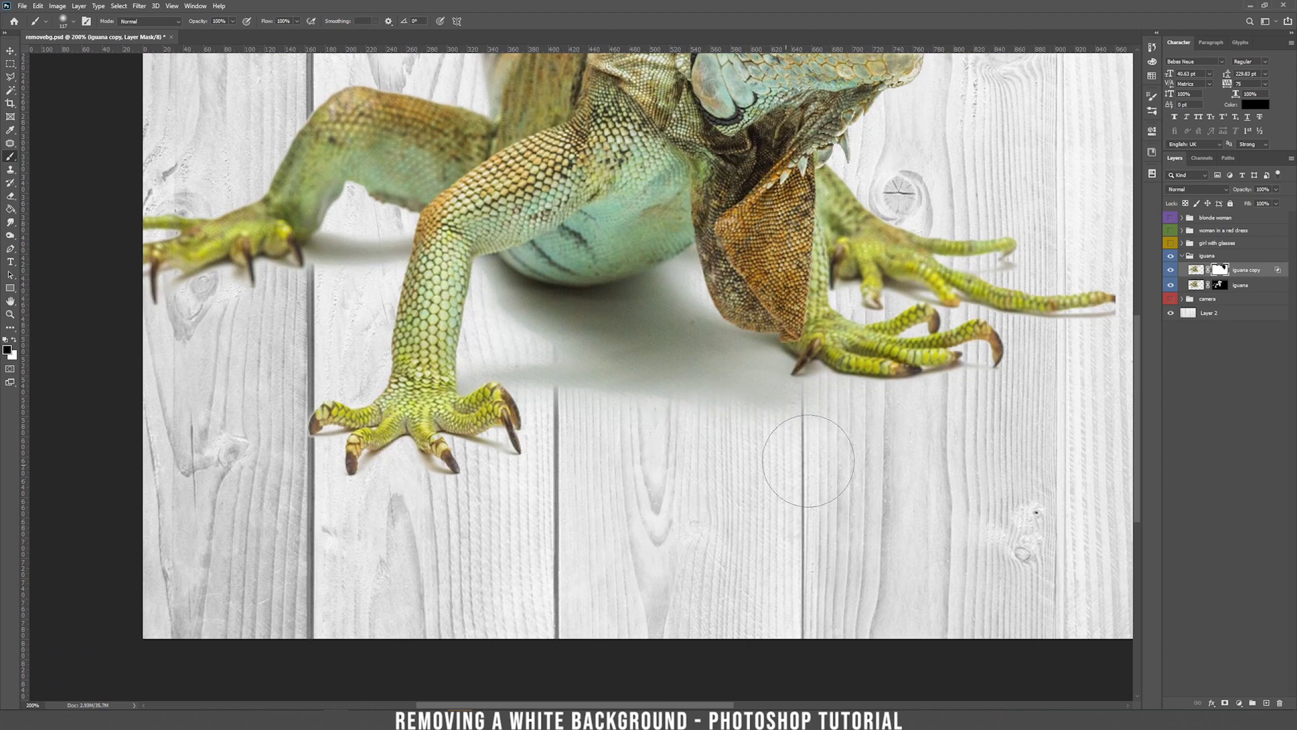
Shrink the brush to 44 px, zoom out, and collapse the iguana group, leaving it in place
right_click(878, 479)
drag(927, 494, 907, 494)
click(586, 409)
right_click(323, 391)
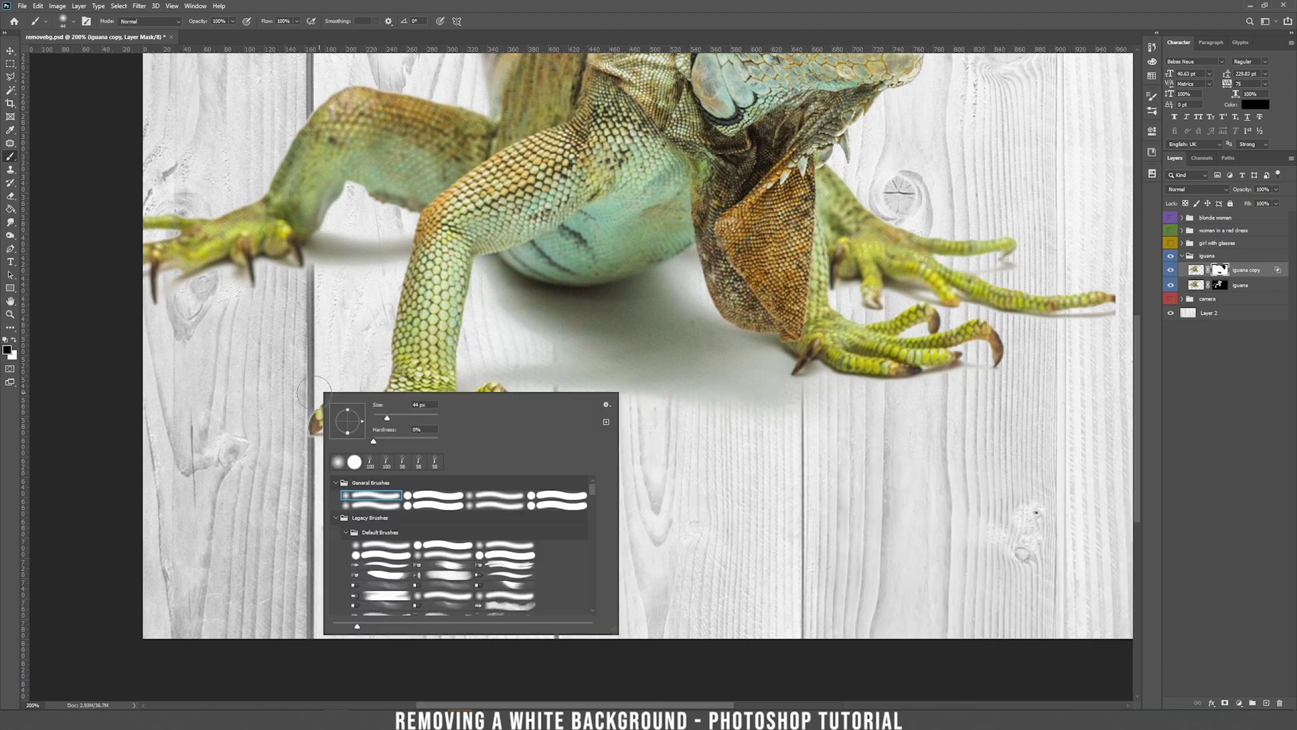
key(Escape)
key(ctrl+minus)
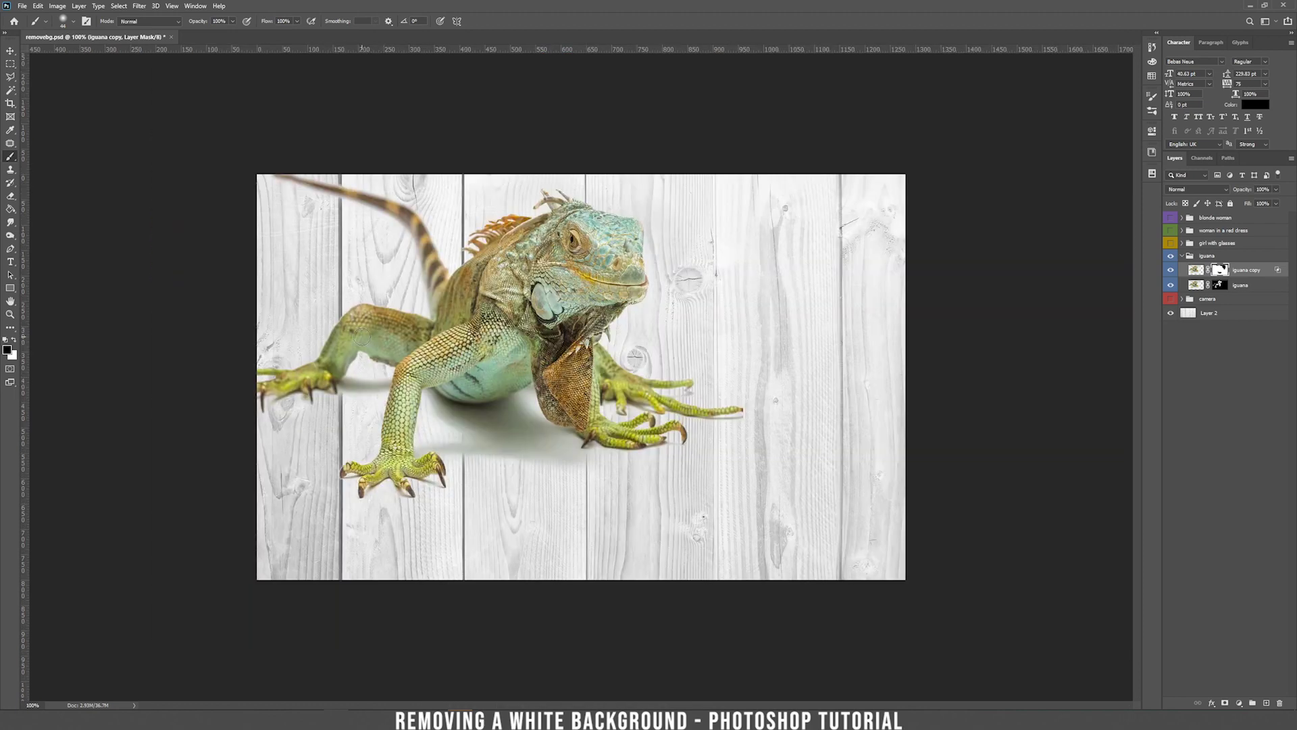
key(v)
click(1207, 255)
mouse_move(645, 246)
mouse_down()
mouse_move(806, 295)
mouse_move(719, 313)
mouse_up()
key(ctrl+z)
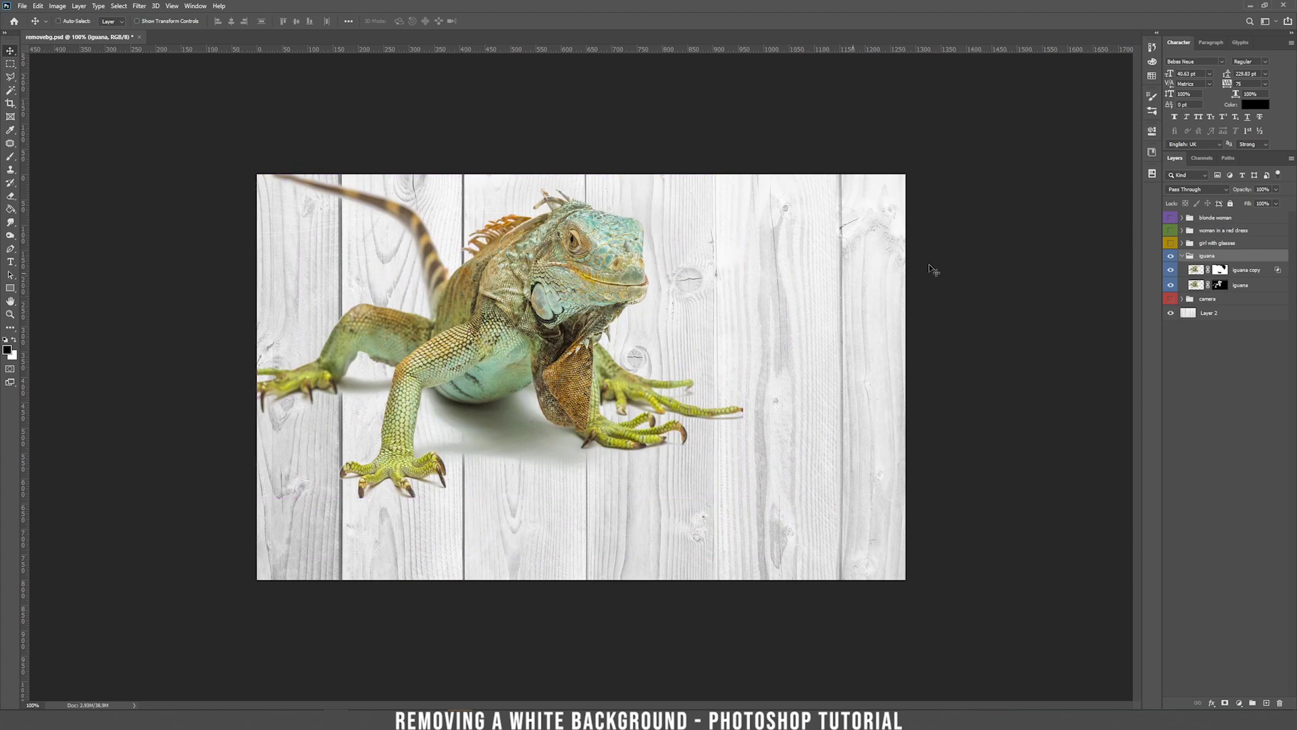
click(1181, 257)
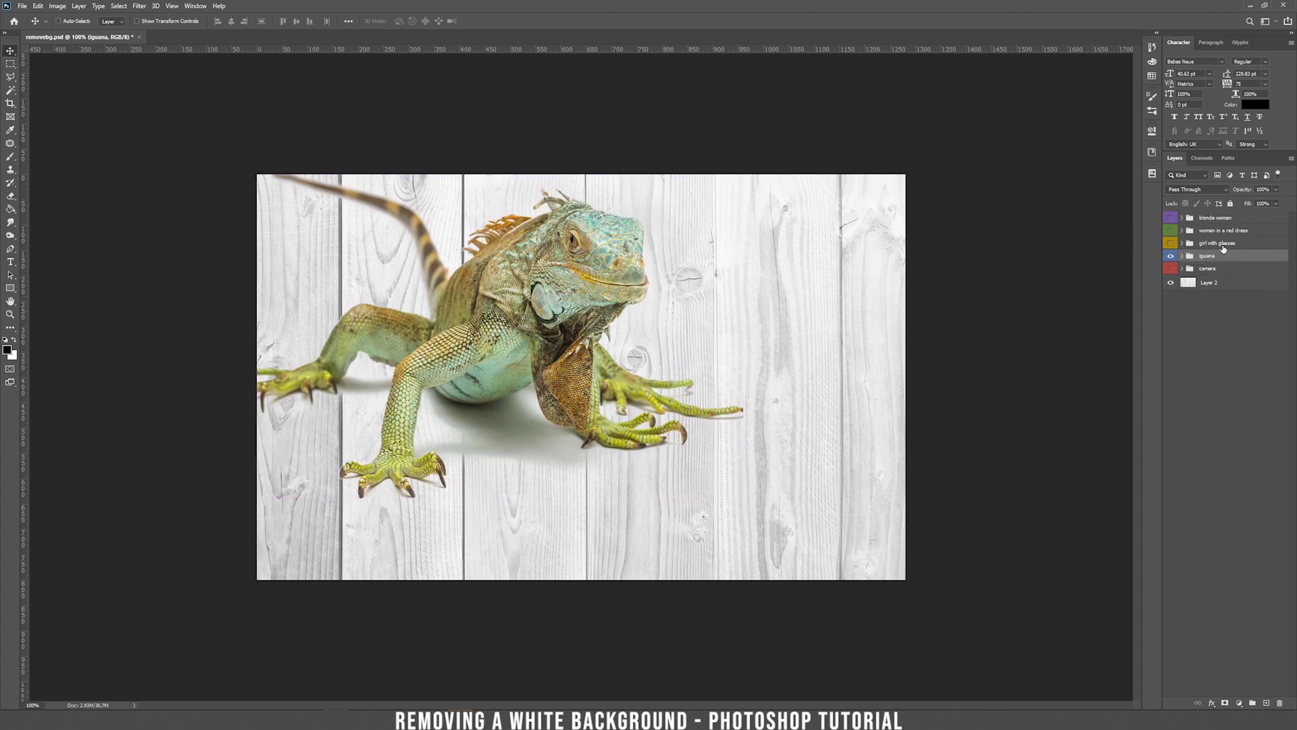
Hide the iguana group, then show and expand the girl with glasses group and select her layer
click(1227, 245)
click(1171, 255)
click(1171, 242)
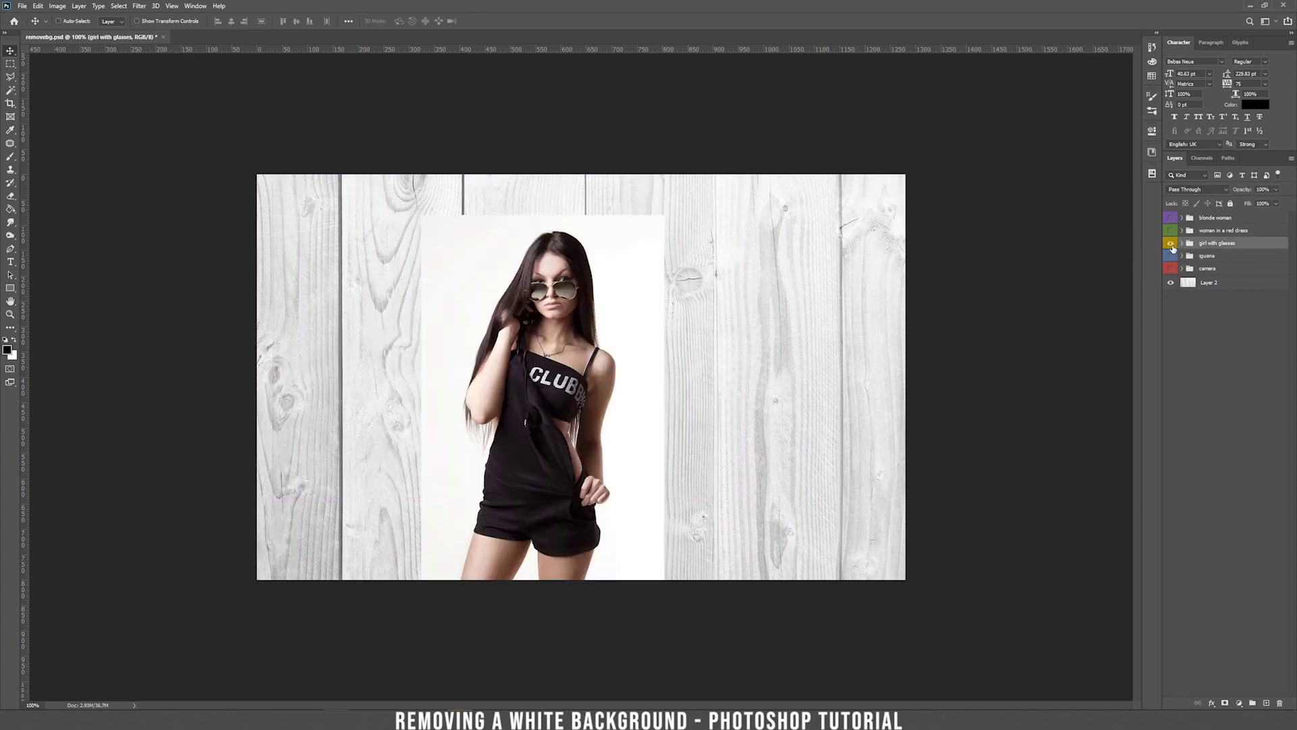
key(ctrl+plus)
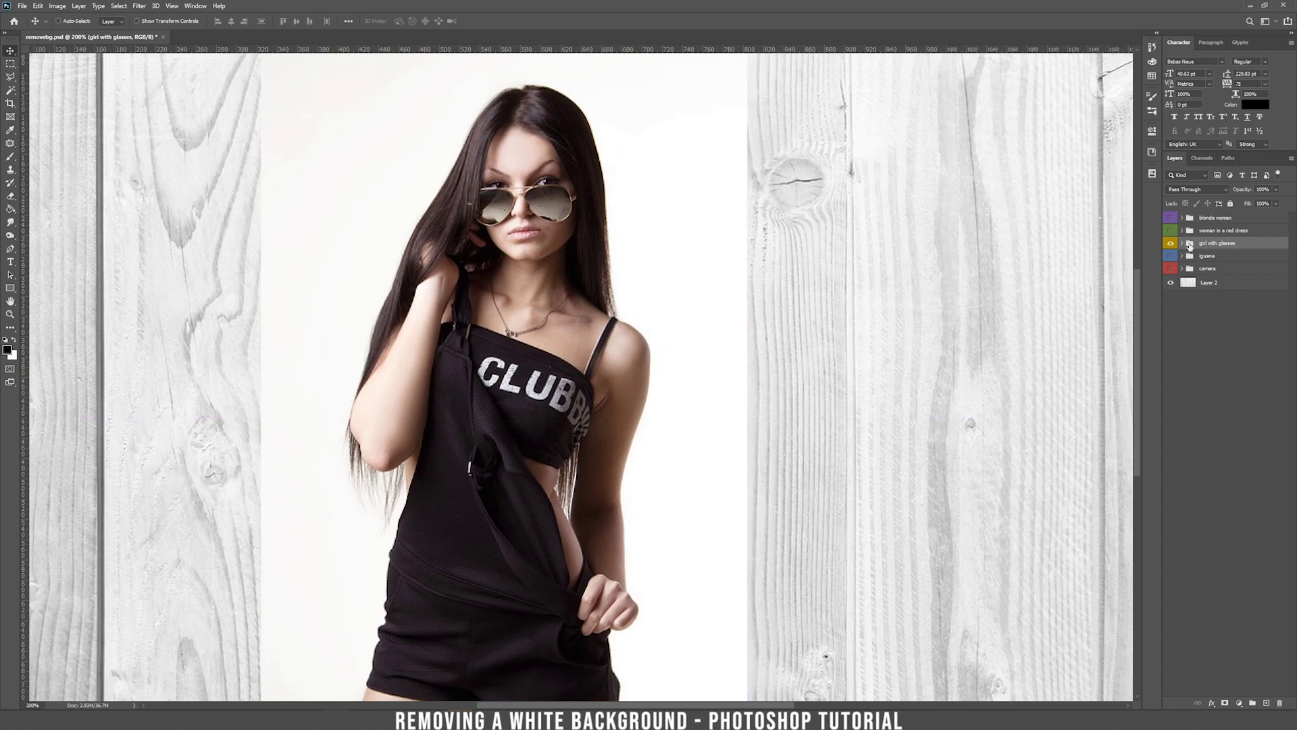
click(1182, 243)
click(1270, 263)
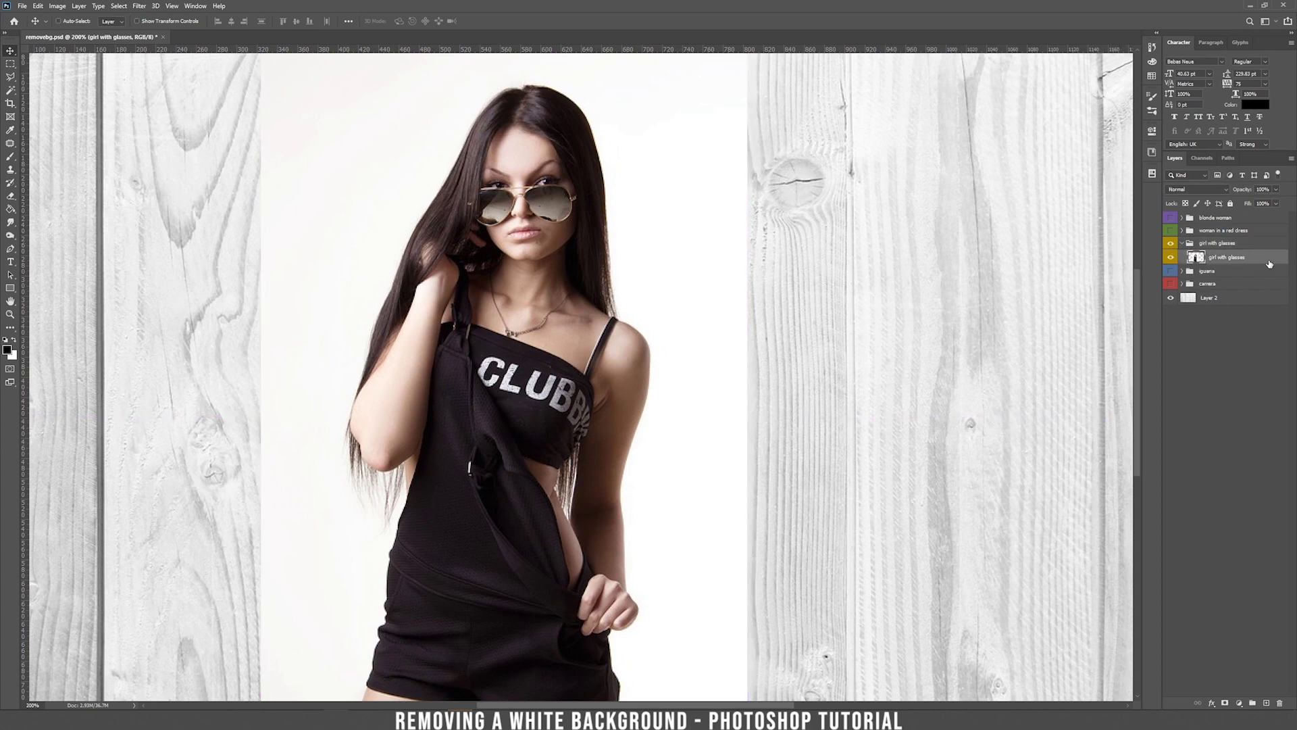
Mask the girl with glasses layer, duplicate it, and fill the original's mask black
click(1225, 703)
right_click(1279, 261)
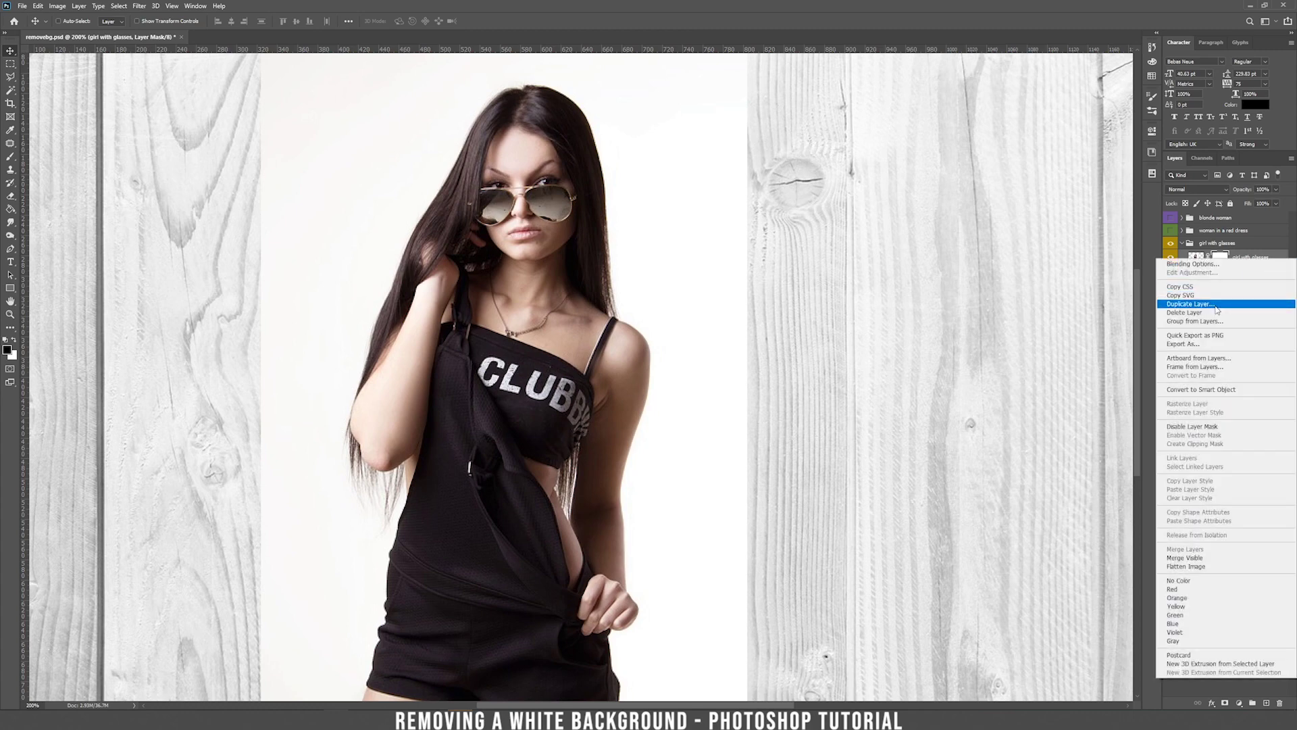
click(1218, 308)
key(Return)
click(1222, 274)
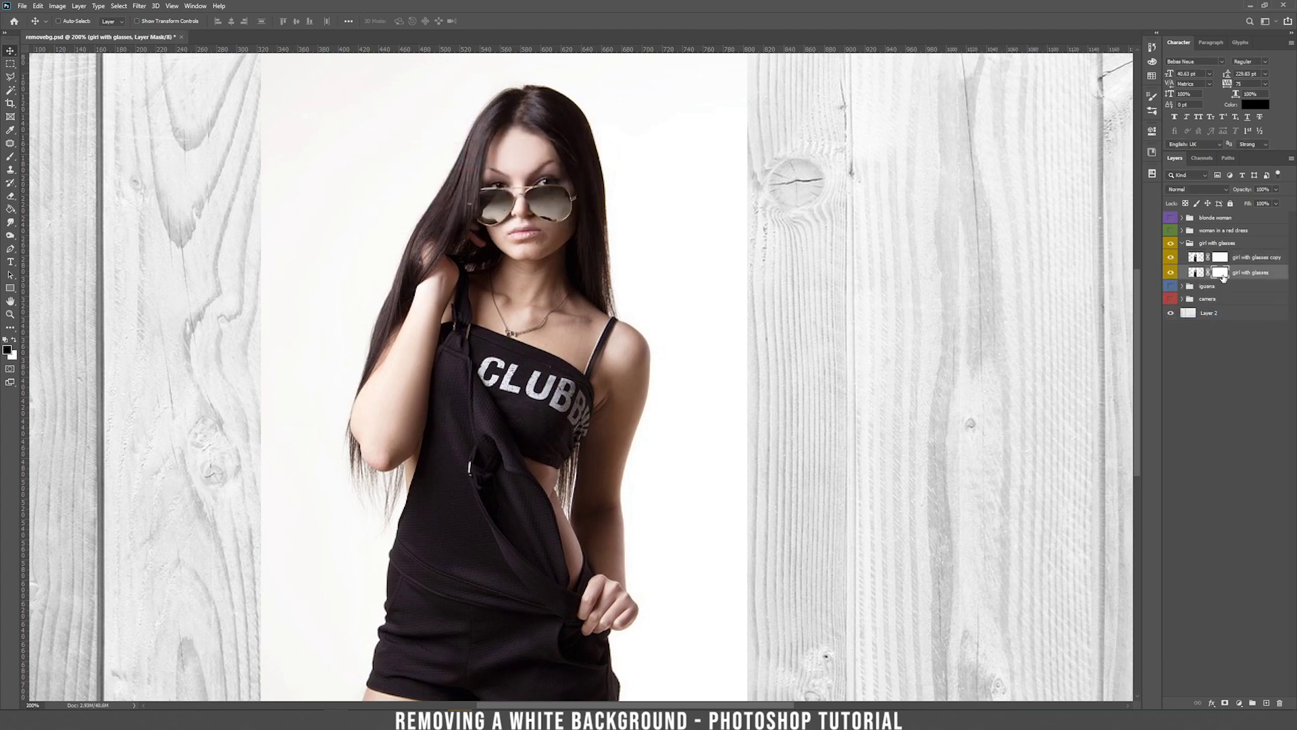
key(g)
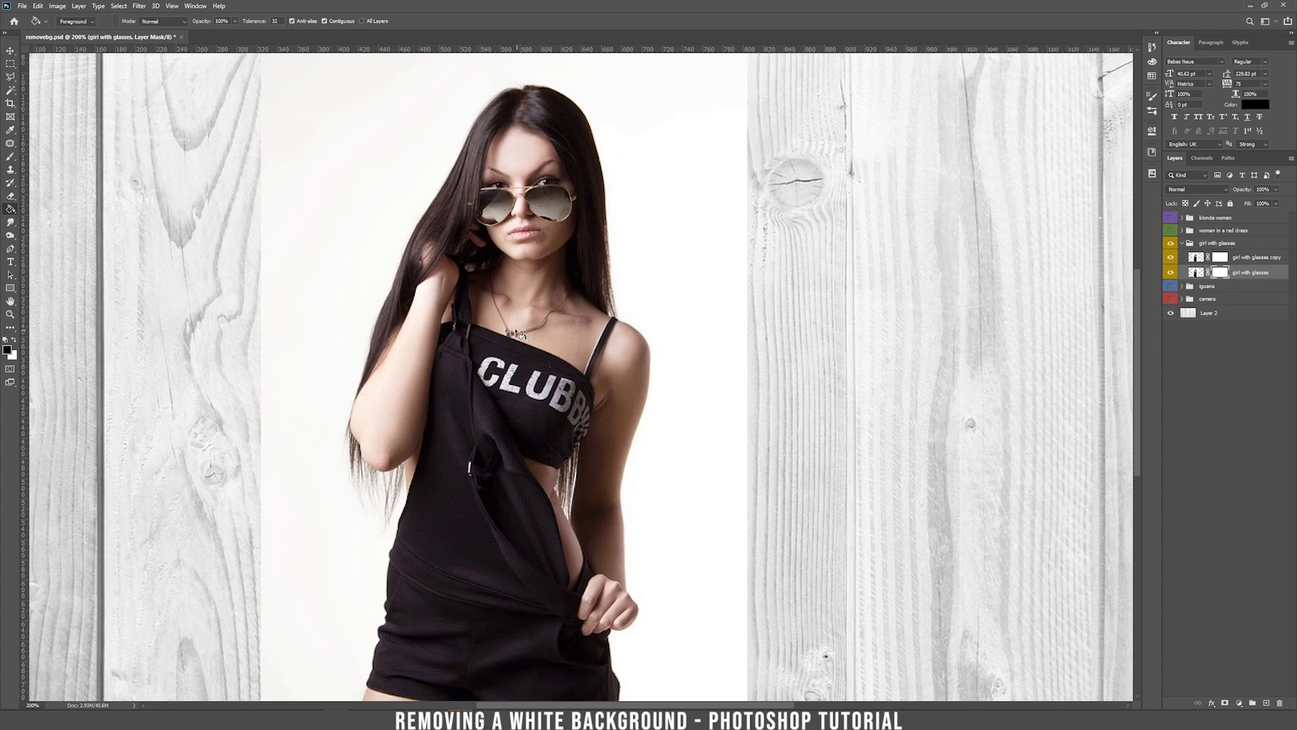
click(521, 335)
click(1283, 258)
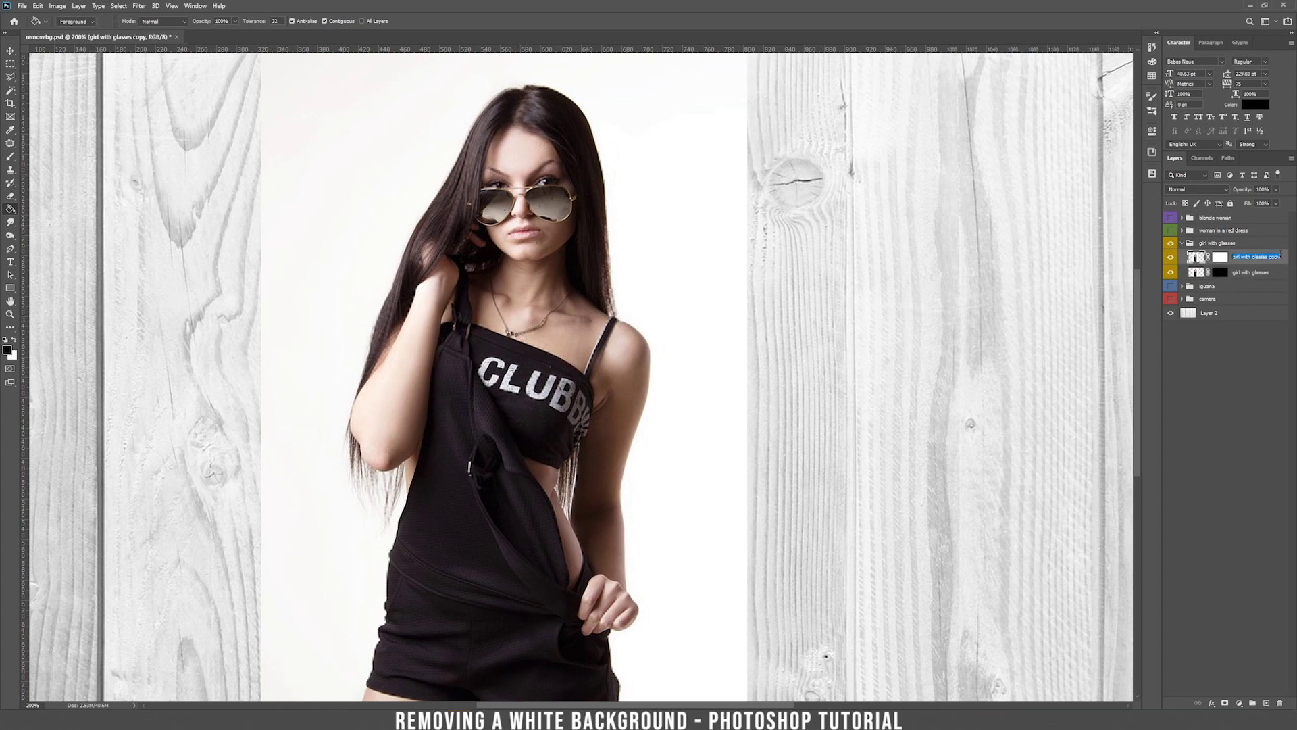
double_click(1285, 257)
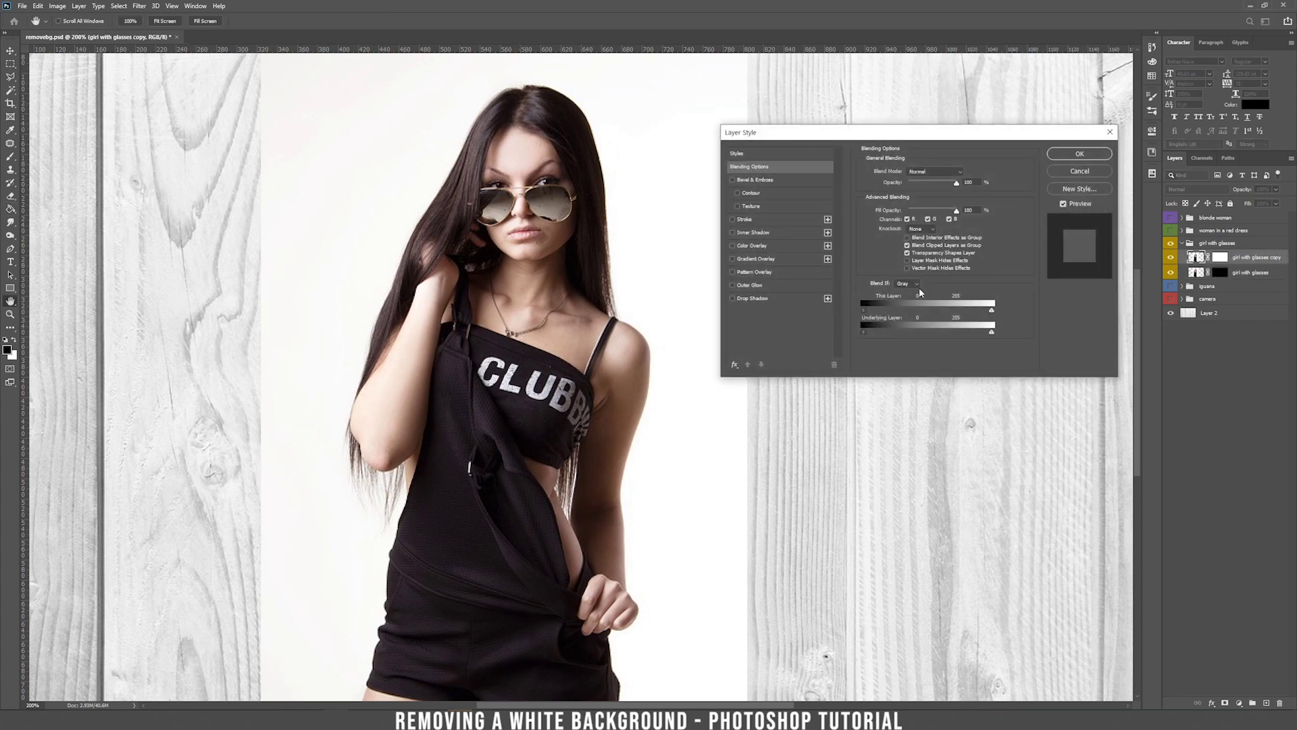
Set the Blend If white slider on the glasses-girl copy to drop her white backdrop, keeping skin highlights
drag(950, 314, 955, 313)
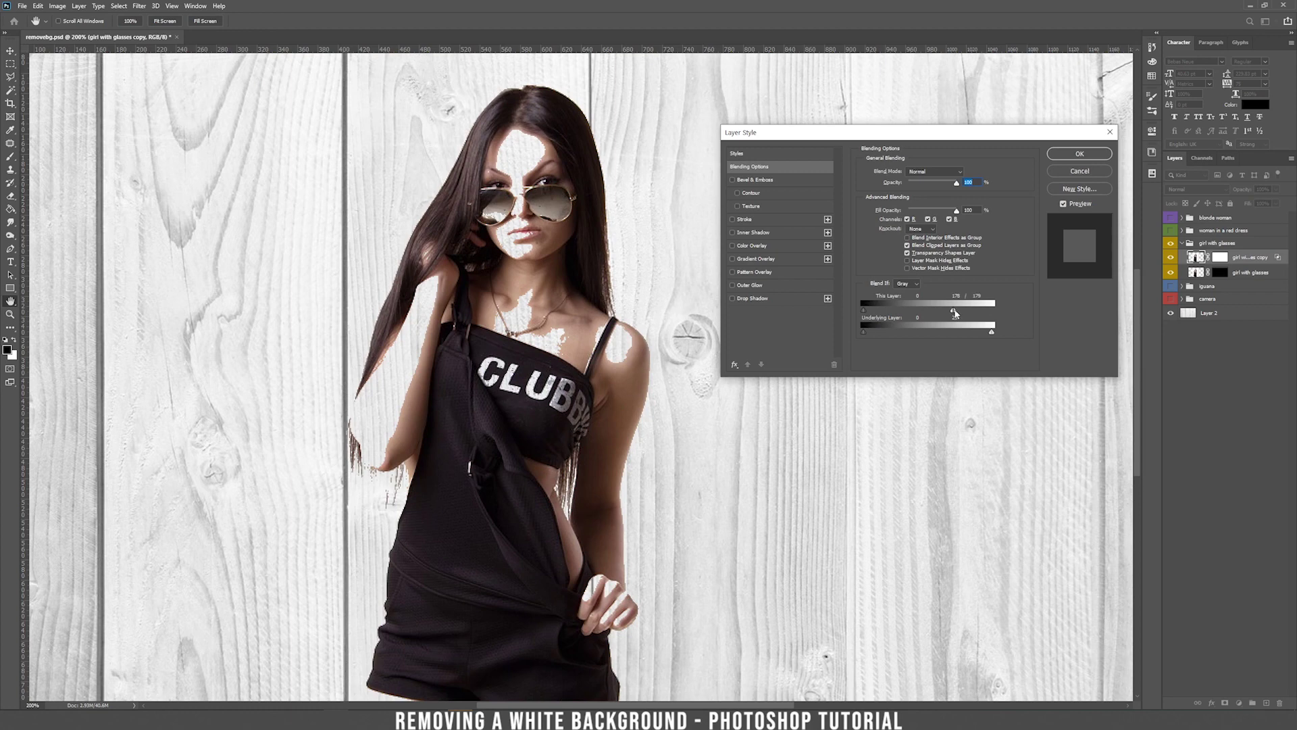
drag(955, 314, 988, 316)
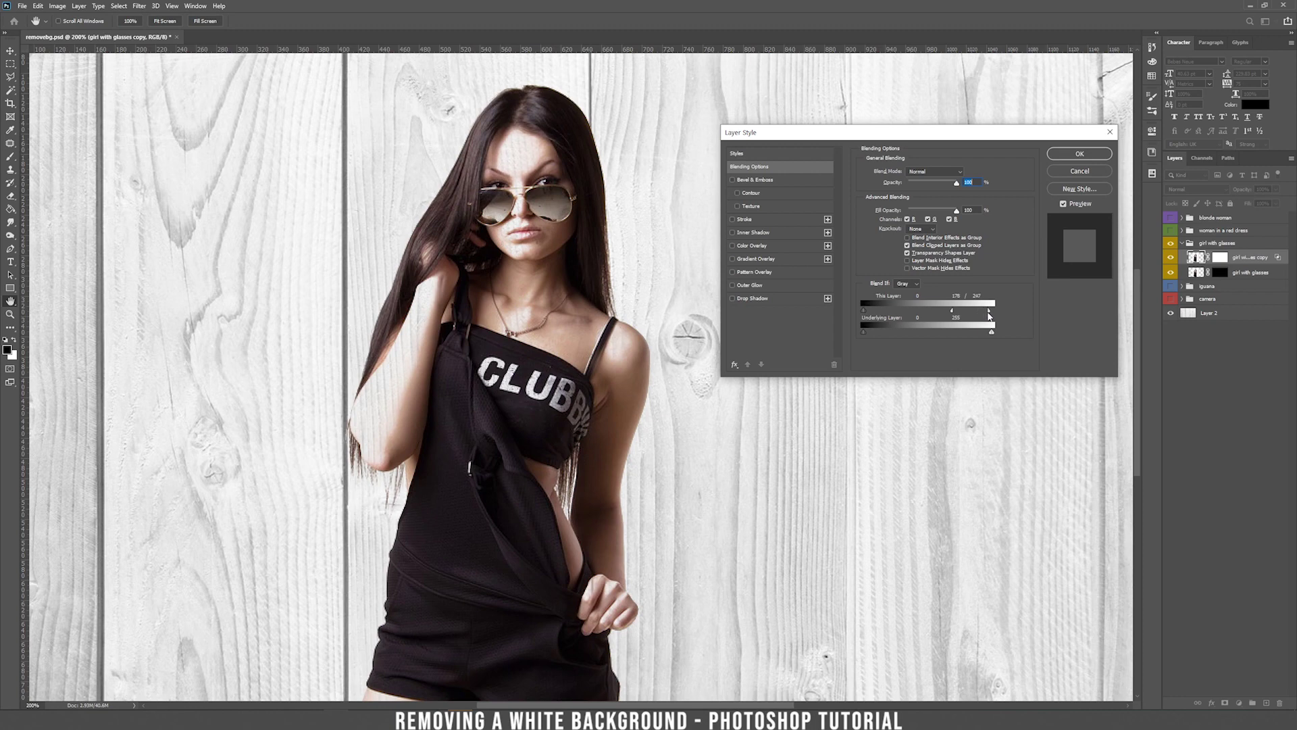
click(1081, 154)
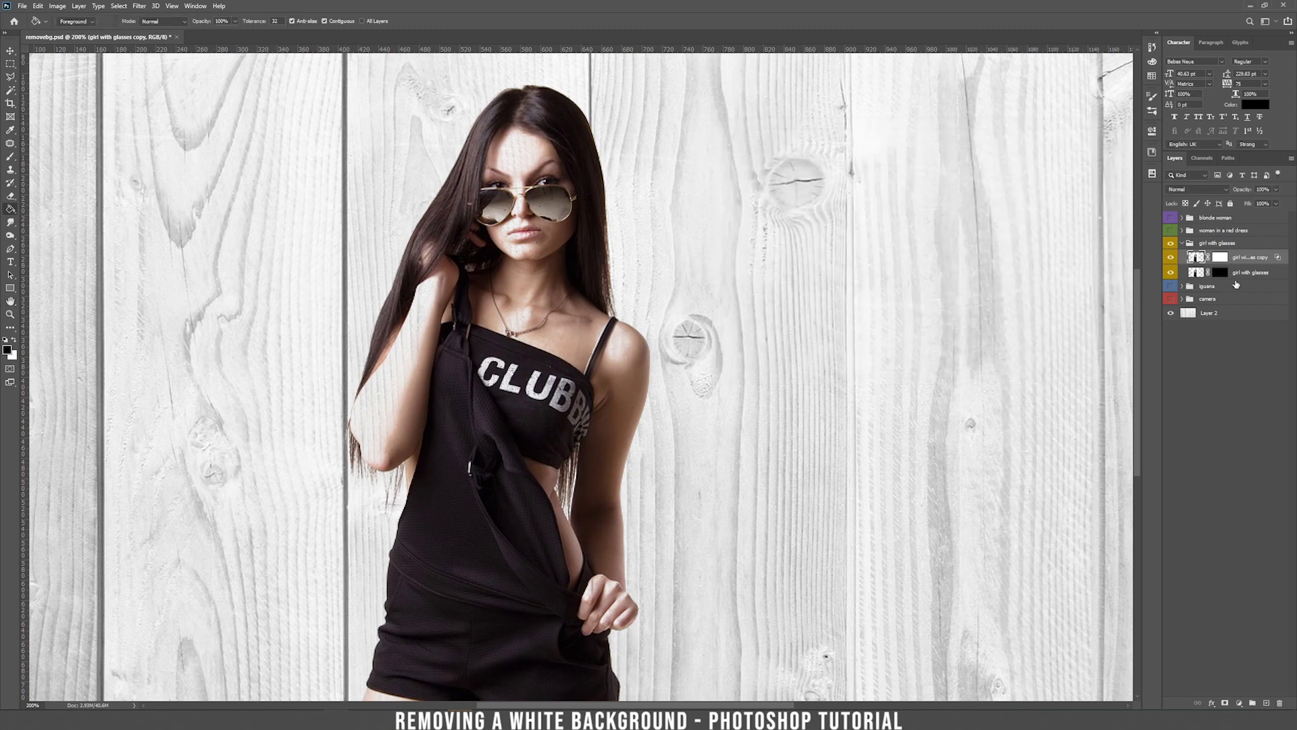
click(1220, 272)
Paint the girl's arm and left thigh edges back in white on the lower layer's mask with a smaller brush
key(b)
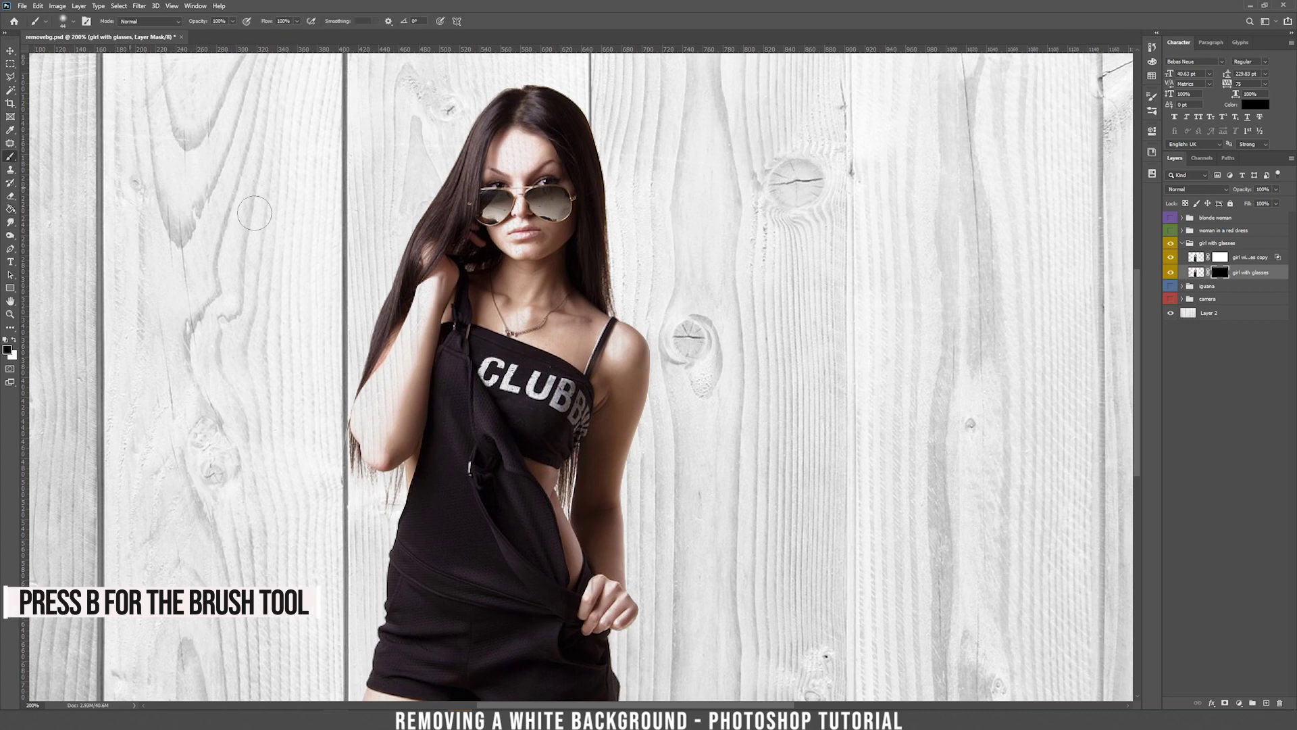
click(14, 342)
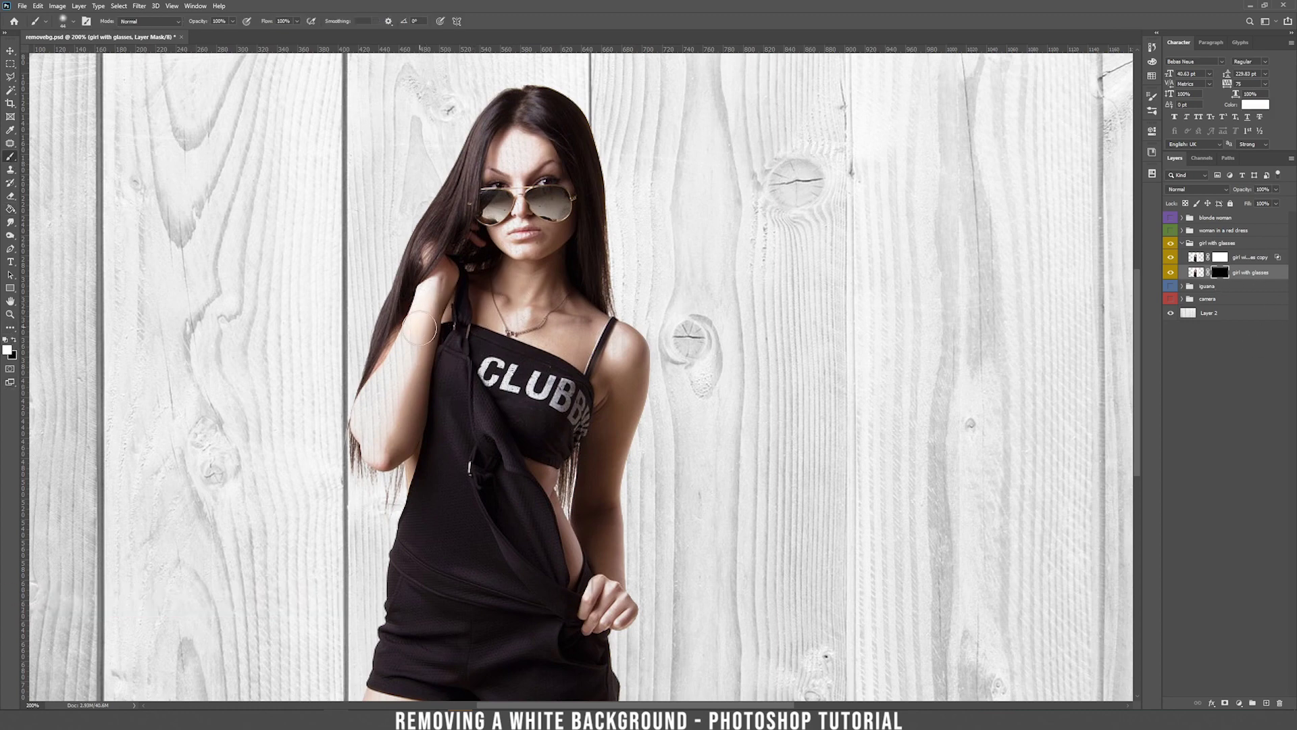
drag(419, 328, 399, 361)
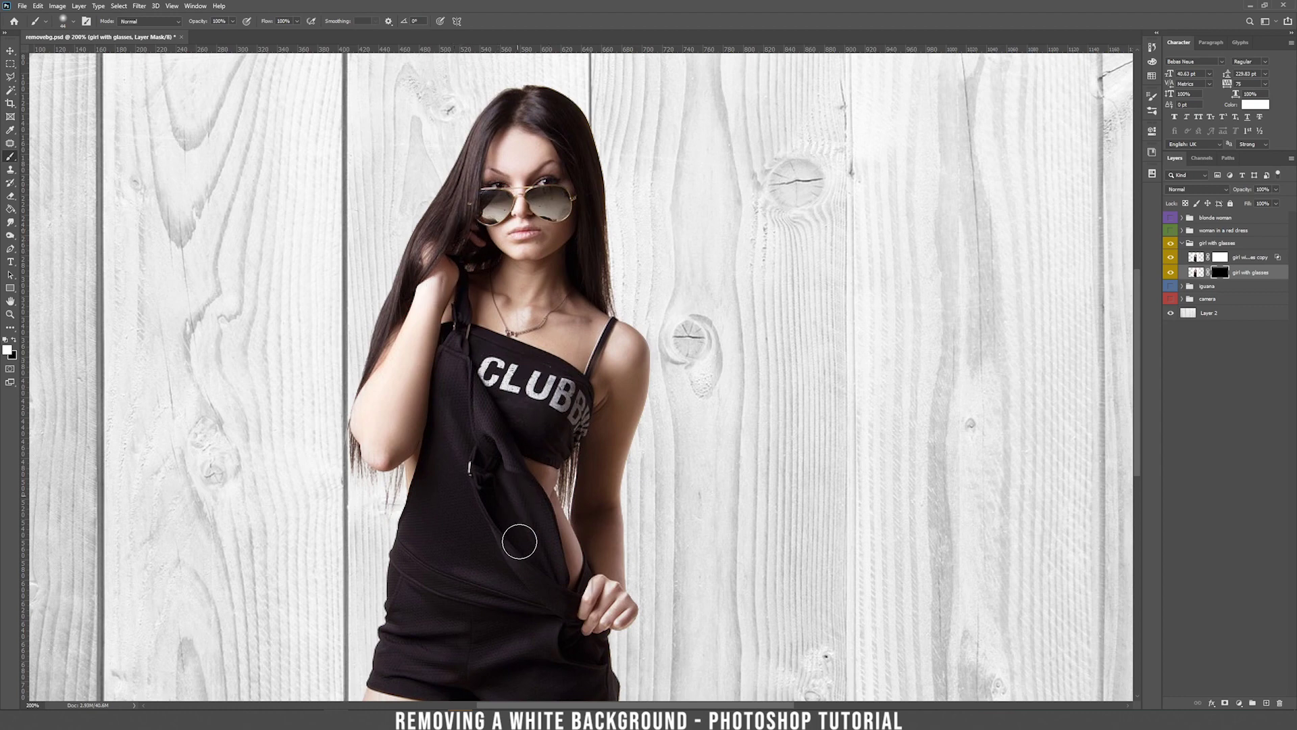
right_click(553, 586)
key(Return)
scroll(580, 628, down, 5)
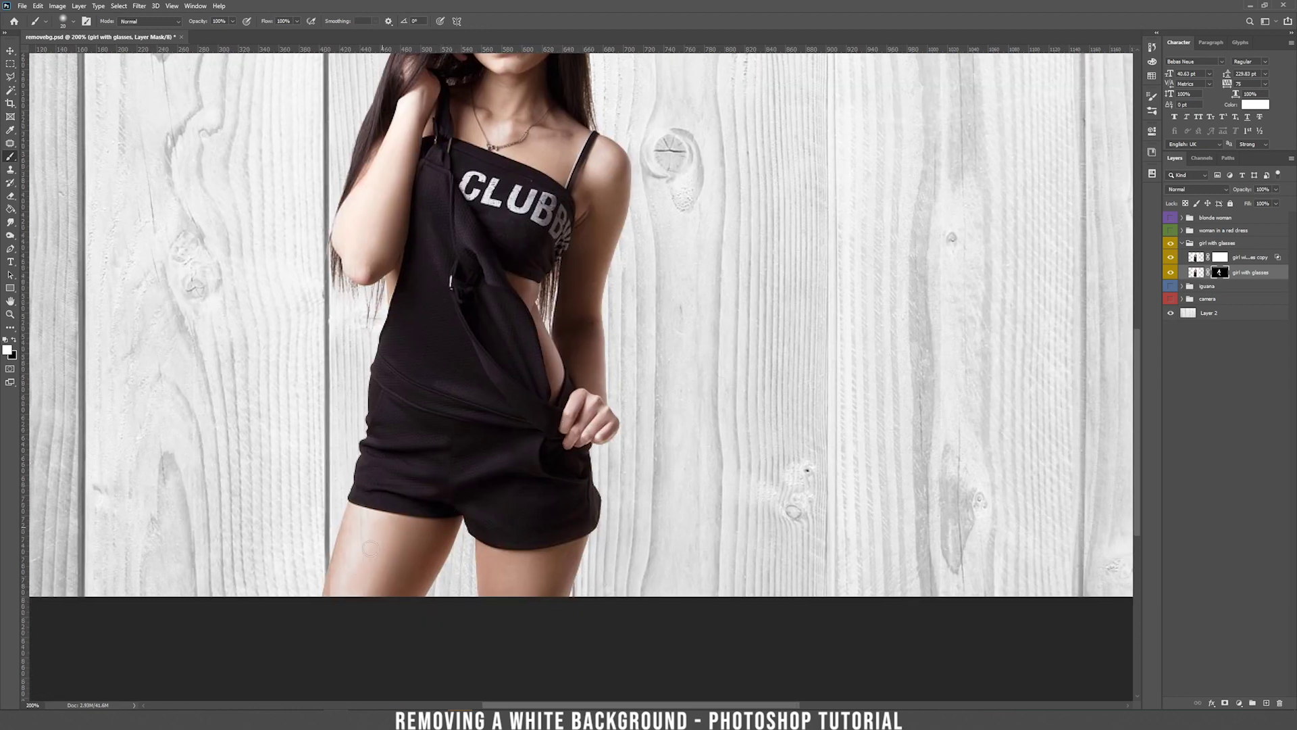
drag(360, 551, 343, 557)
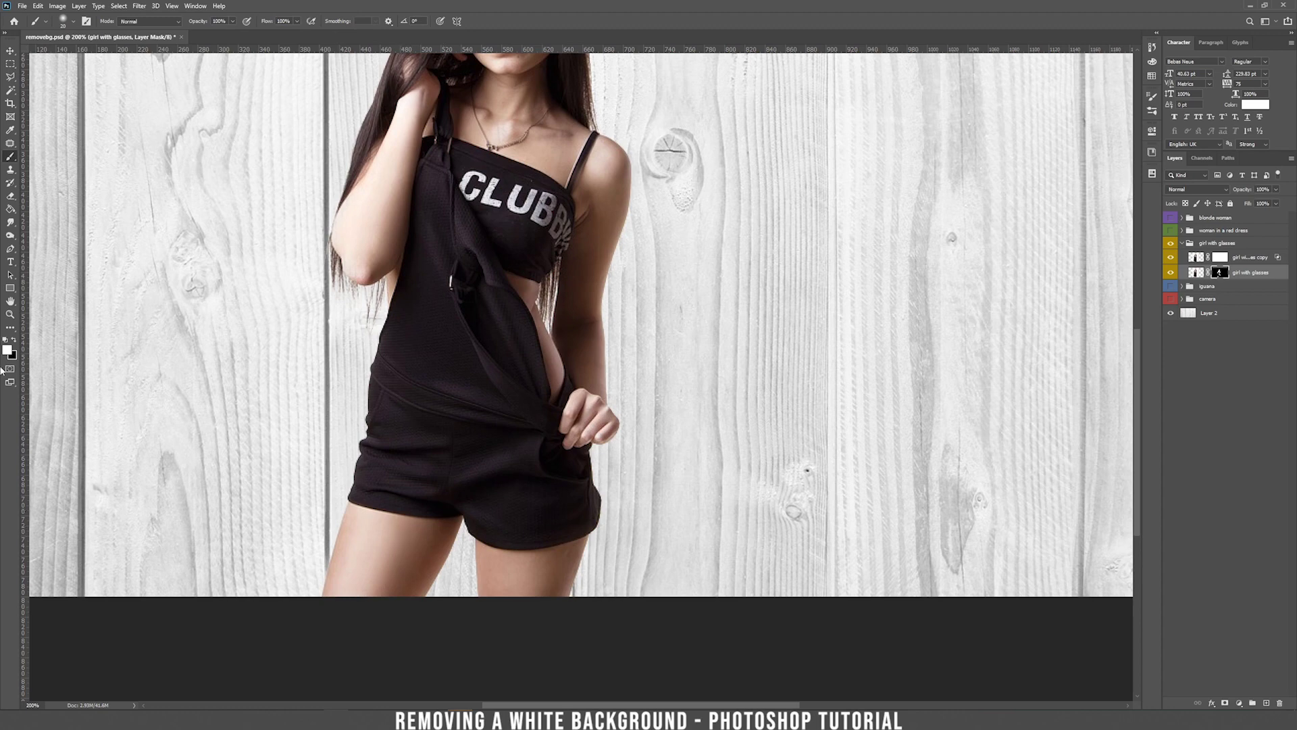
drag(325, 508, 305, 551)
Paint black with a hard round brush along the left thigh to remove the white halo
click(14, 340)
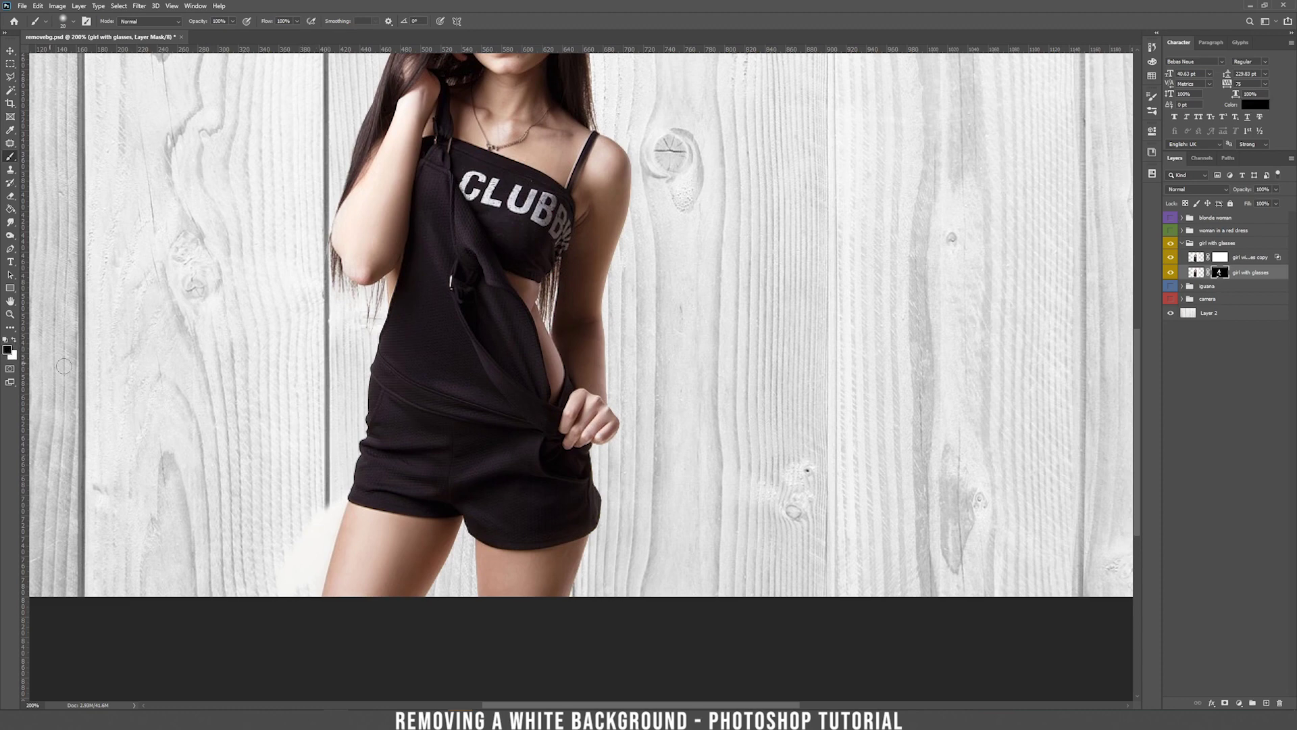
drag(327, 504, 297, 588)
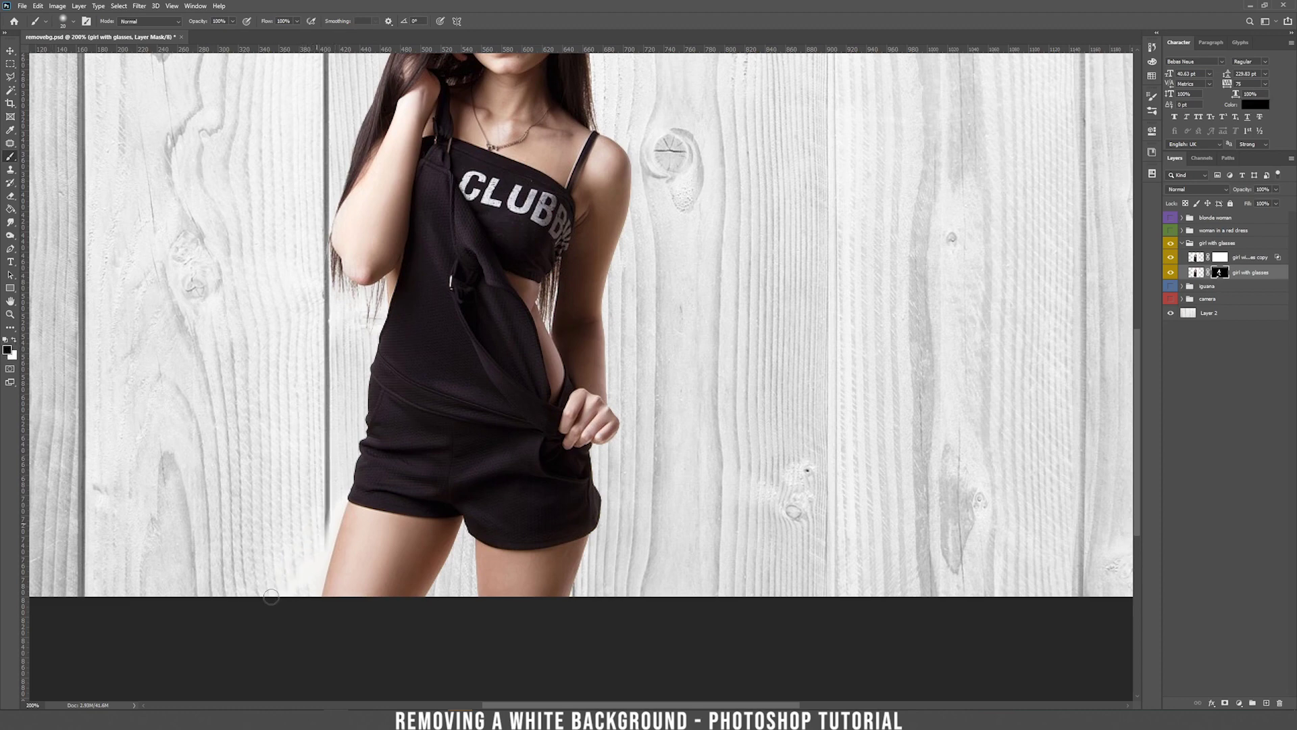
right_click(303, 575)
click(383, 541)
click(272, 493)
drag(334, 501, 309, 586)
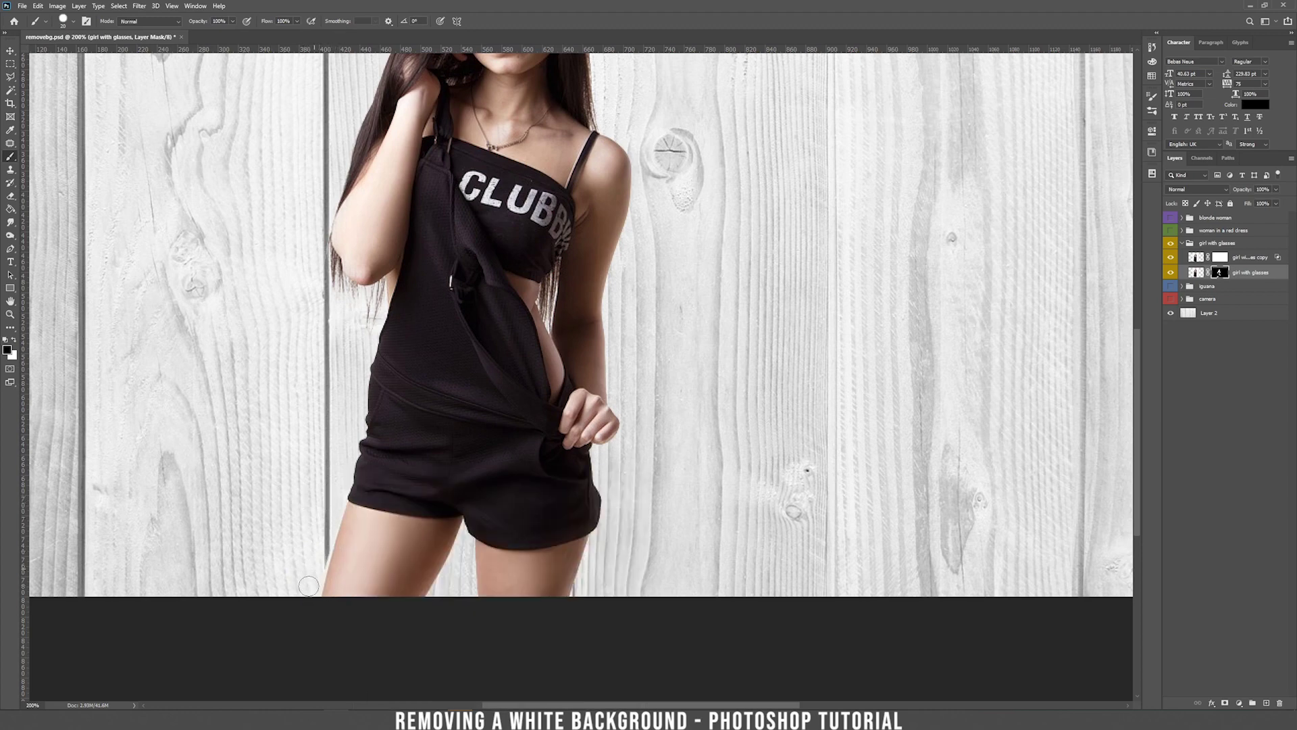
alt+scroll(309, 586, up, 5)
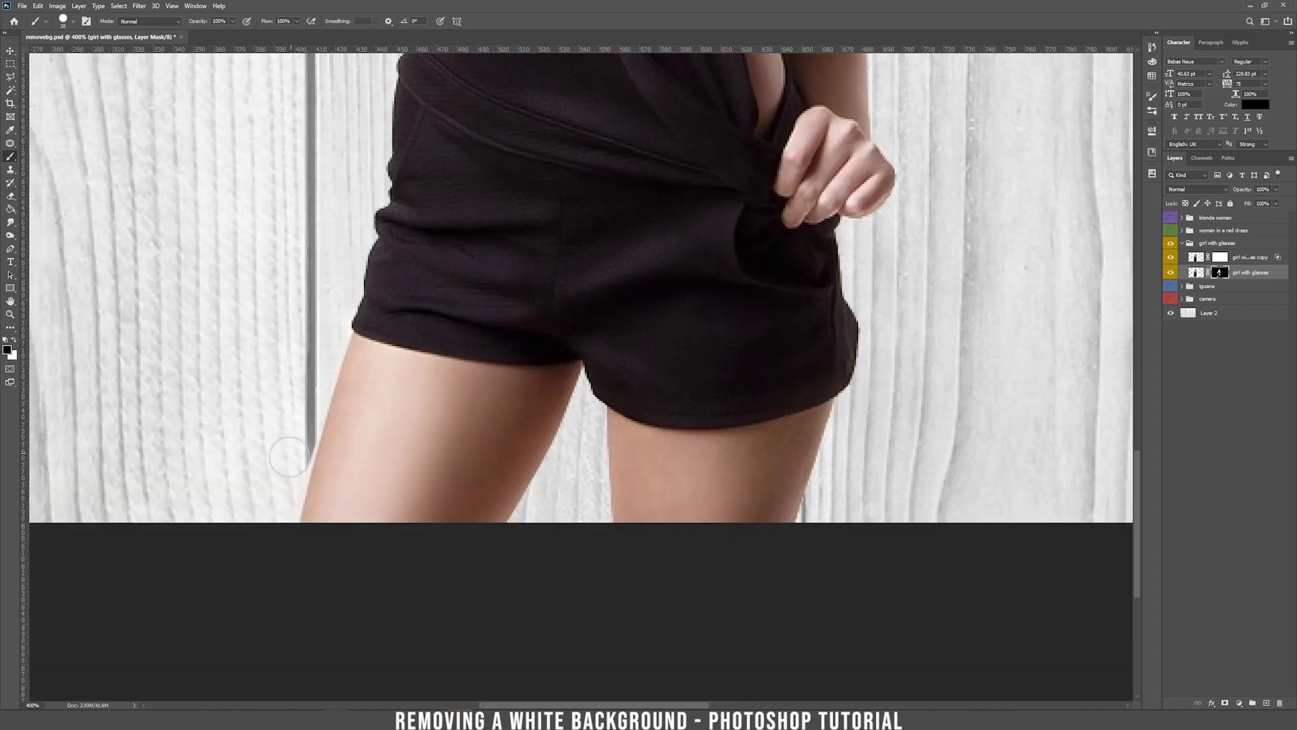
drag(294, 438, 292, 467)
Move the girl with glasses group slightly to the right
key(x)
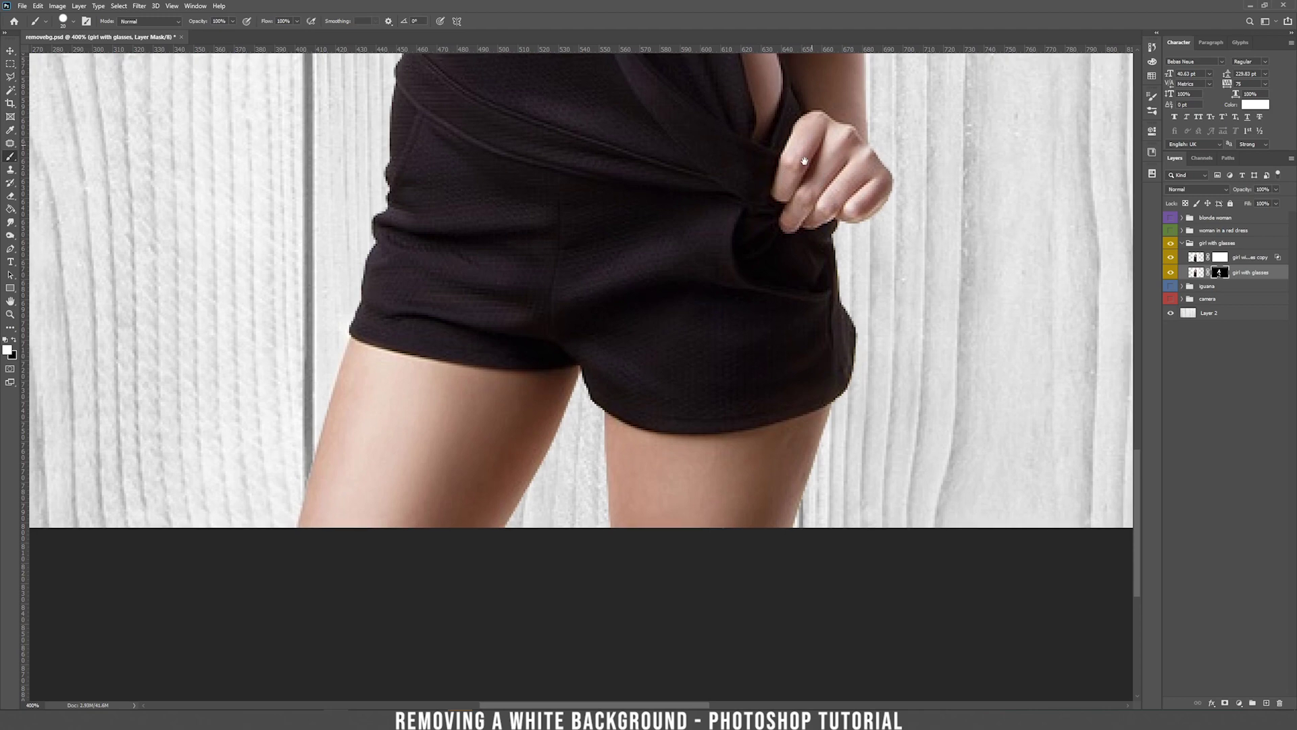
drag(853, 186, 687, 672)
drag(575, 302, 555, 511)
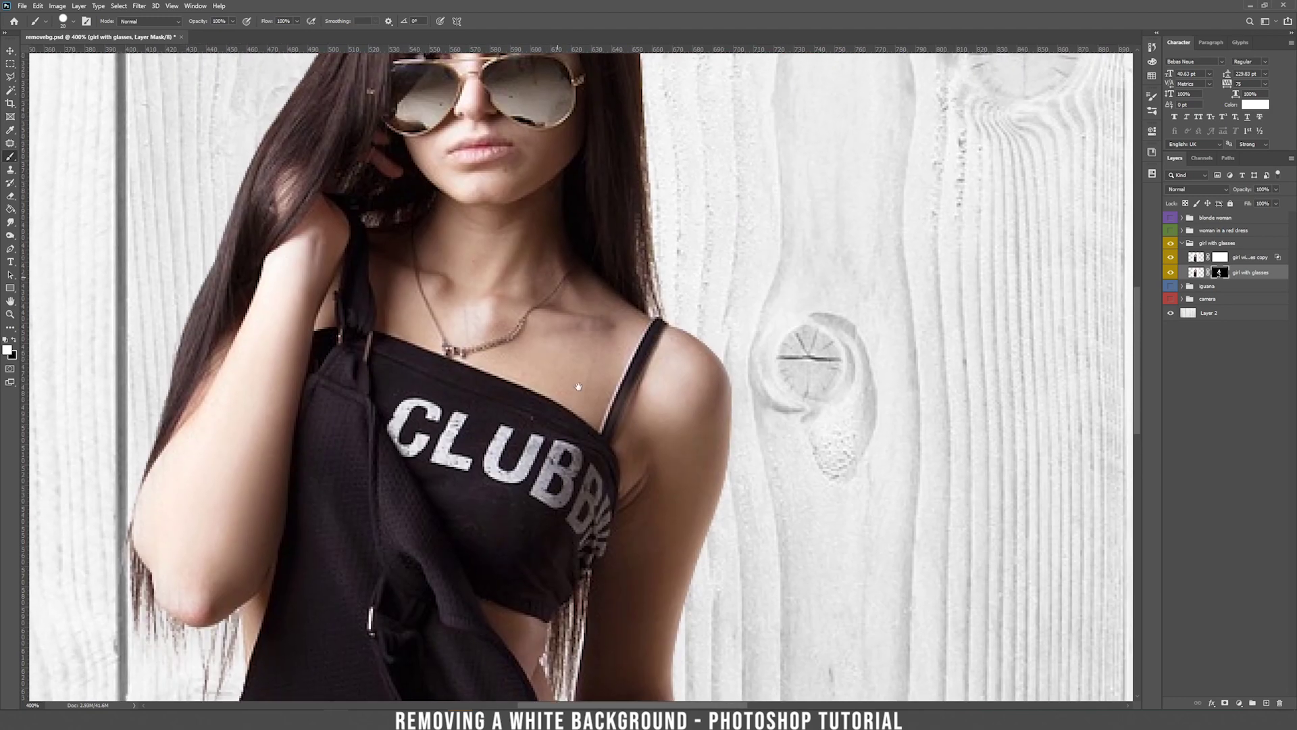
mouse_move(504, 56)
mouse_down()
mouse_move(491, 175)
mouse_move(446, 218)
mouse_up()
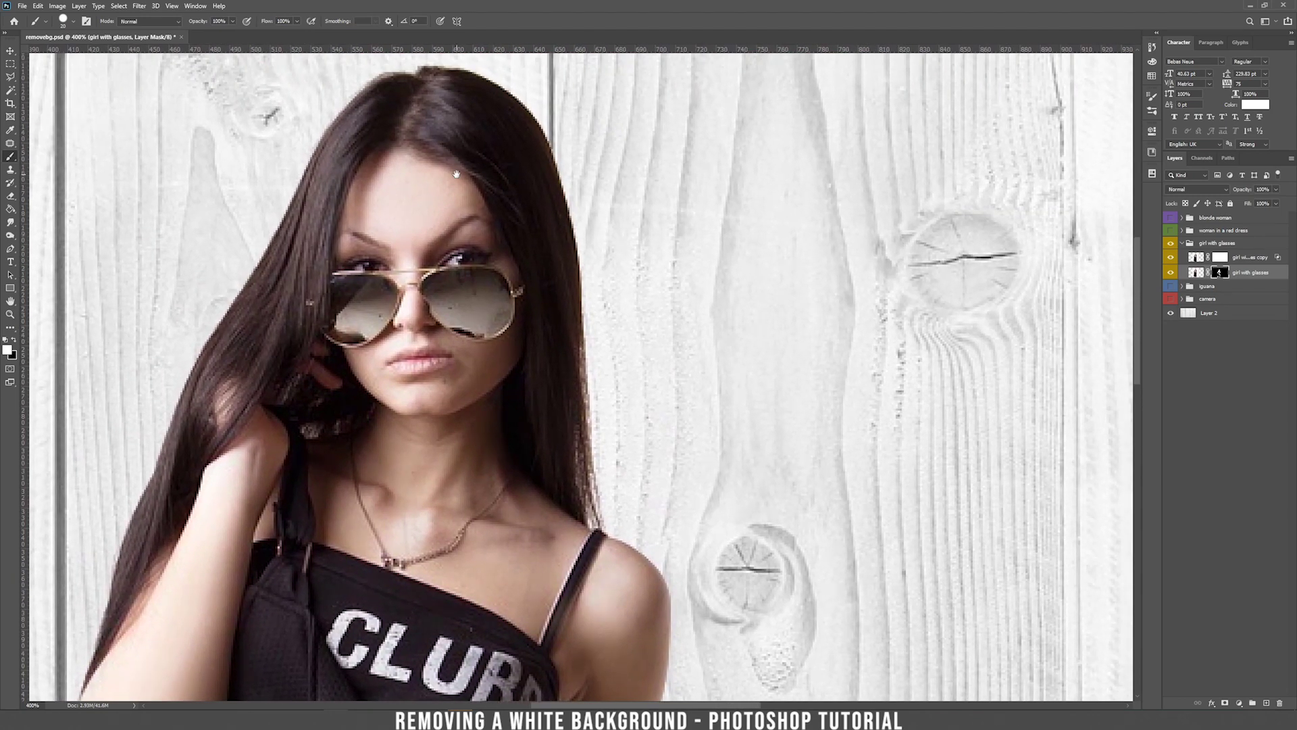
key(ctrl+1)
key(v)
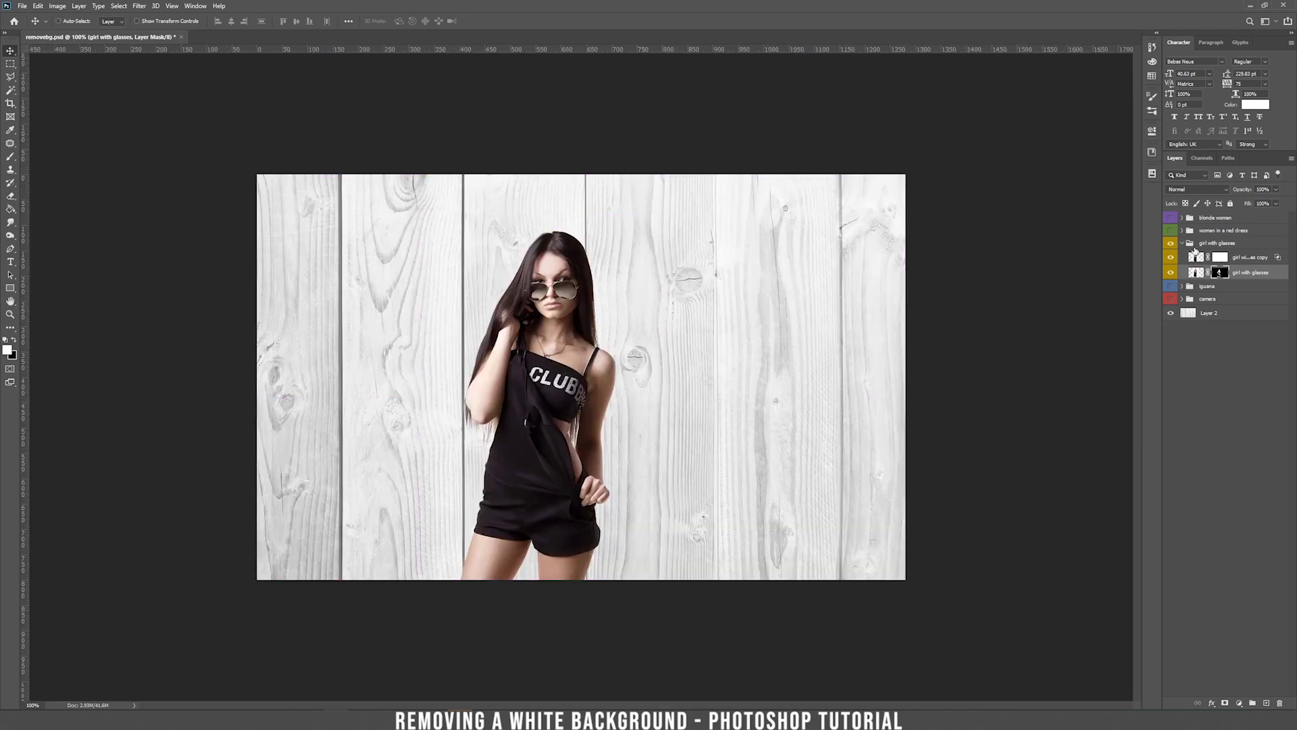
click(1196, 245)
mouse_move(573, 315)
mouse_down()
mouse_move(633, 318)
mouse_move(617, 304)
mouse_up()
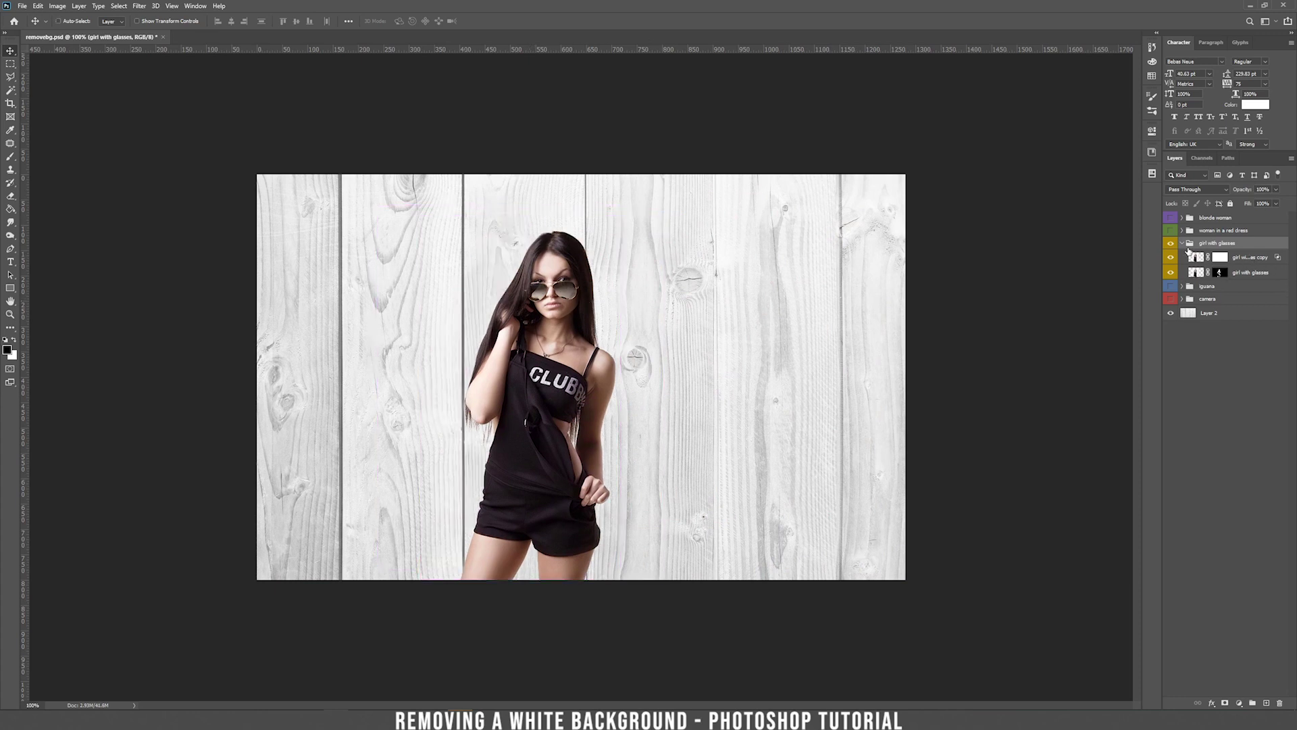
Hide the girl group, show the red-dress woman, then add a mask to her layer and duplicate it
click(1182, 244)
click(1170, 243)
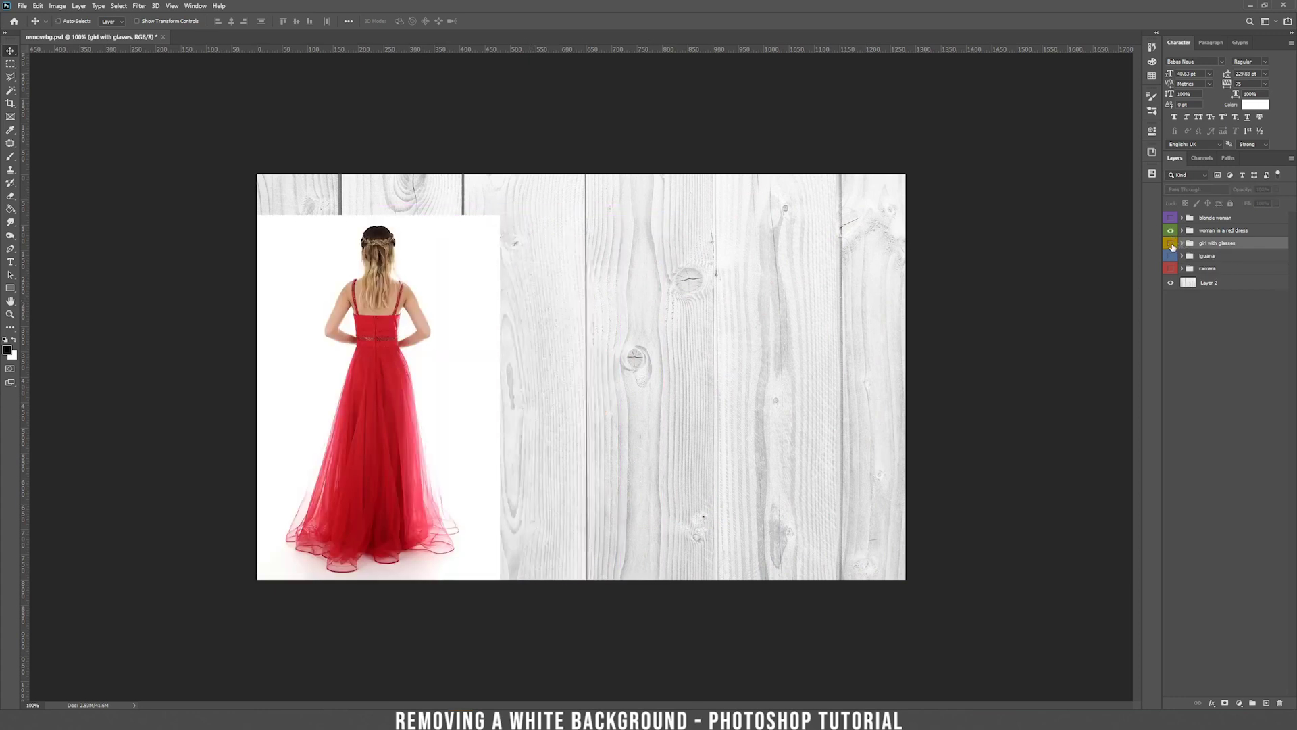
click(1182, 231)
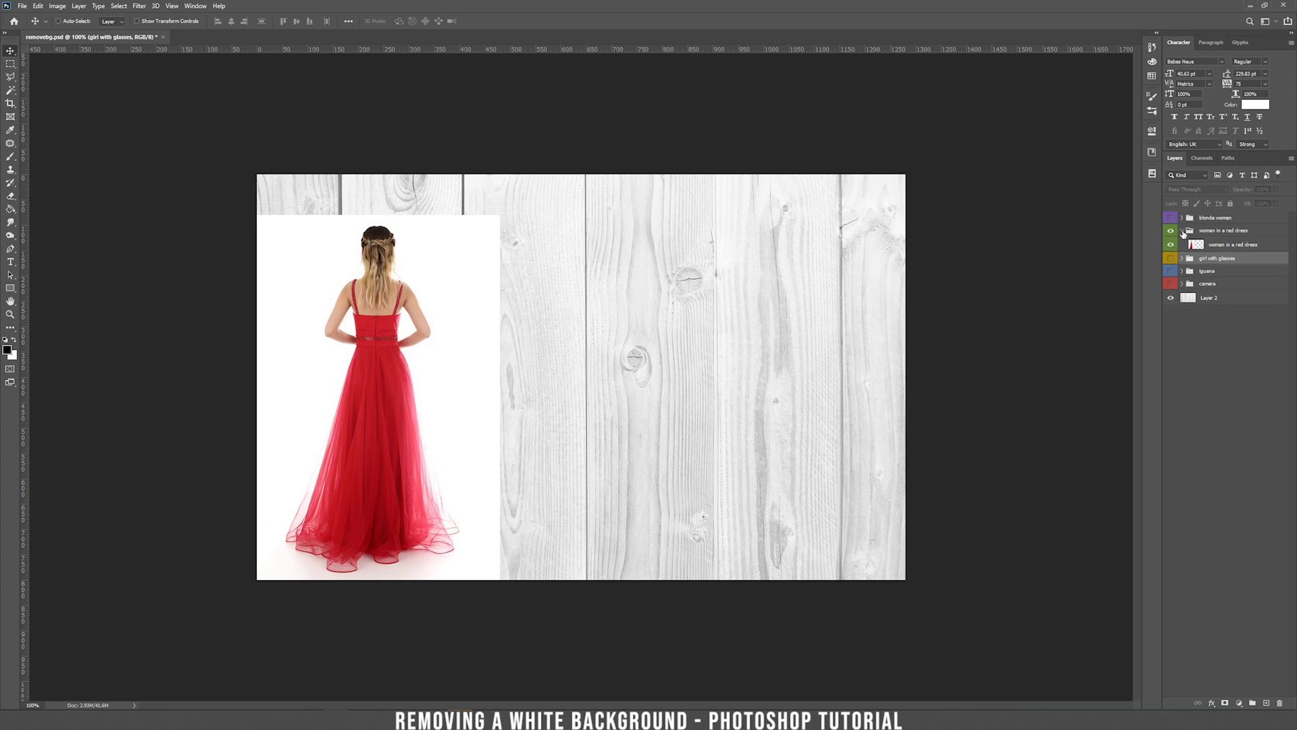
click(1269, 248)
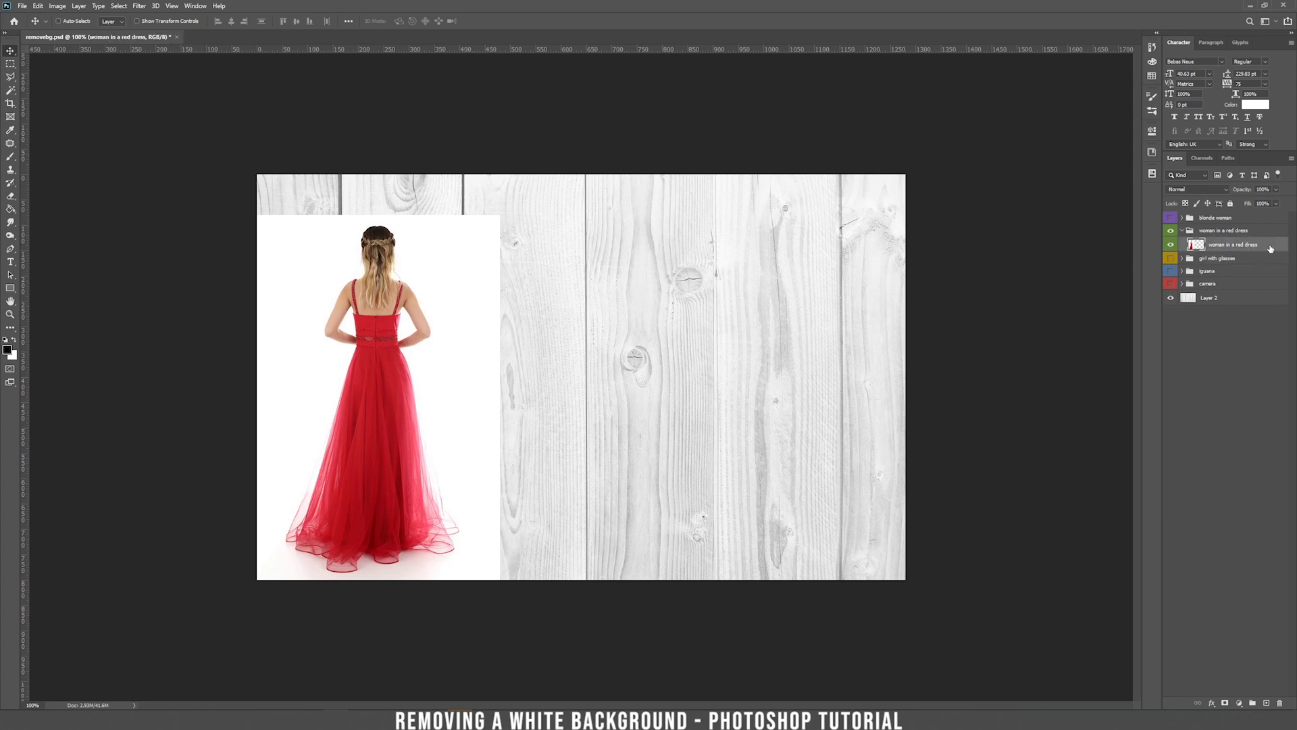
click(1227, 704)
right_click(1287, 252)
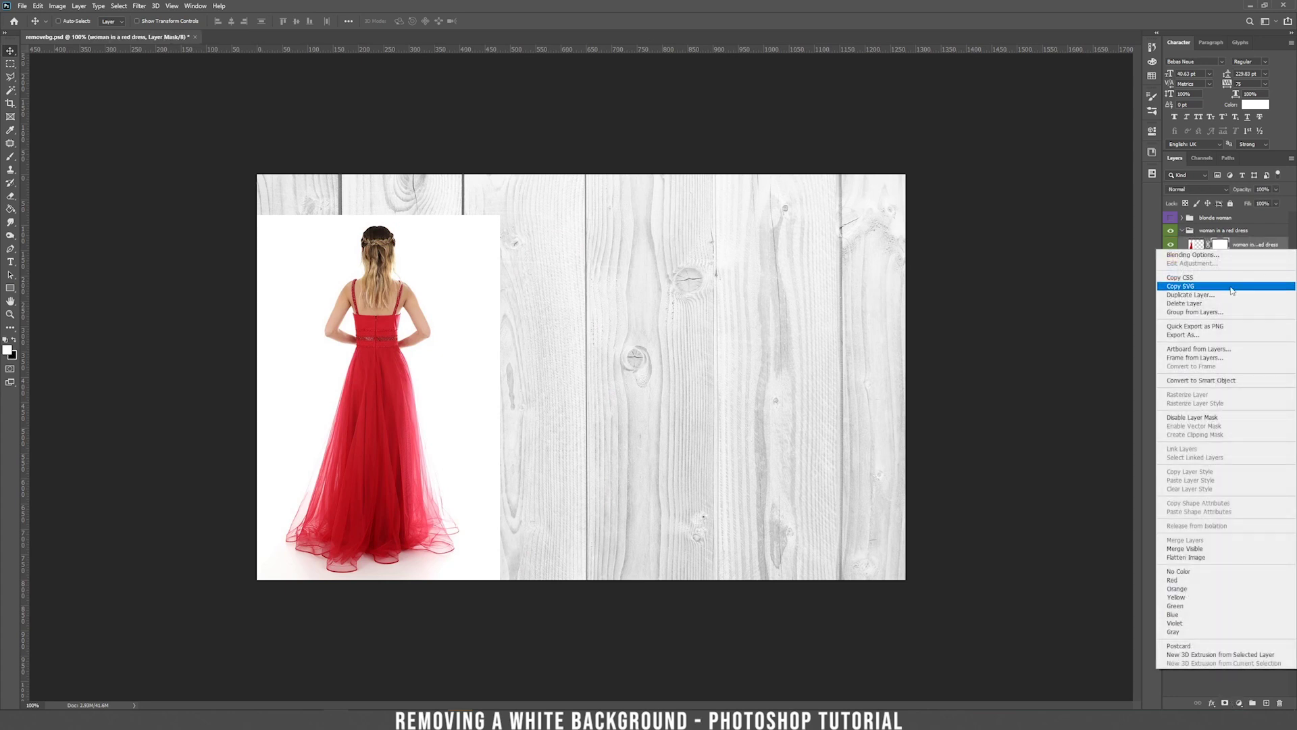
click(1193, 296)
click(578, 145)
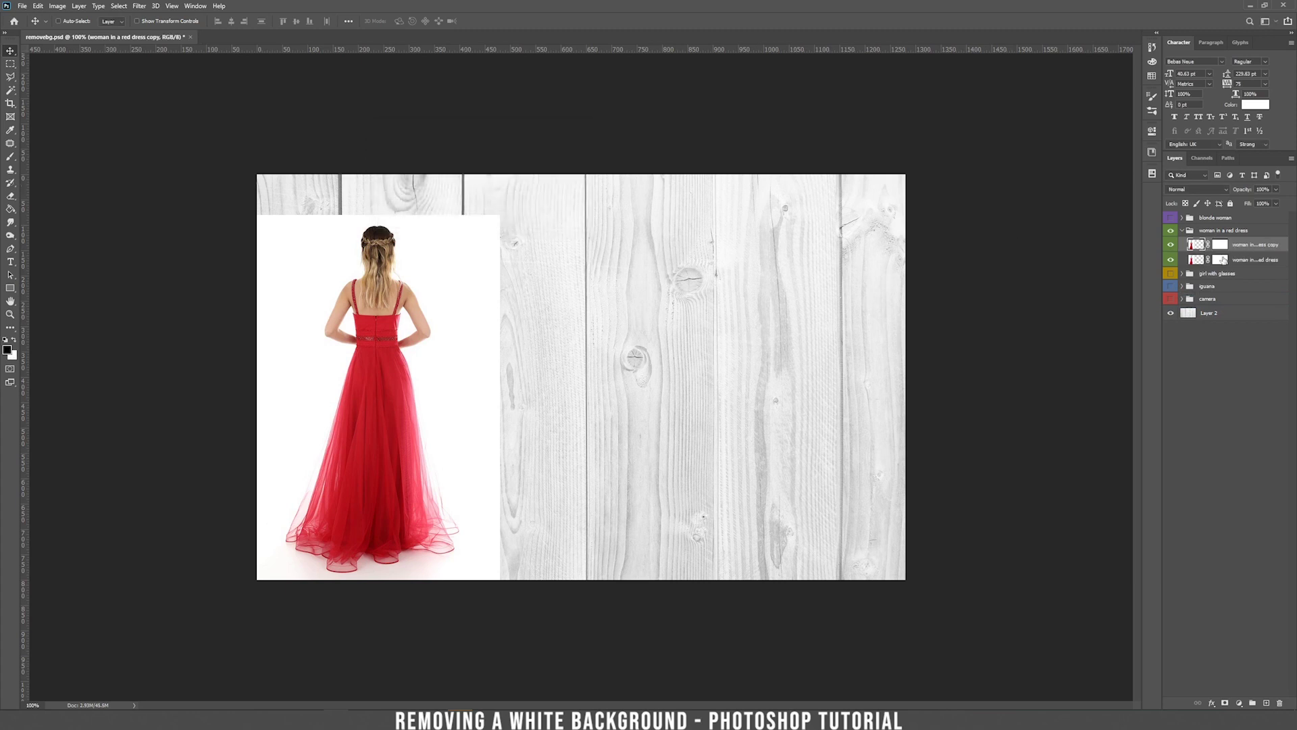
Fill the original red-dress layer's mask with black using the Paint Bucket
click(1224, 260)
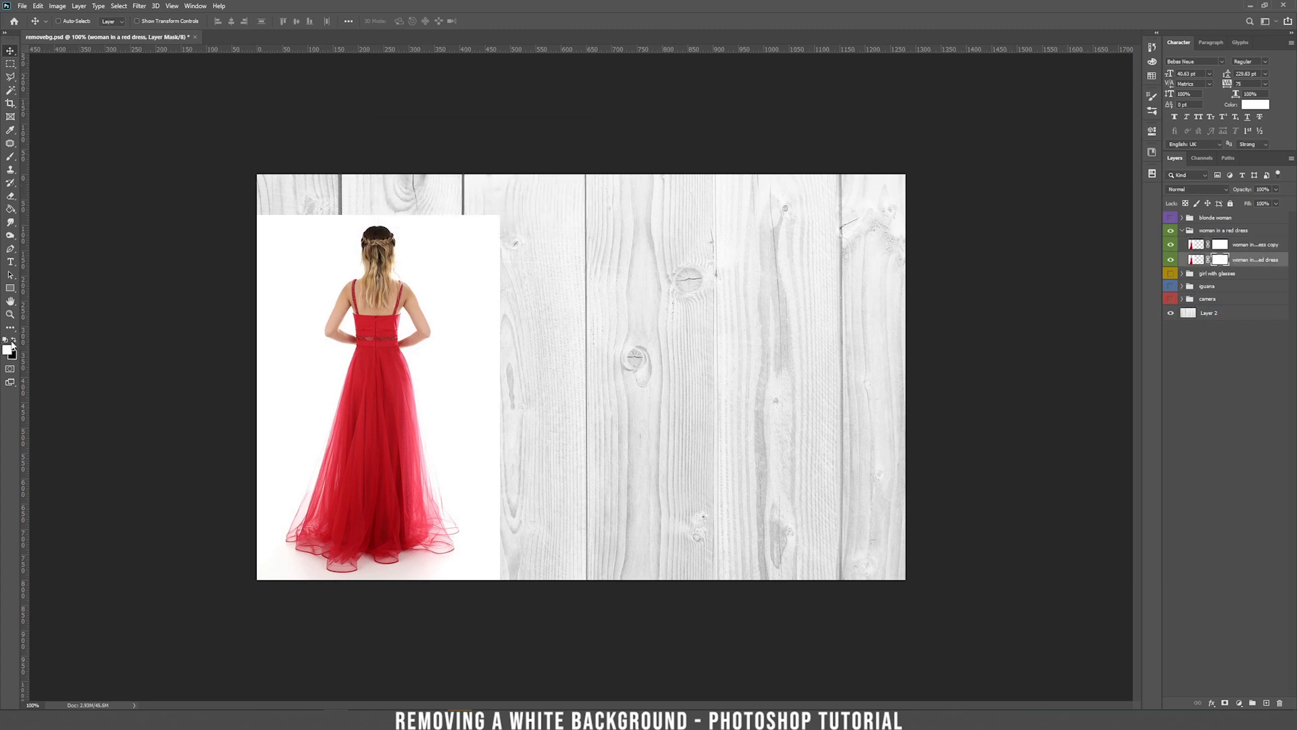
key(g)
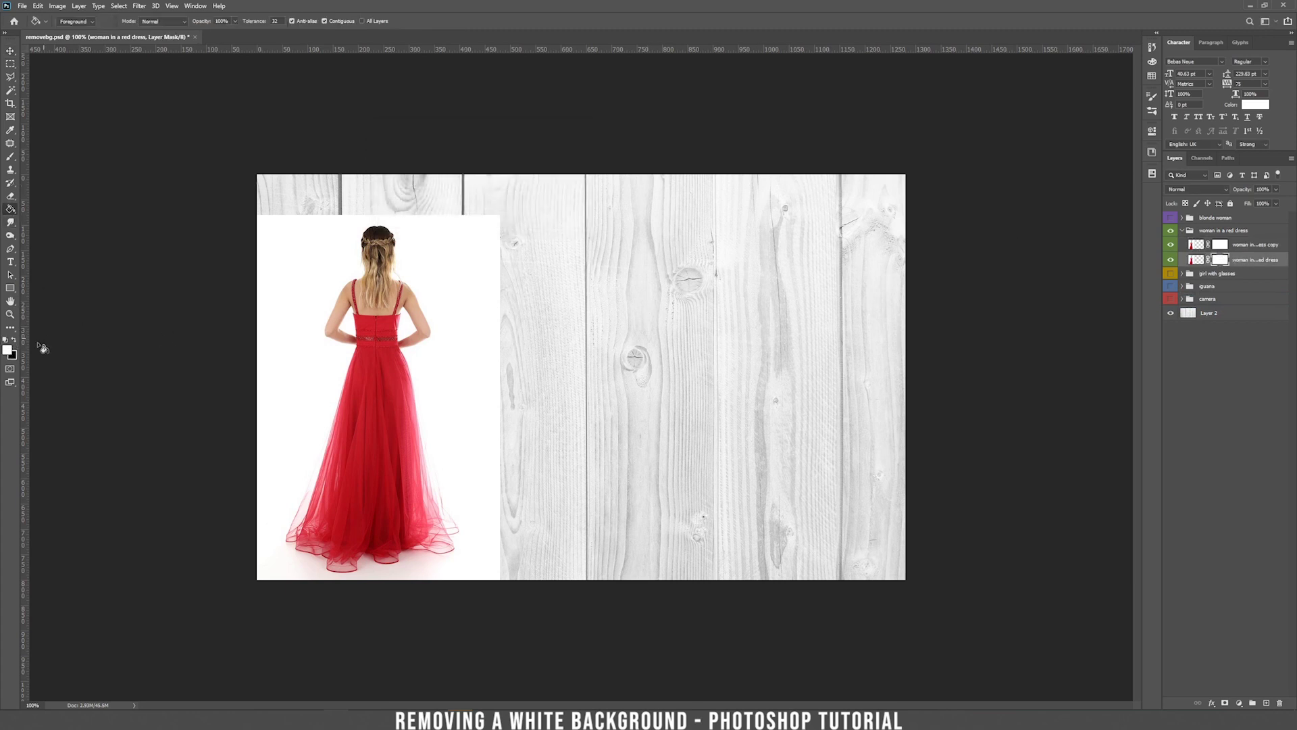
click(13, 340)
click(305, 328)
key(v)
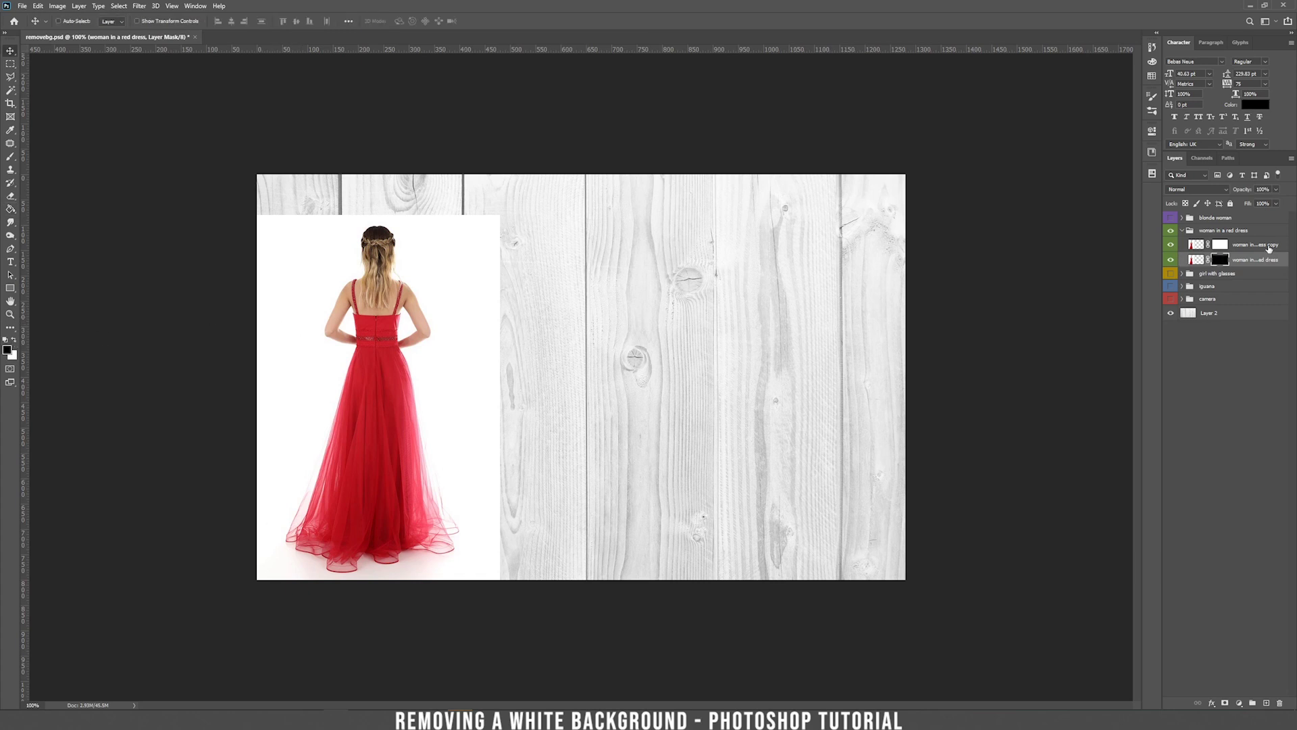
click(1287, 245)
double_click(1287, 245)
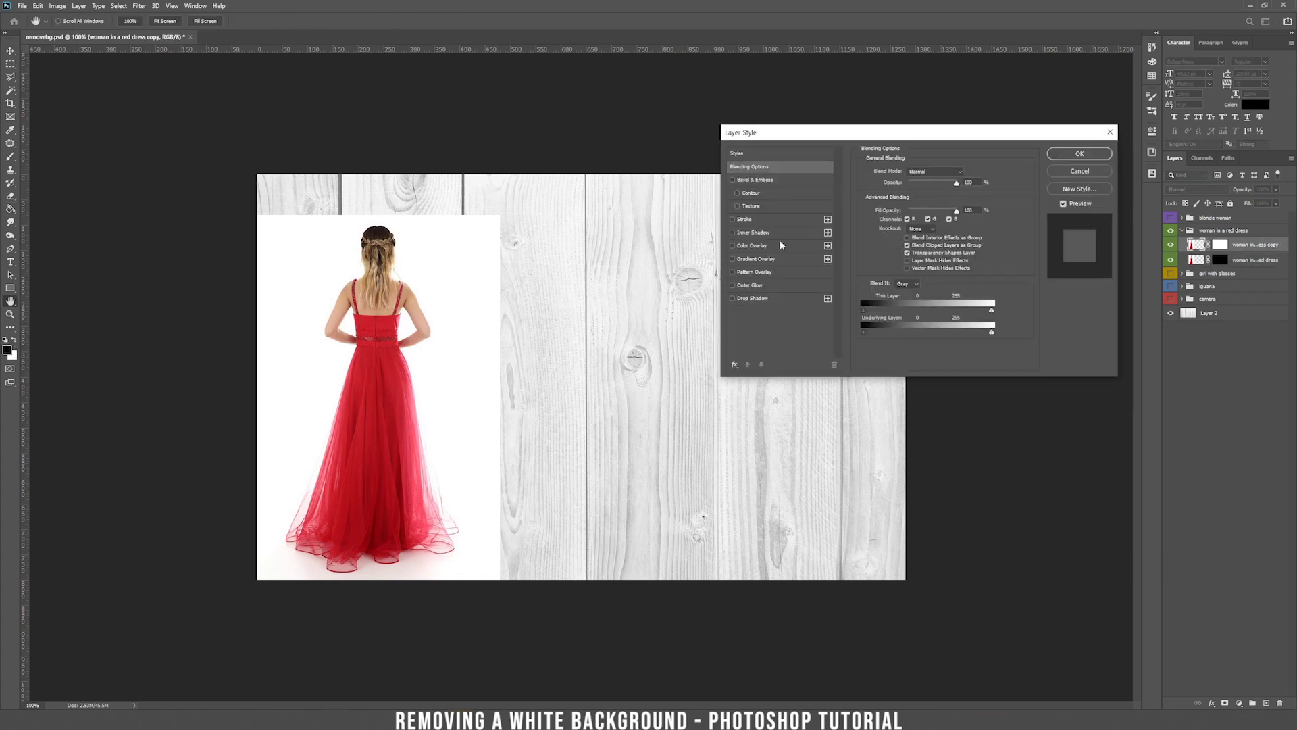
Drag the This Layer white slider left on the red-dress copy to remove her white backdrop
mouse_move(992, 310)
mouse_down()
mouse_move(958, 310)
mouse_move(975, 311)
mouse_up()
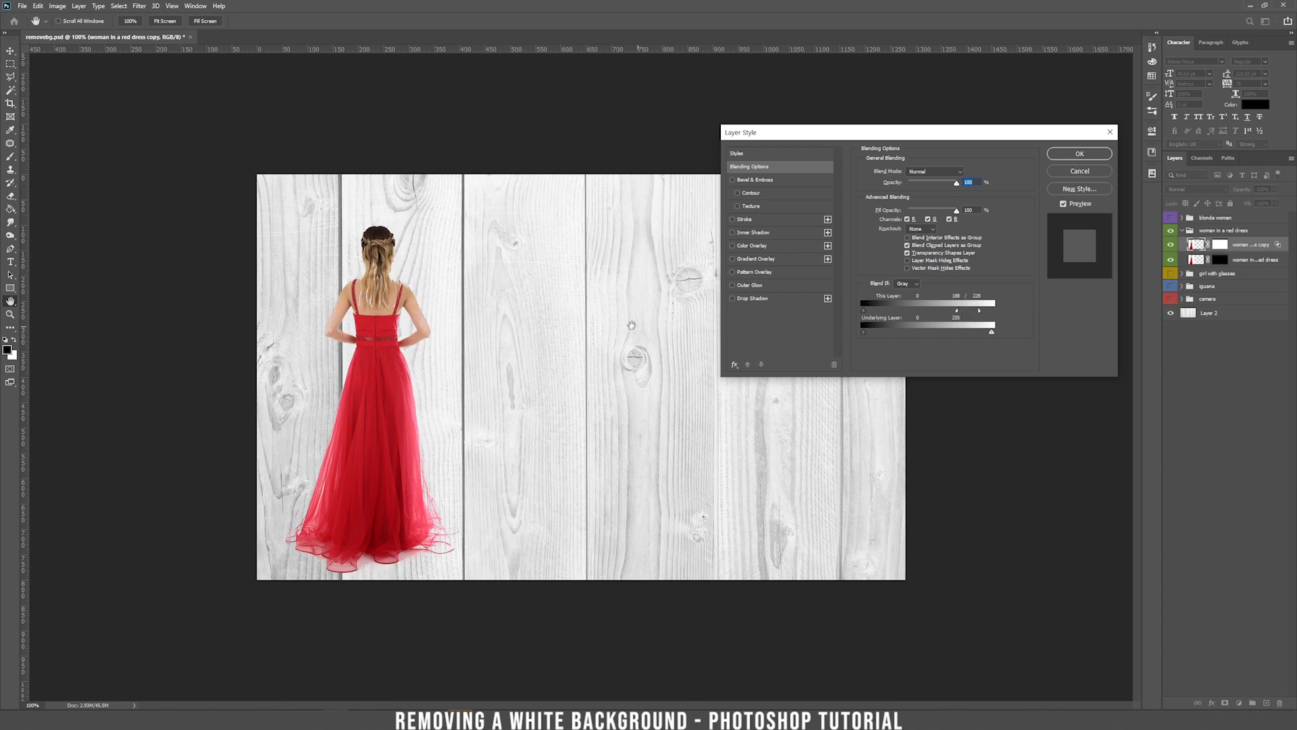
ctrl+click(611, 304)
drag(323, 289, 575, 279)
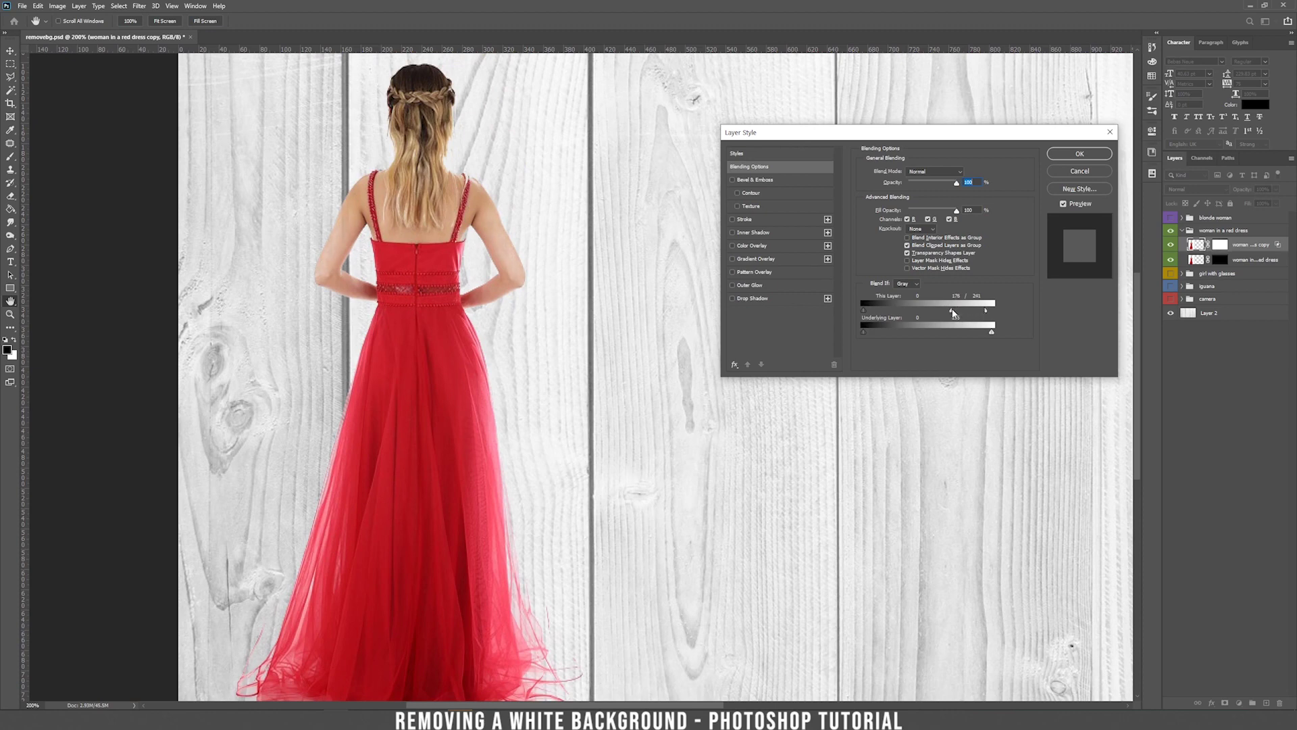
click(1079, 153)
Prepare a smaller brush on the lower red-dress layer's mask, zoomed in on her head and shoulders
click(1221, 260)
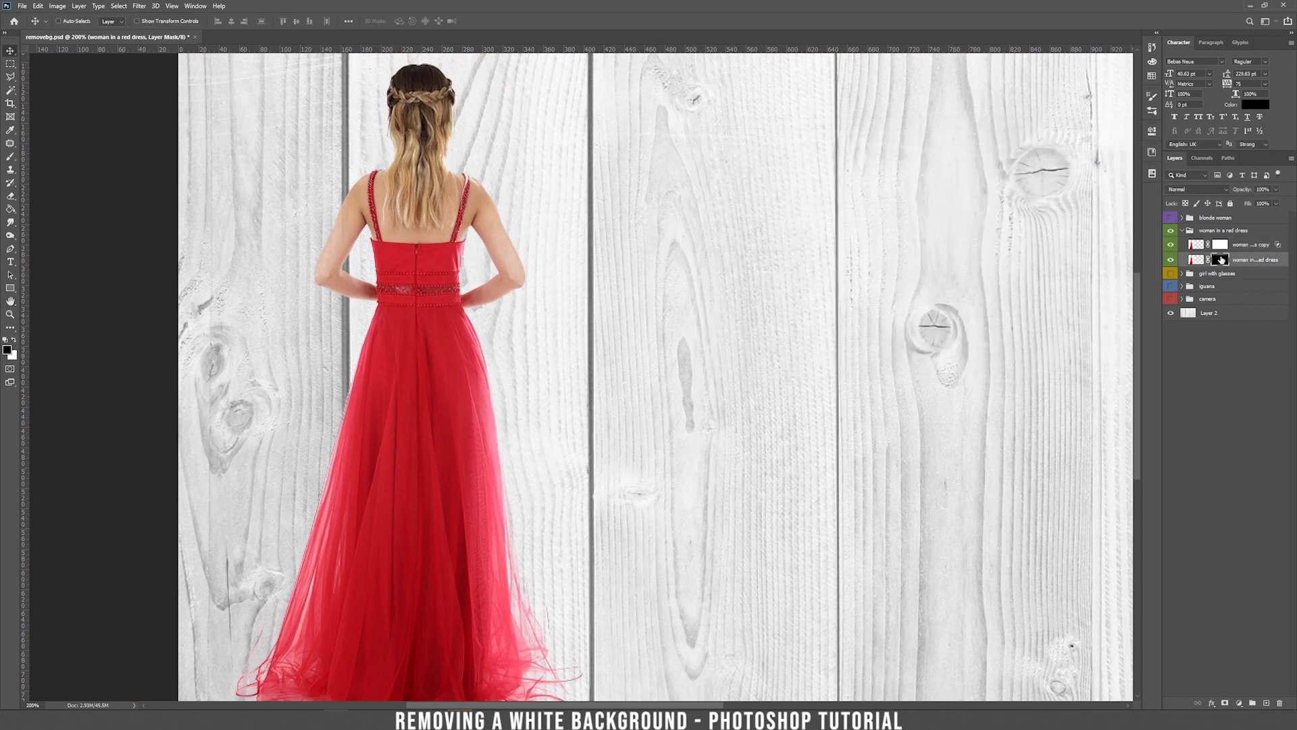
click(17, 165)
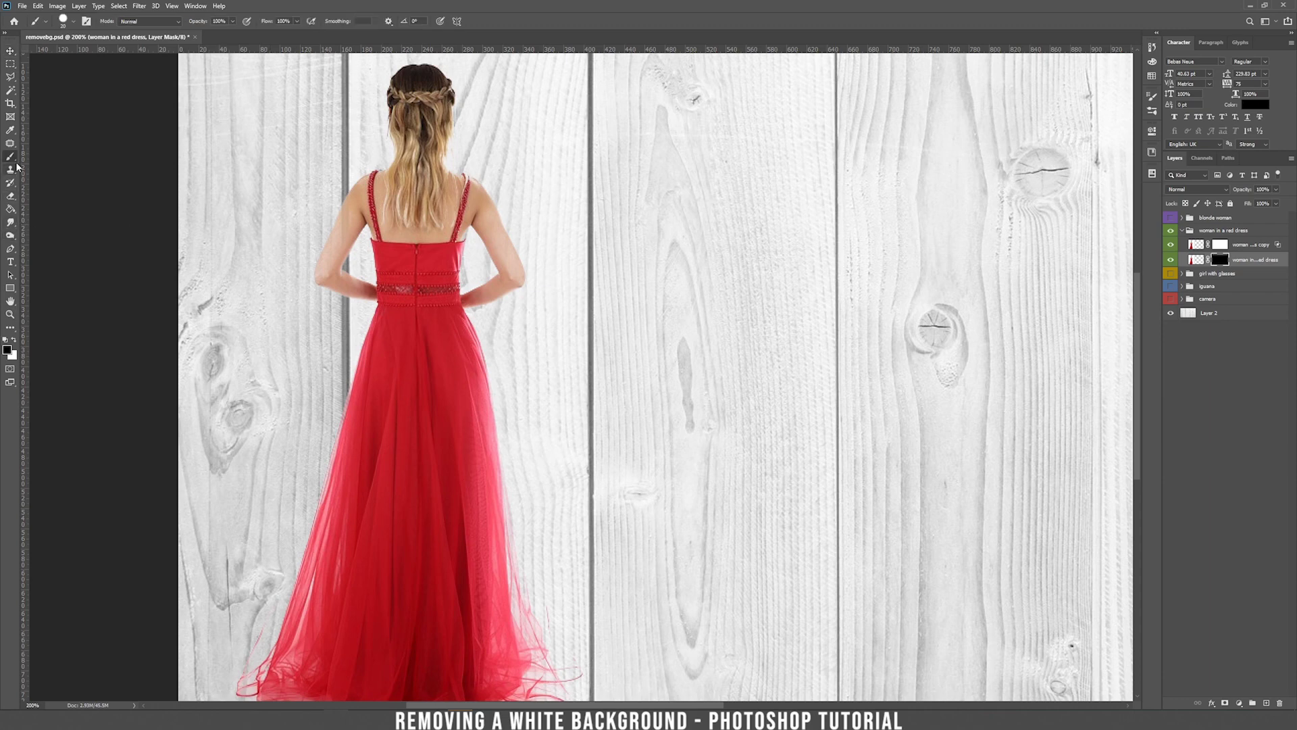
click(15, 343)
key(ctrl+plus)
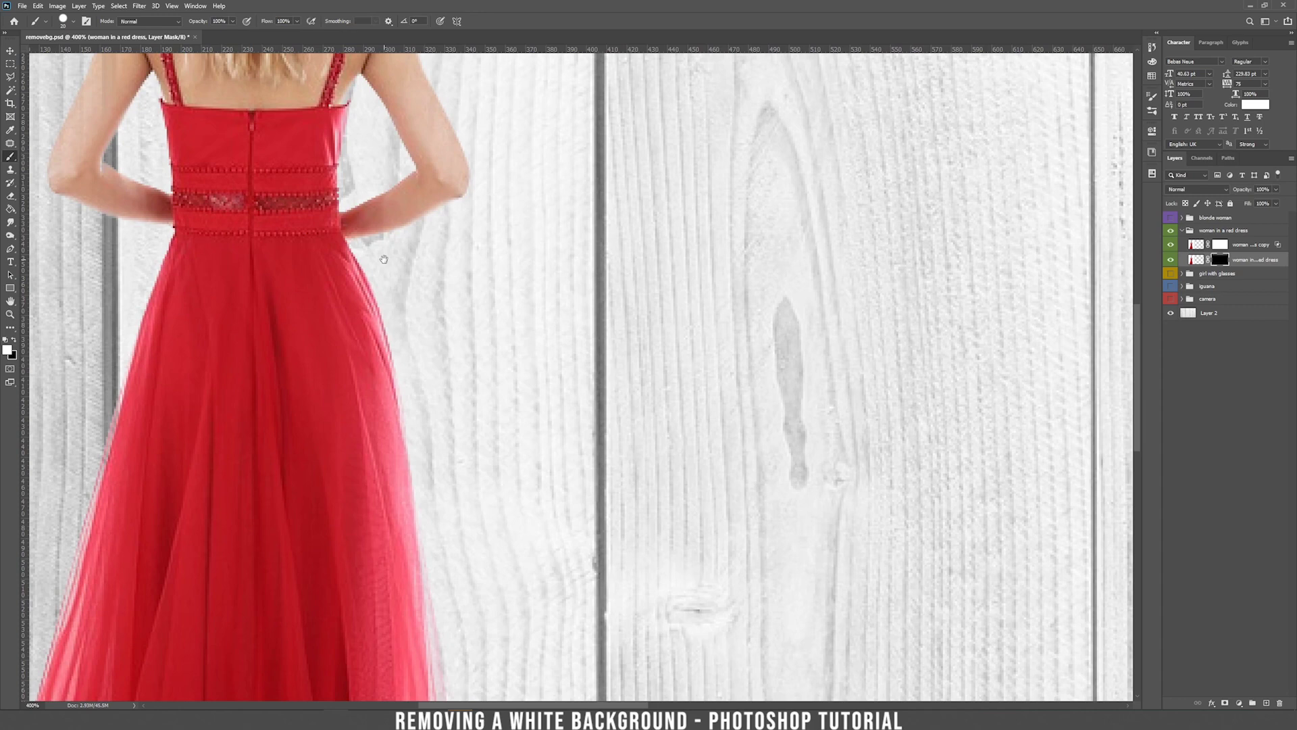
drag(384, 259, 487, 333)
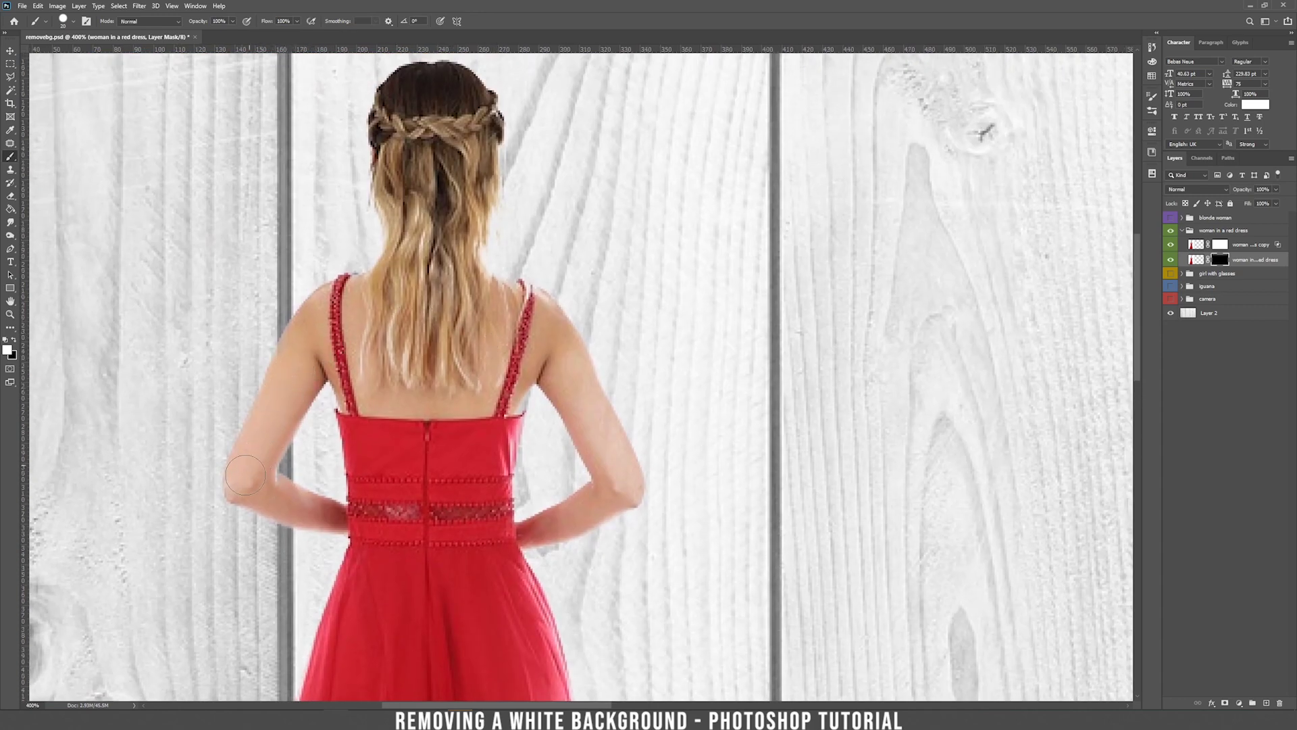
right_click(351, 455)
key(Return)
key(x)
key(x)
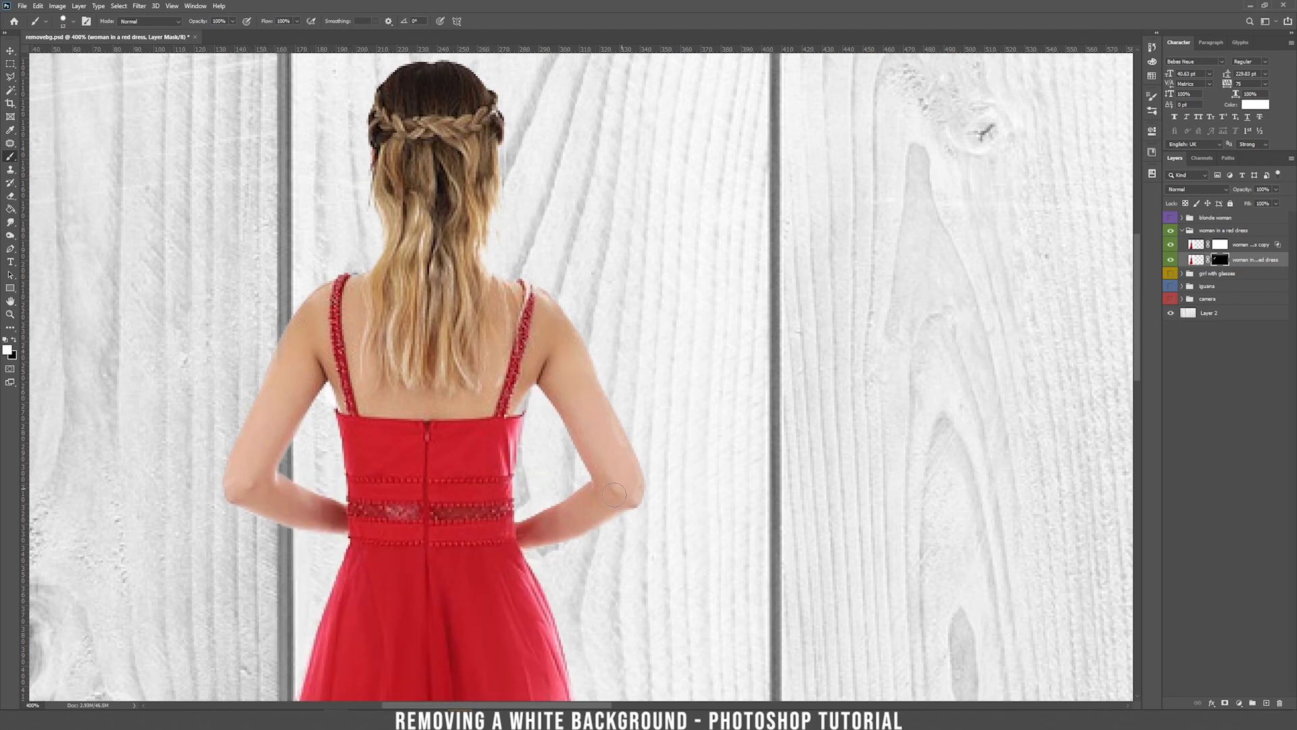
Paint white over the missing areas on the lower red-dress mask
scroll(444, 437, down, 10)
key(ctrl+0)
key(v)
scroll(712, 261, up, 3)
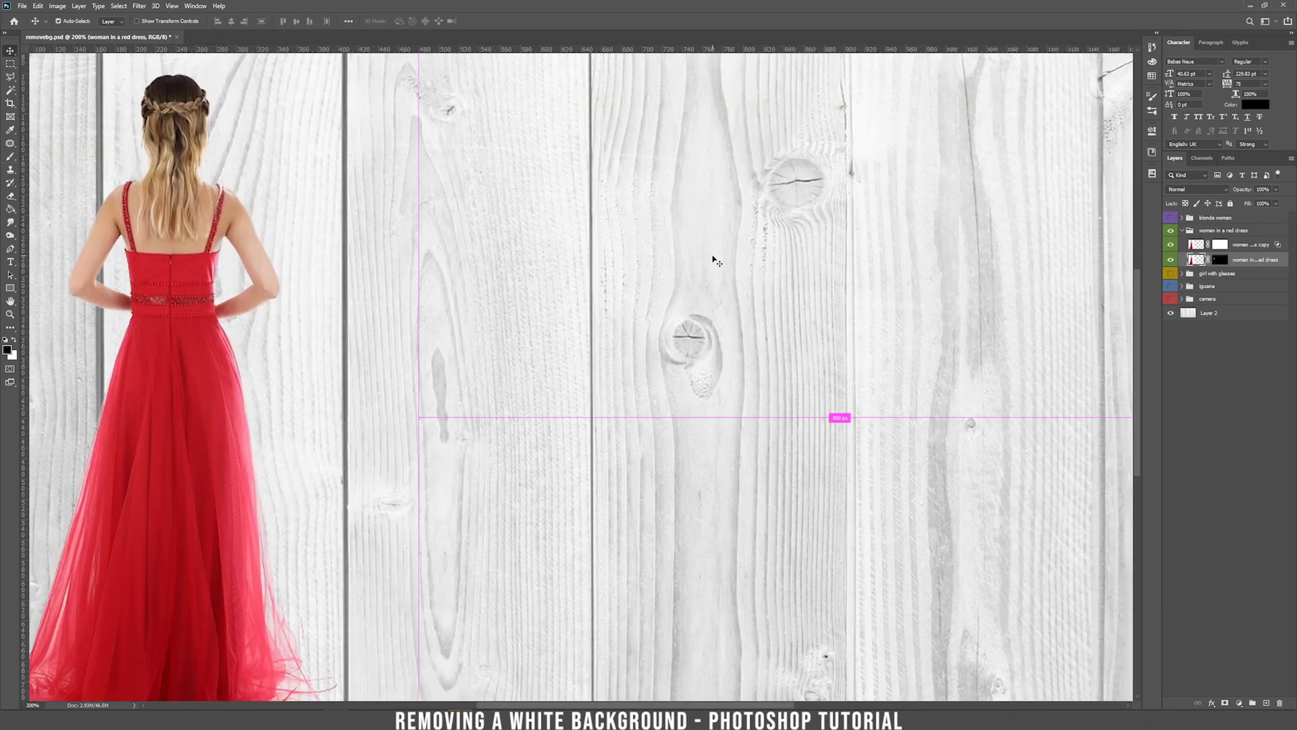
drag(713, 260, 703, 302)
key(x)
key(ctrl+plus)
key(ctrl+plus)
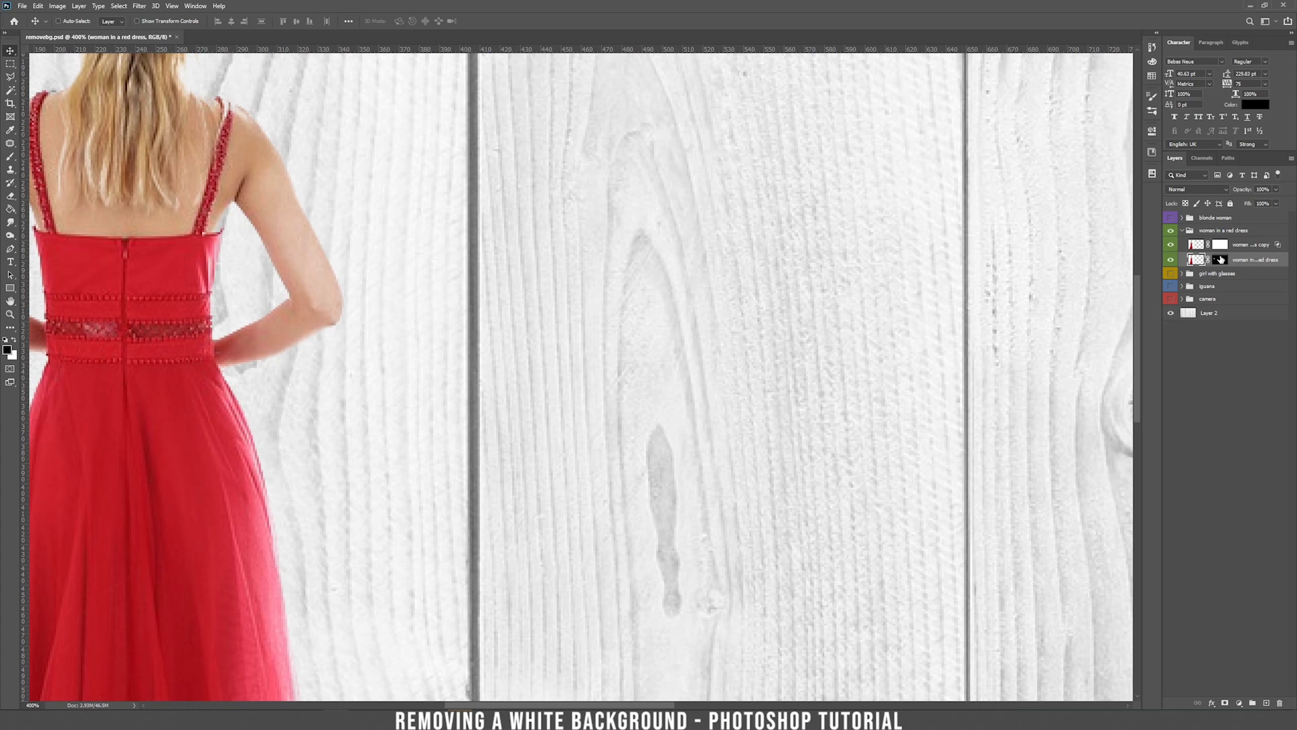
click(1221, 259)
key(x)
key(b)
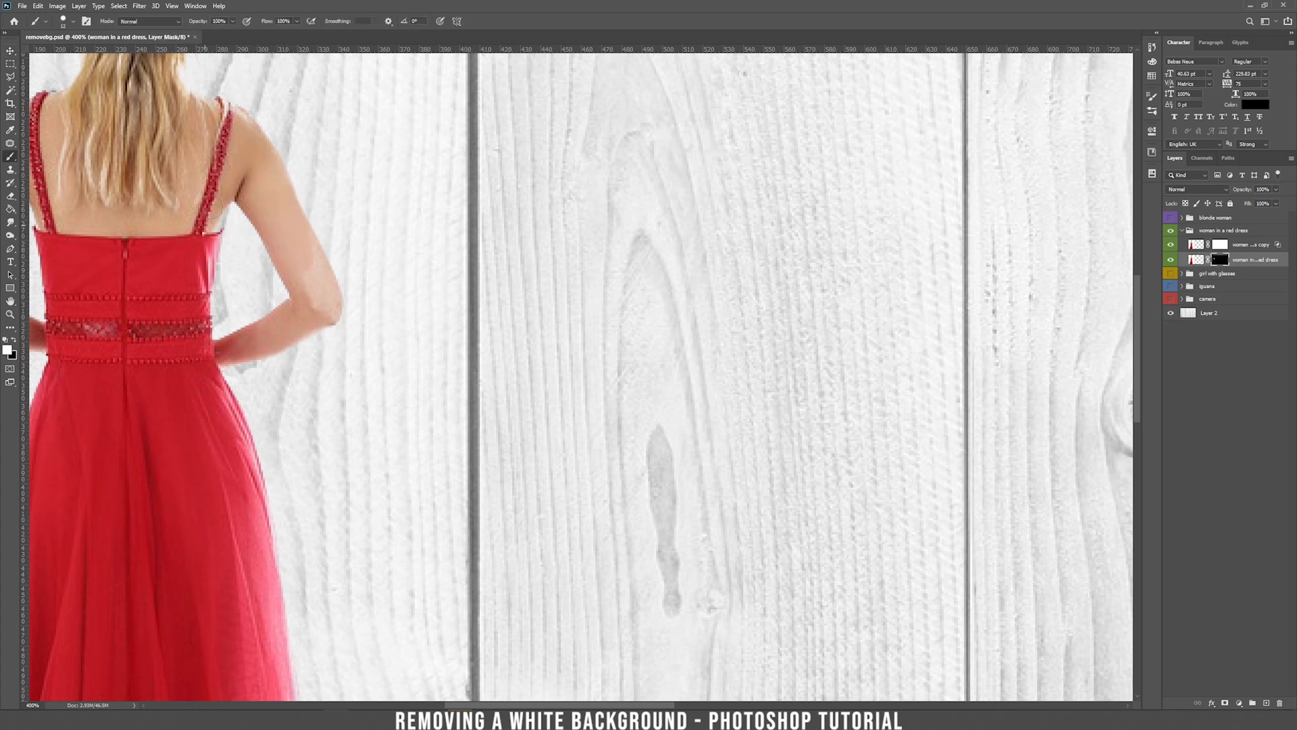
mouse_move(298, 255)
mouse_down()
mouse_move(328, 301)
mouse_move(521, 190)
mouse_up()
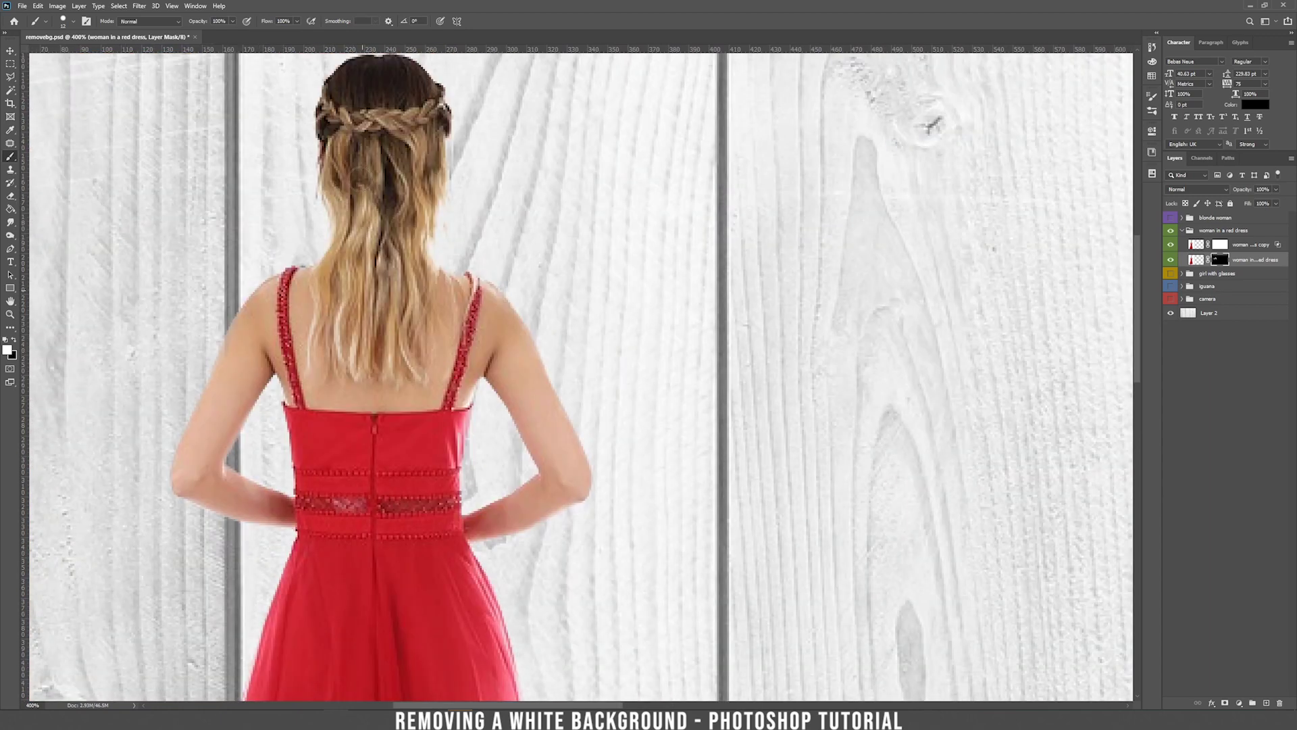
key(ctrl+minus)
key(ctrl+minus)
key(ctrl+minus)
Hide the red-dress group and show the blonde woman group, zoomed in on her
key(v)
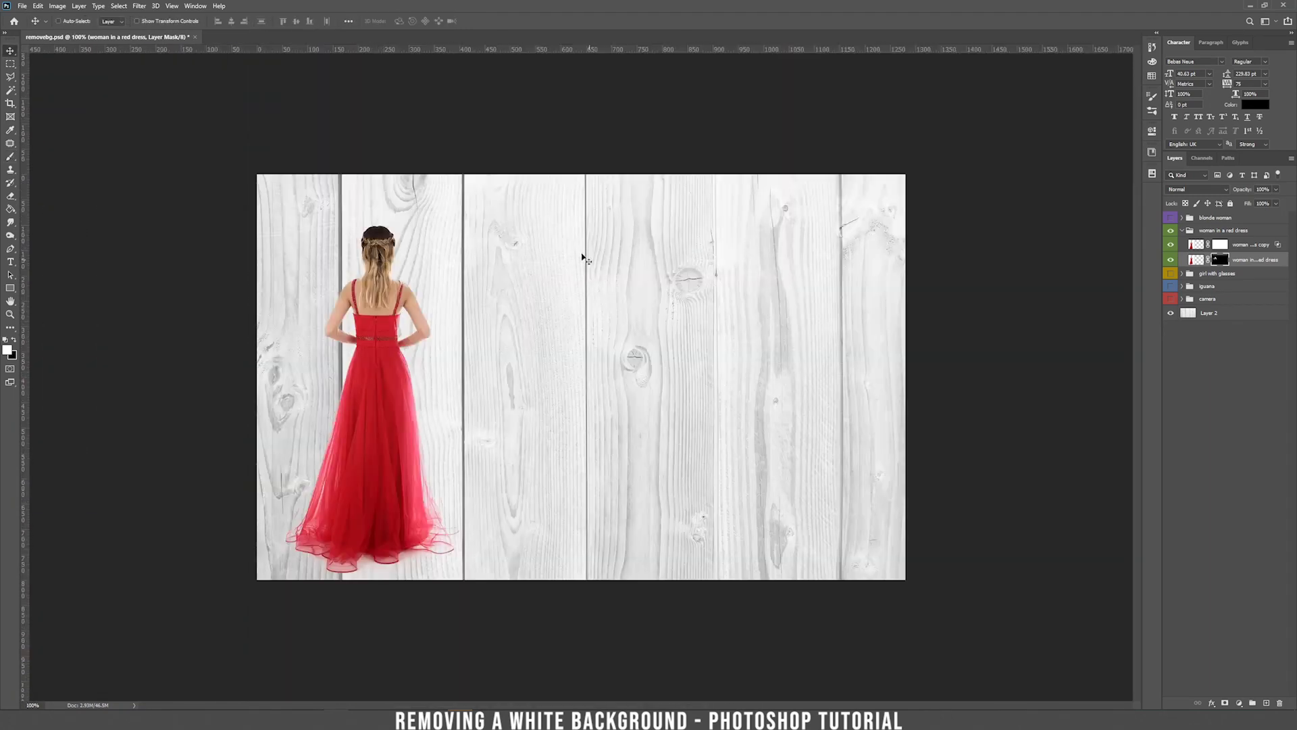
click(1182, 230)
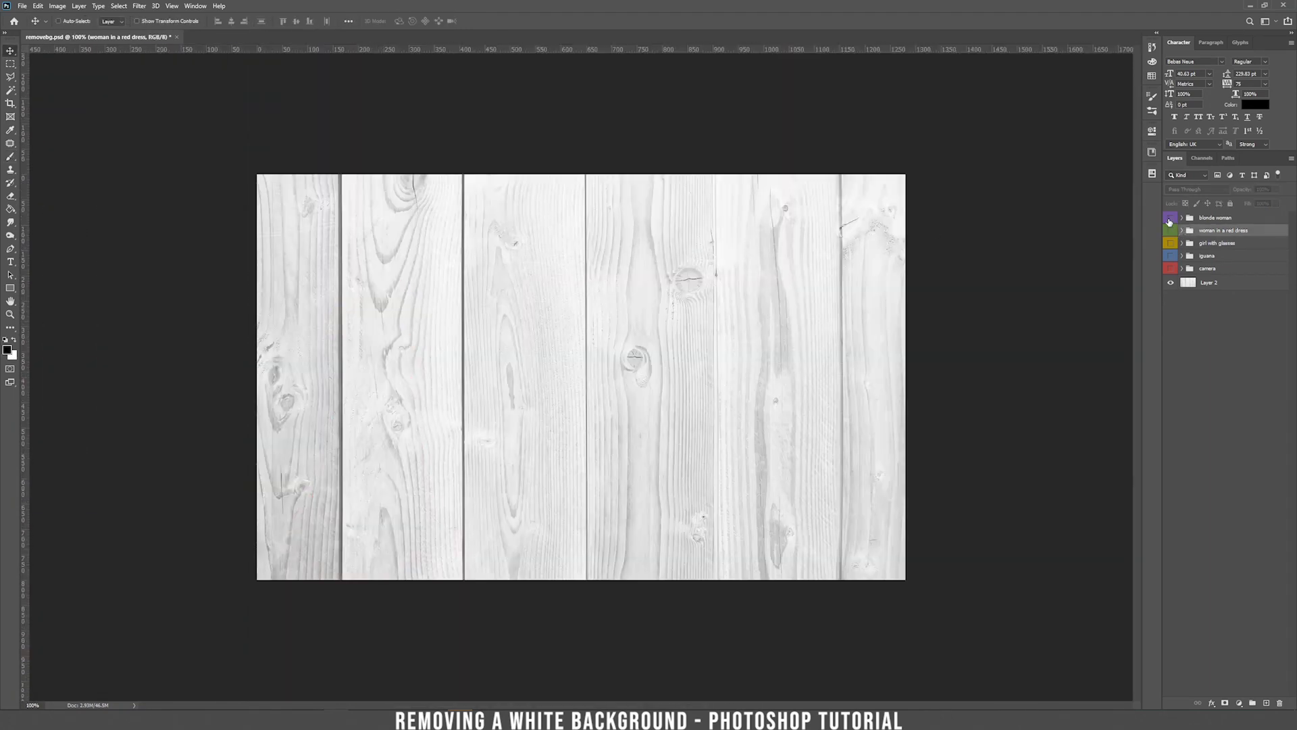
click(1170, 218)
click(1224, 218)
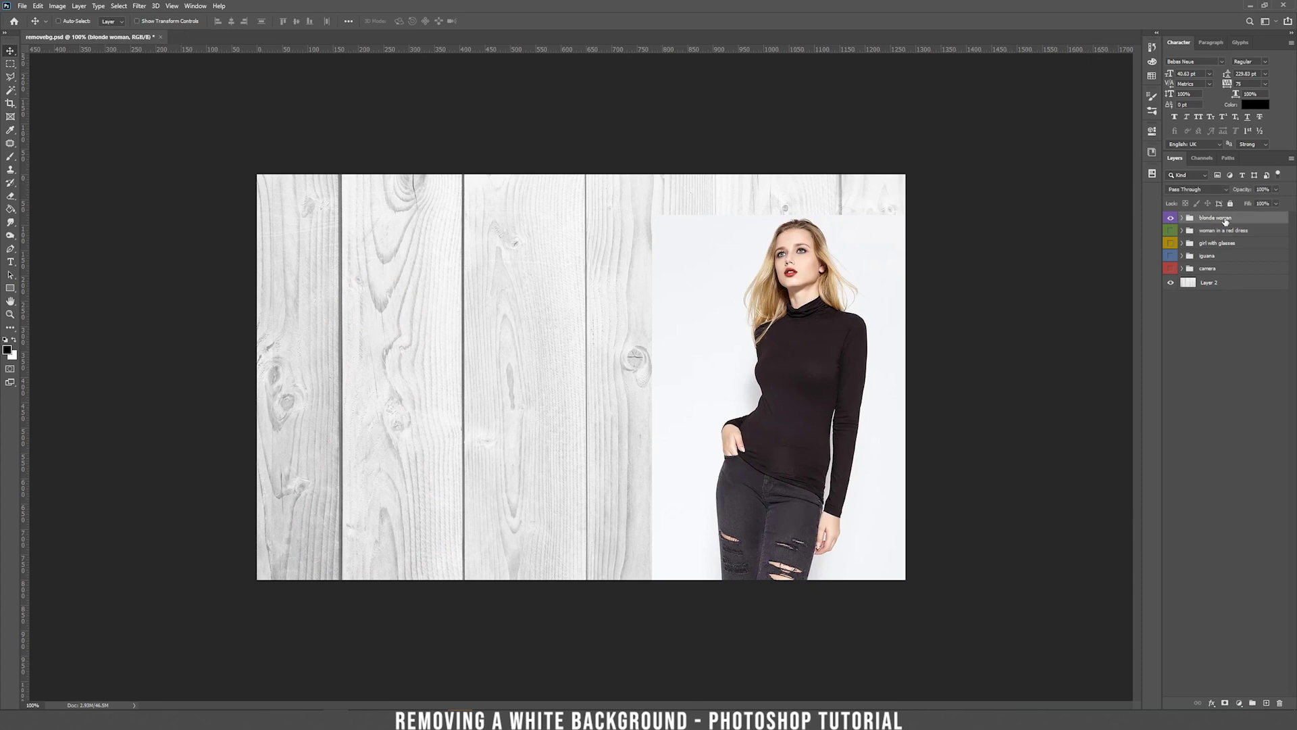
key(ctrl+plus)
drag(950, 238, 472, 247)
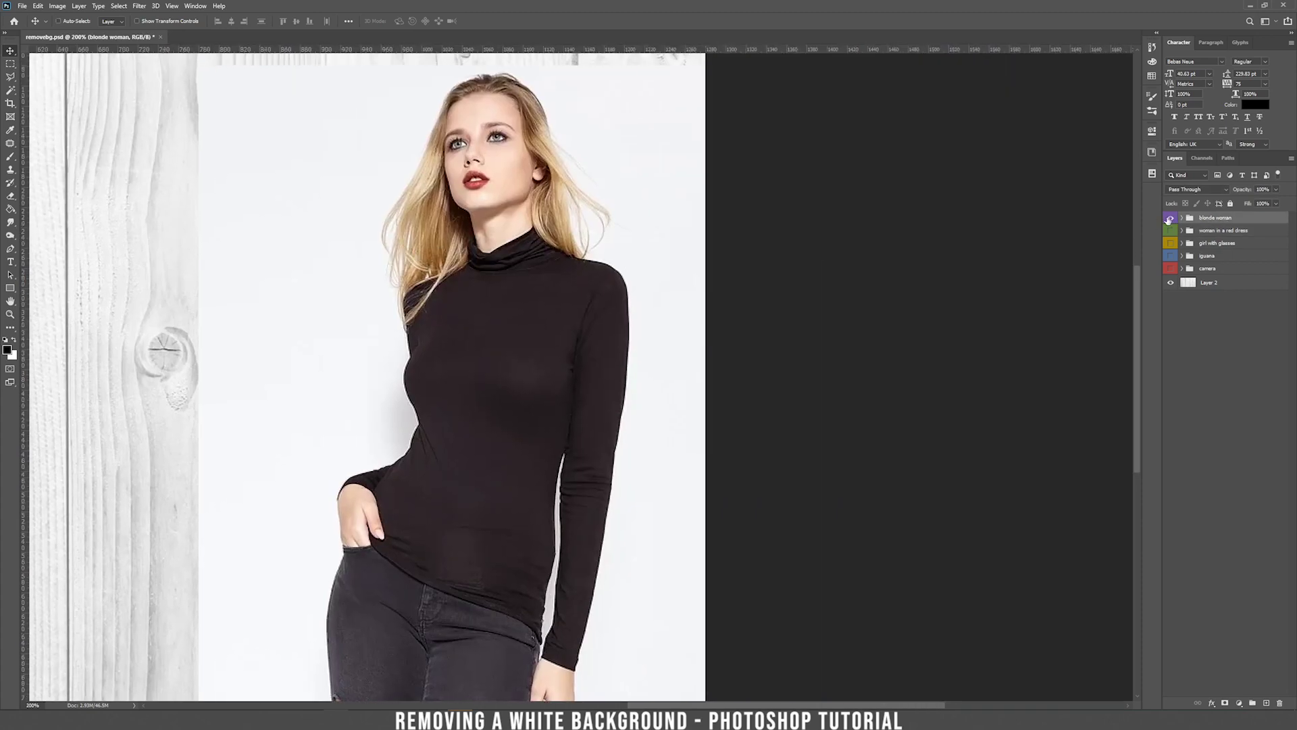
Add a layer mask to Layer 1 in the blonde woman group and duplicate the layer
click(1182, 217)
click(1252, 236)
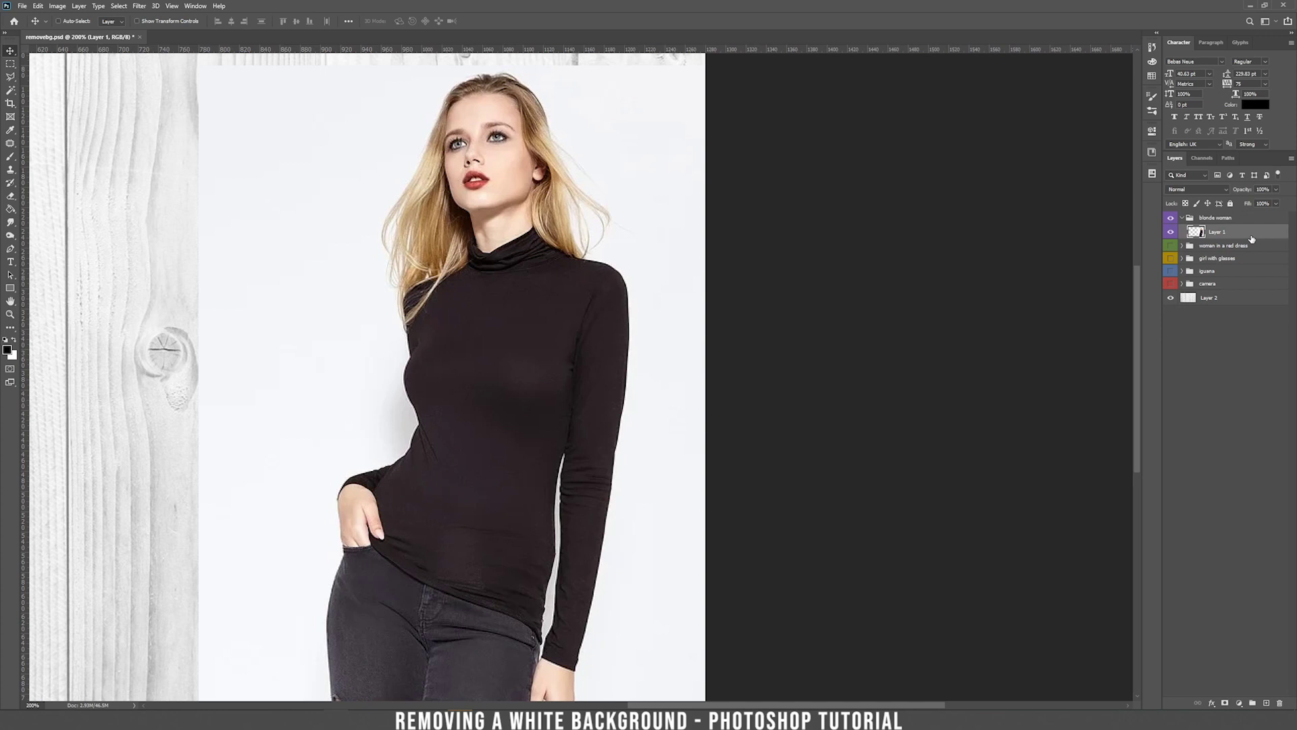
click(1219, 703)
right_click(1271, 235)
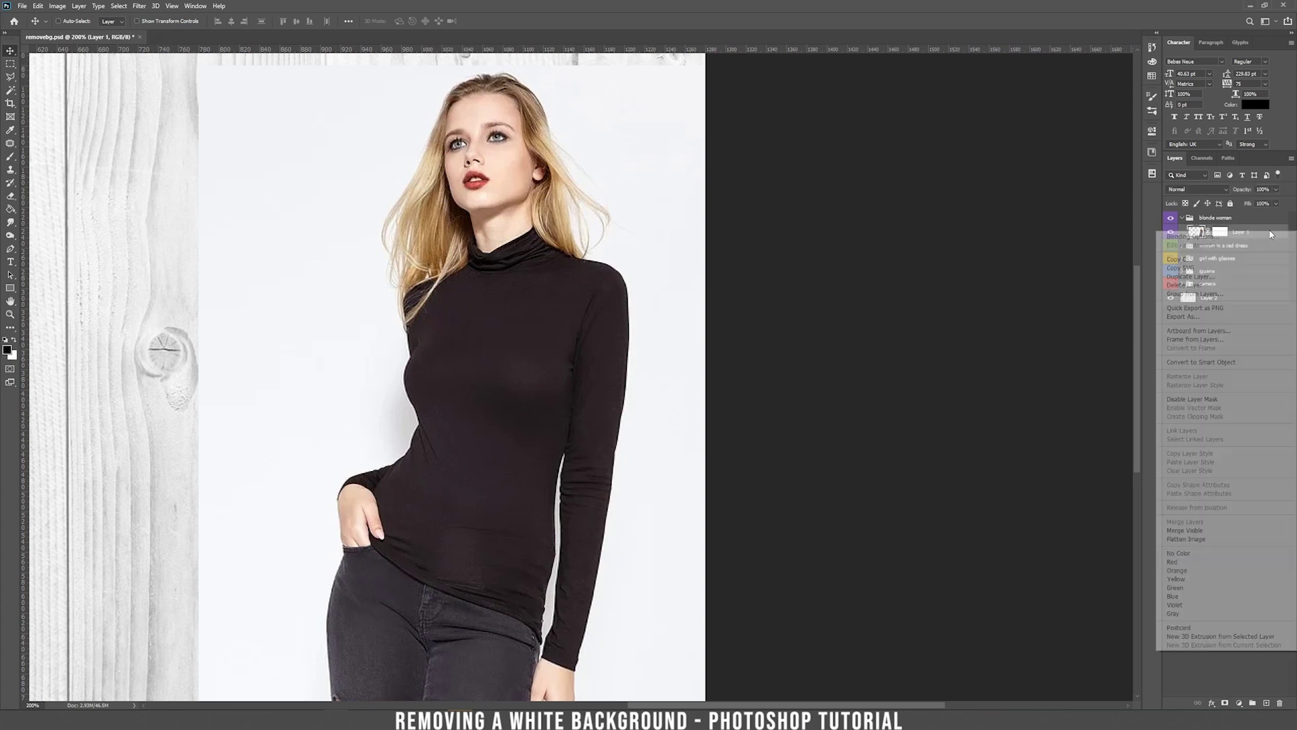
click(1193, 277)
key(Return)
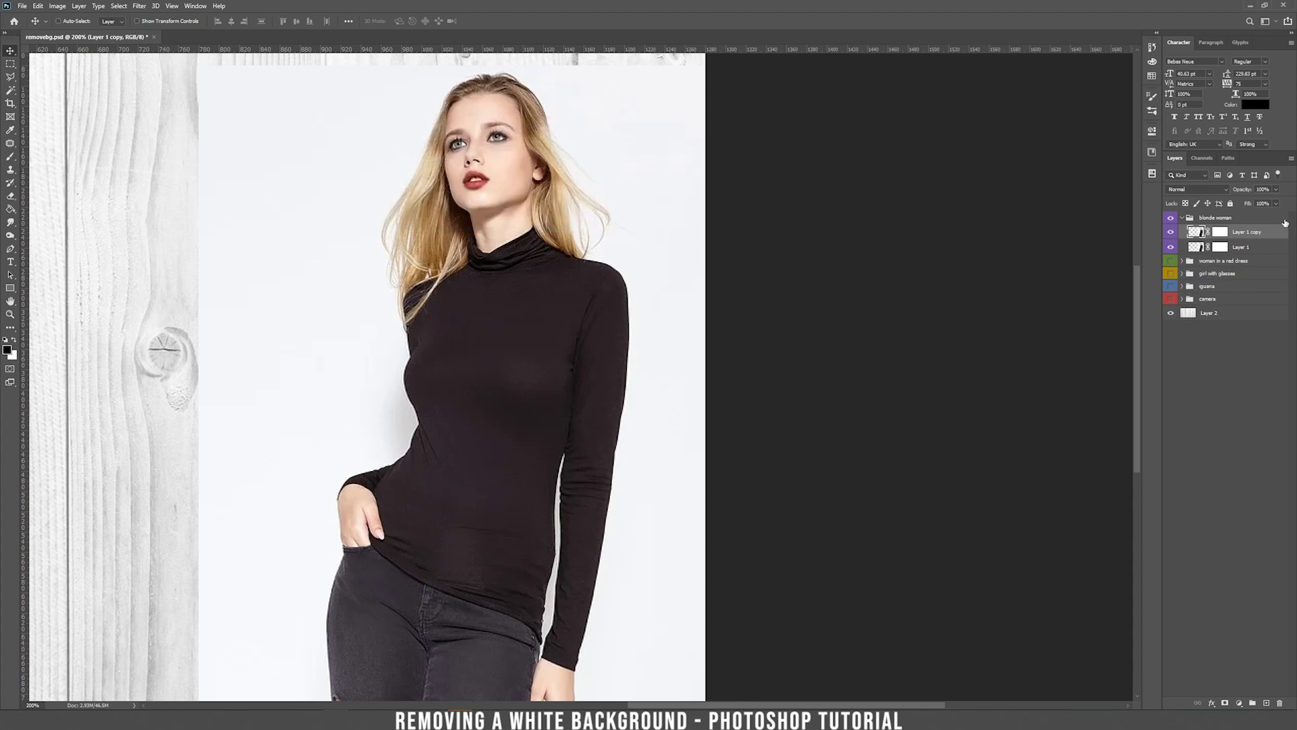
Fill Layer 1's mask with black using the Paint Bucket
click(1219, 247)
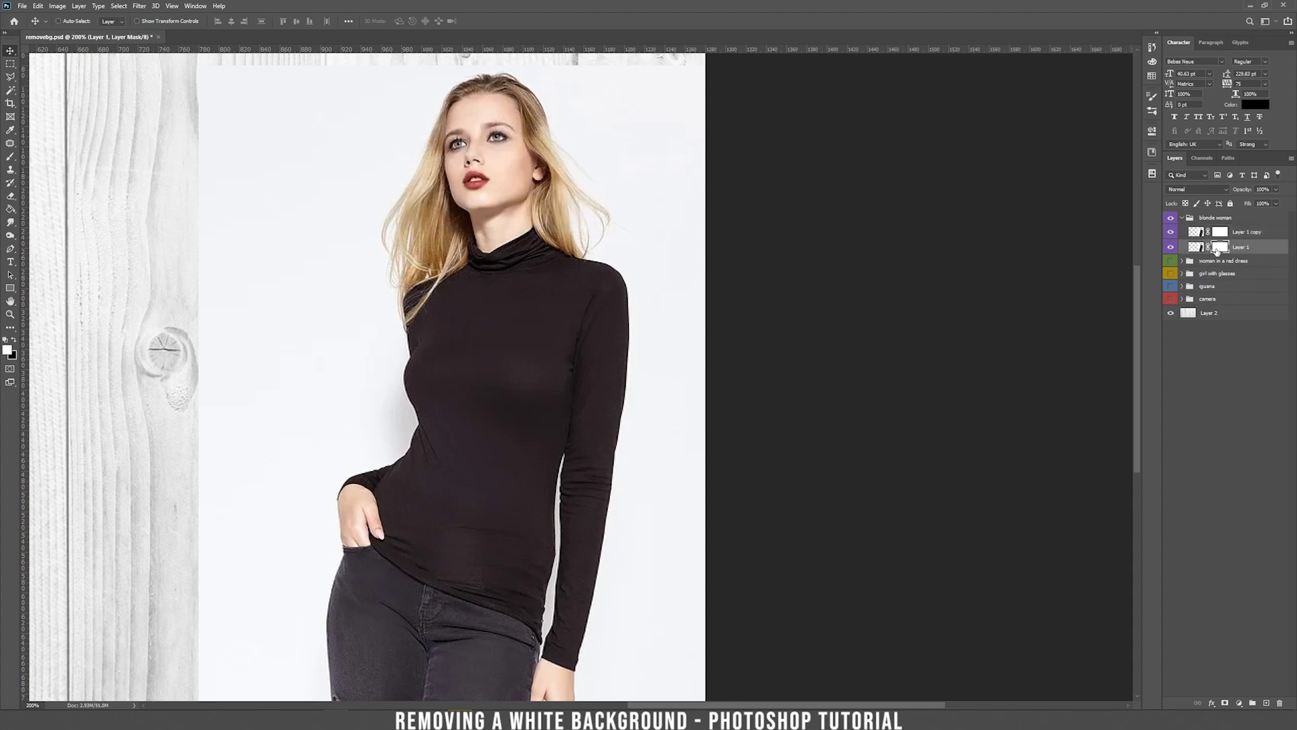
key(g)
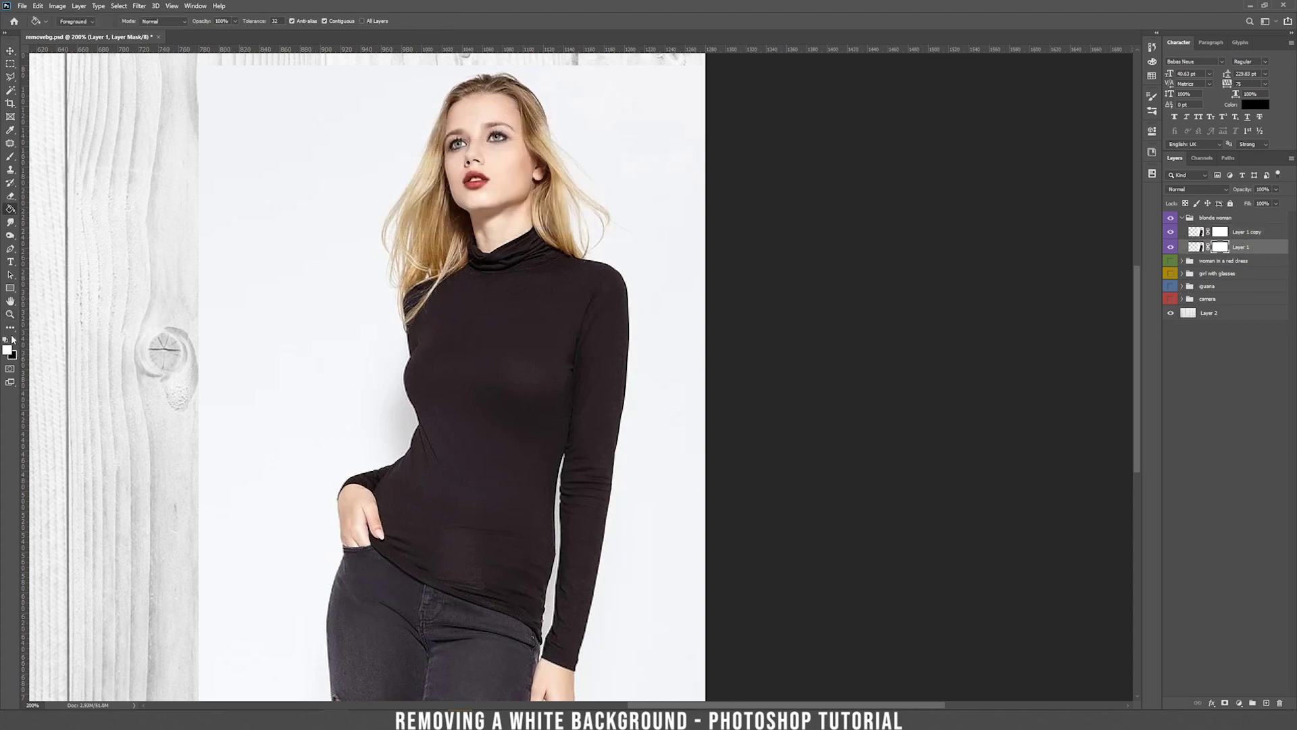
click(13, 340)
click(436, 312)
Split the Blend If white slider on Layer 1 copy to drop the blonde woman's white backdrop
key(v)
double_click(1286, 234)
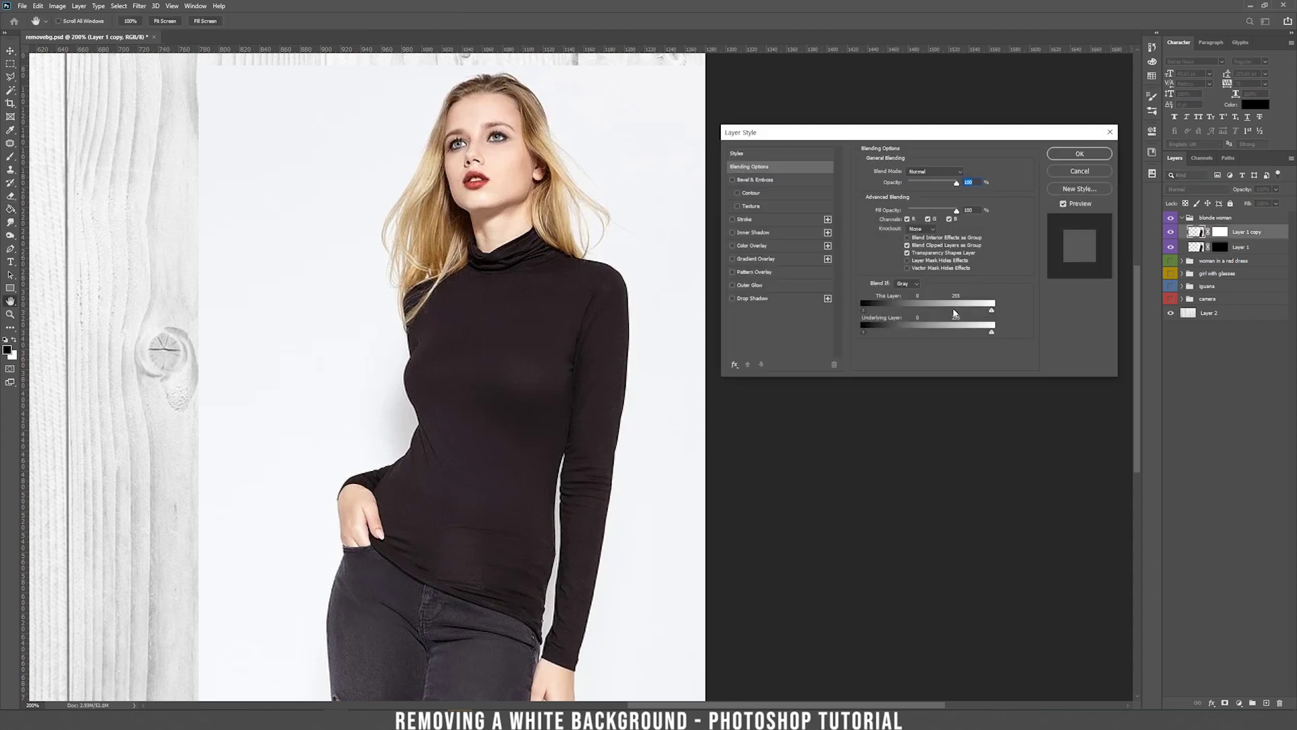
mouse_move(954, 313)
mouse_down()
mouse_move(976, 317)
mouse_move(946, 310)
mouse_up()
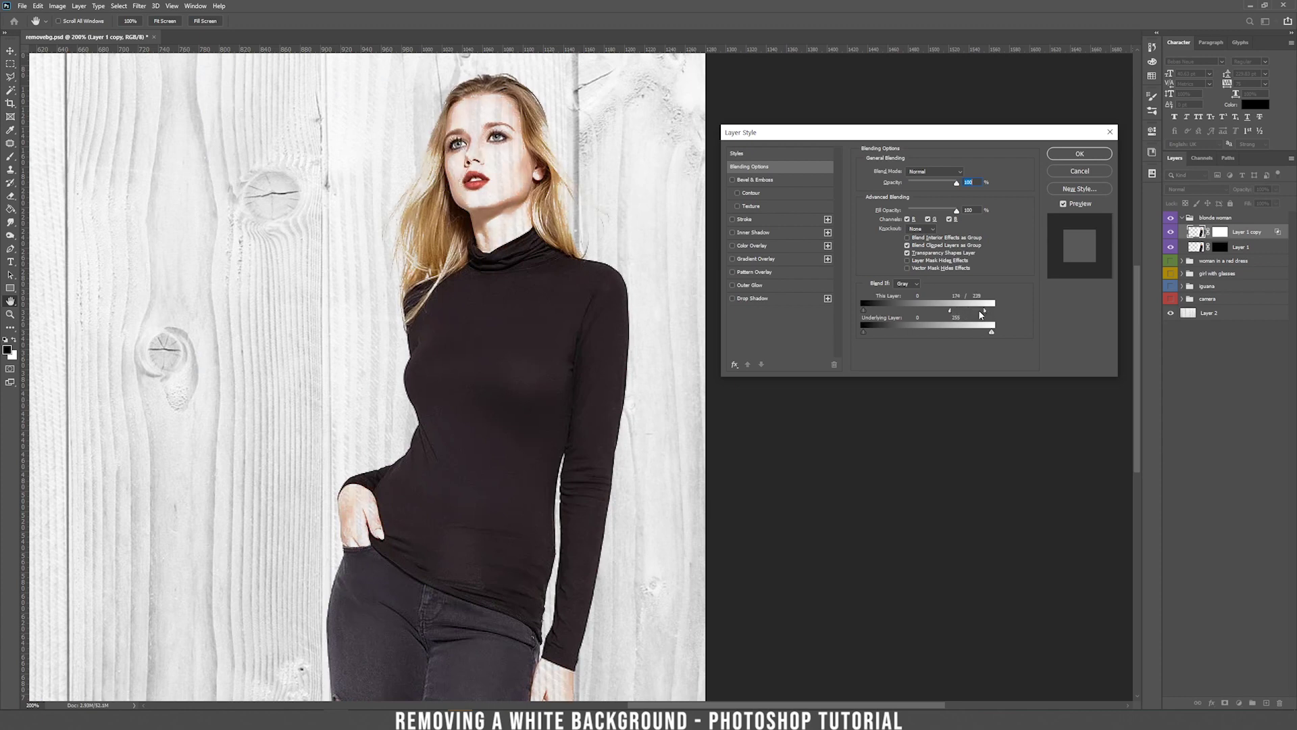
click(1067, 154)
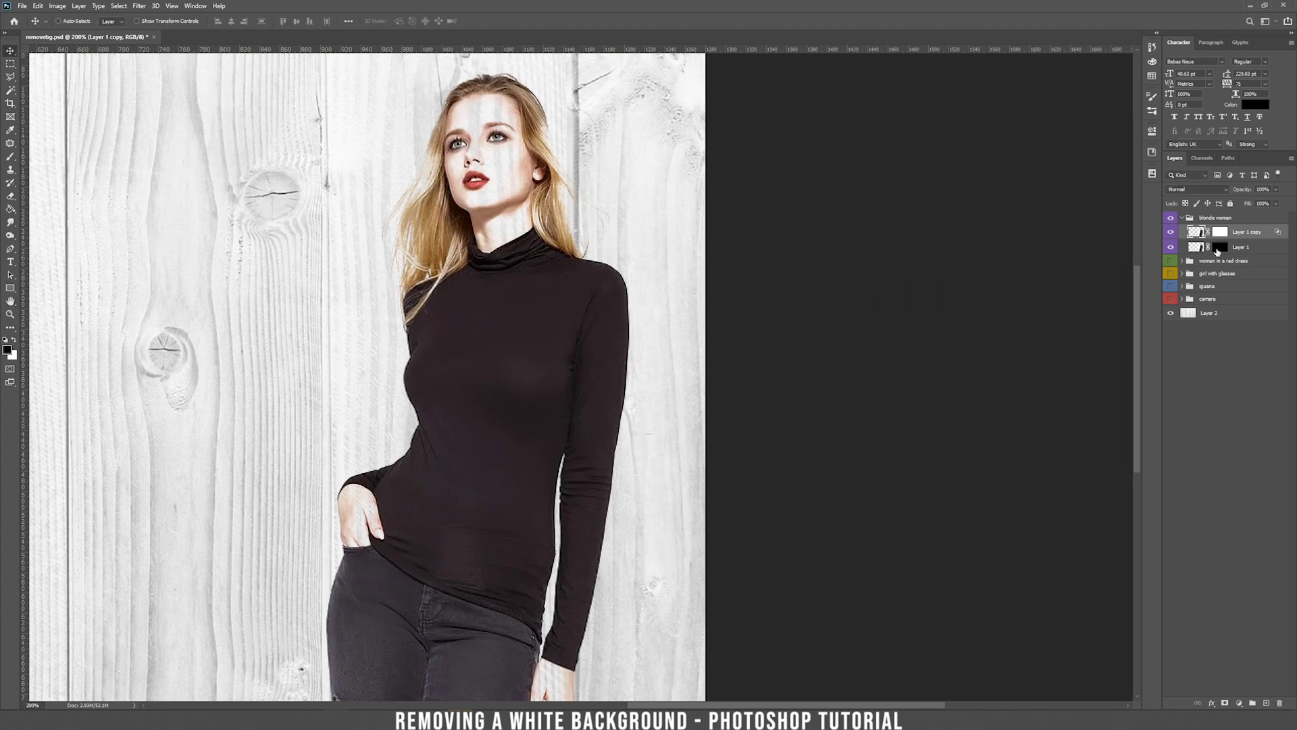
click(1219, 247)
key(b)
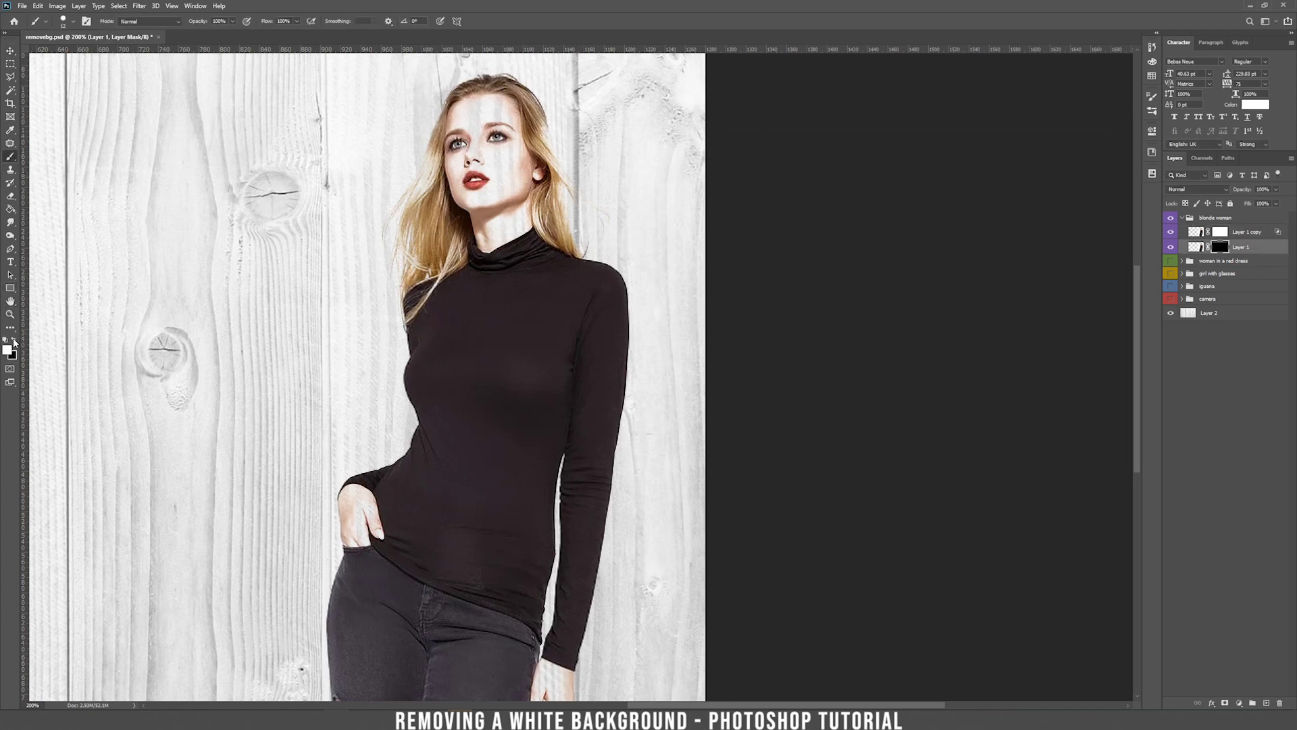
Paint the blonde woman's faint hand back to solid skin on Layer 1's mask, using a smaller white brush
click(15, 340)
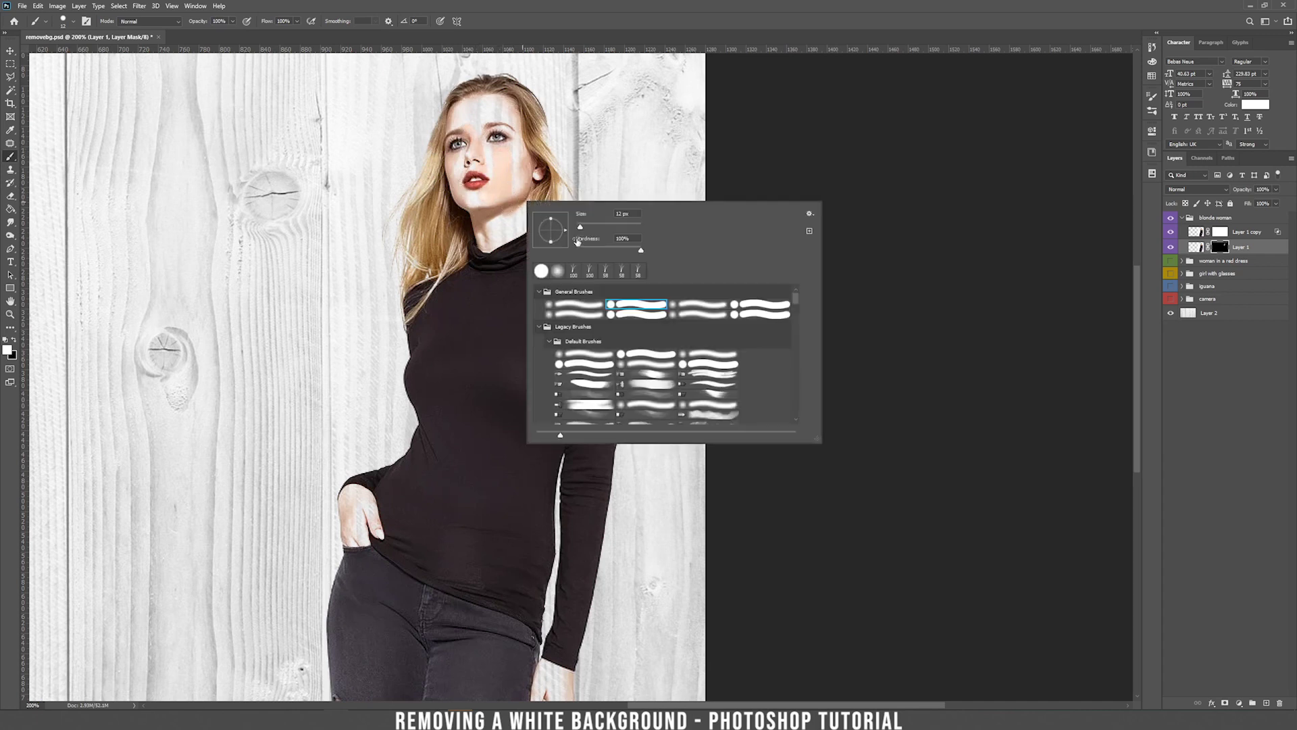
right_click(511, 169)
key(Return)
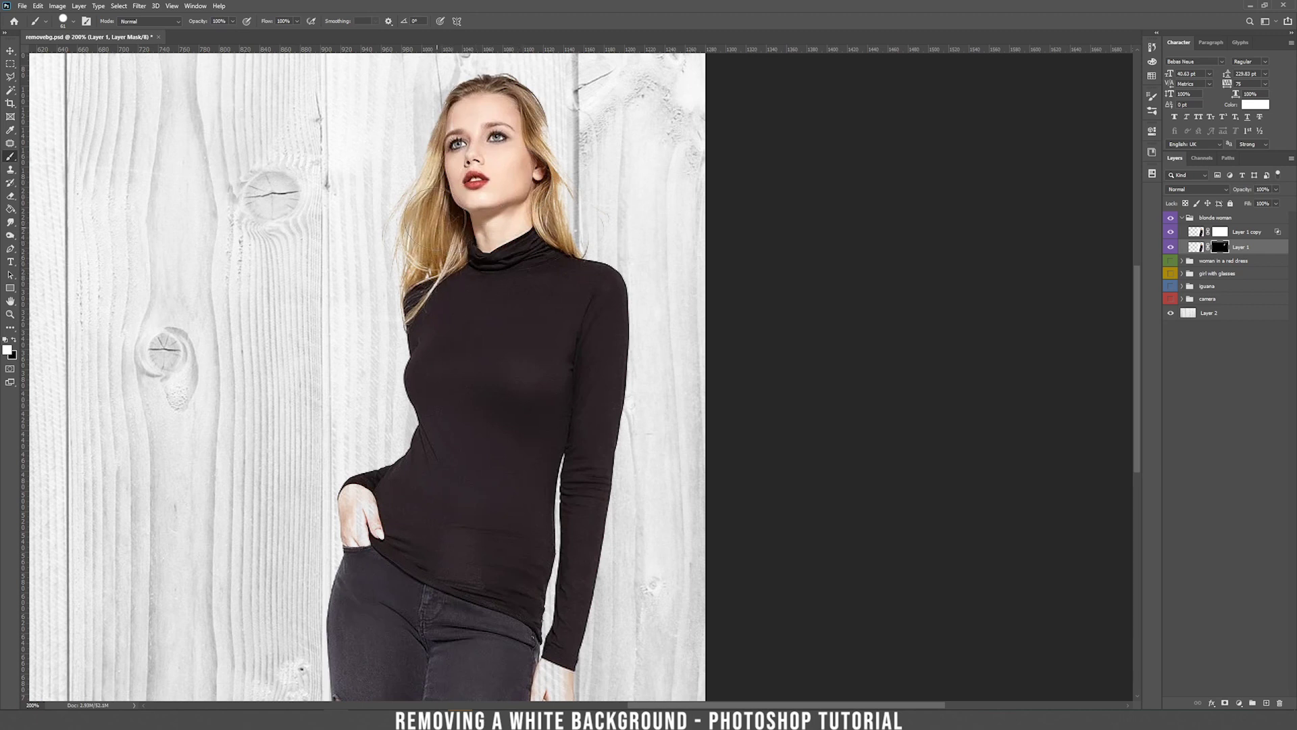
right_click(464, 225)
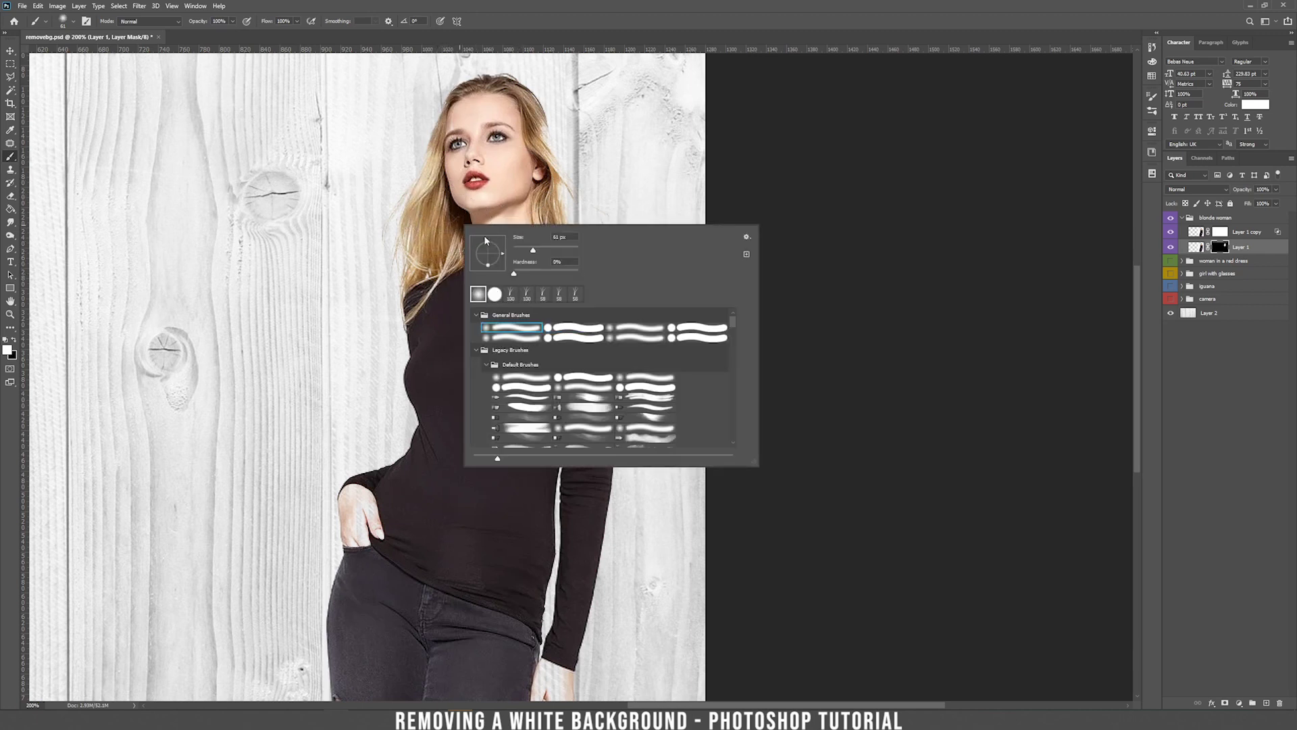
drag(533, 250, 519, 250)
key(Return)
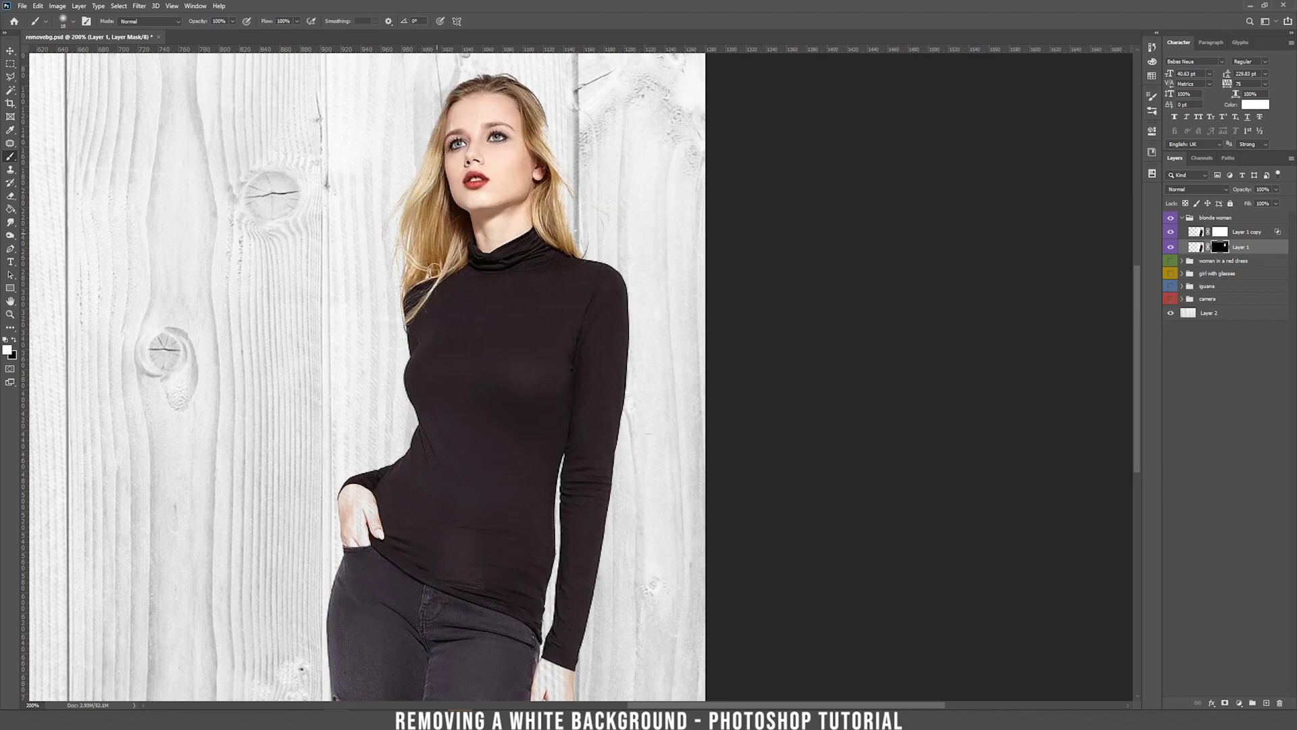
scroll(419, 379, down, 5)
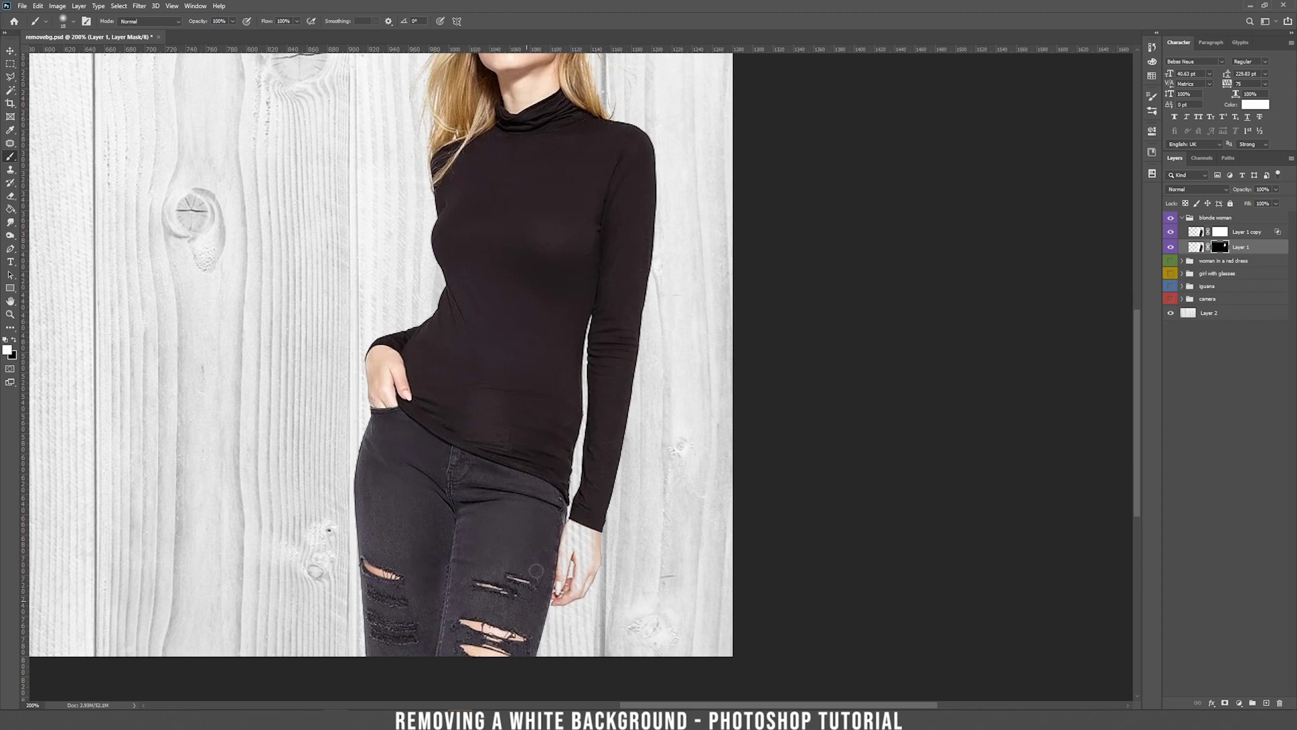
drag(580, 532, 580, 592)
drag(639, 269, 557, 483)
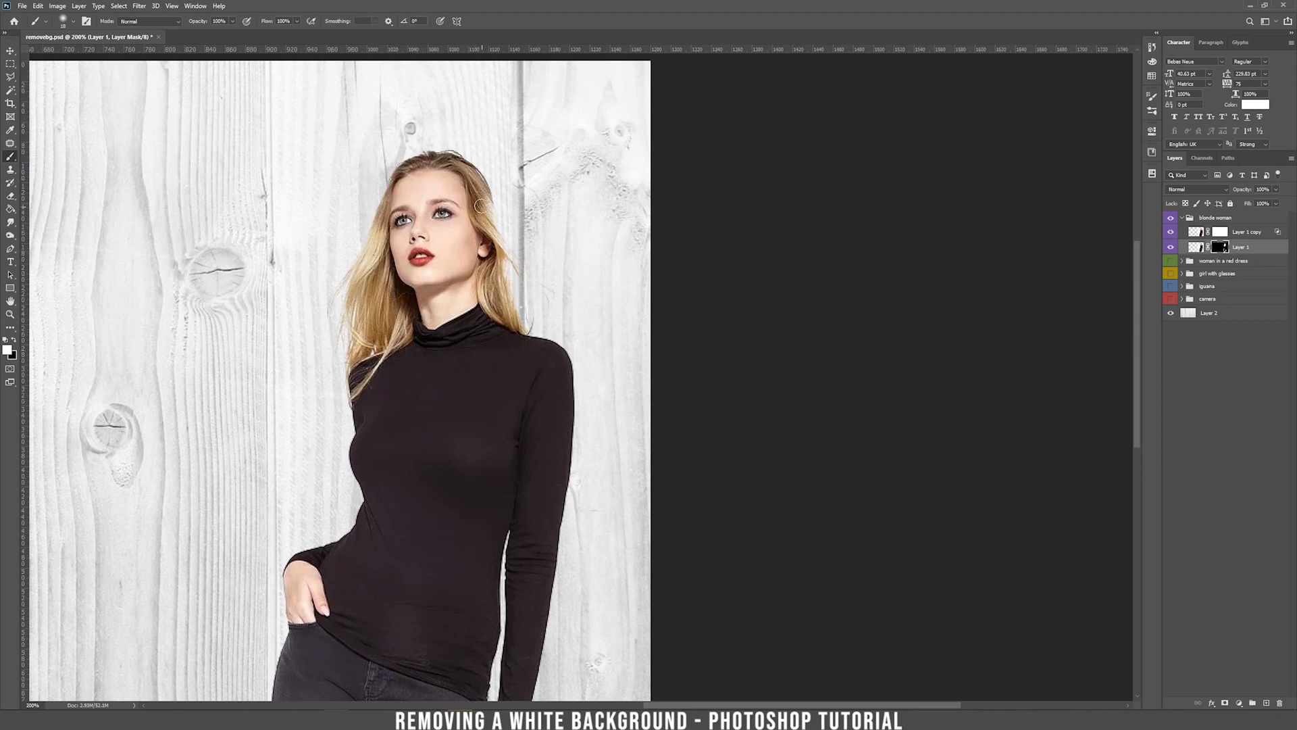
key(ctrl+plus)
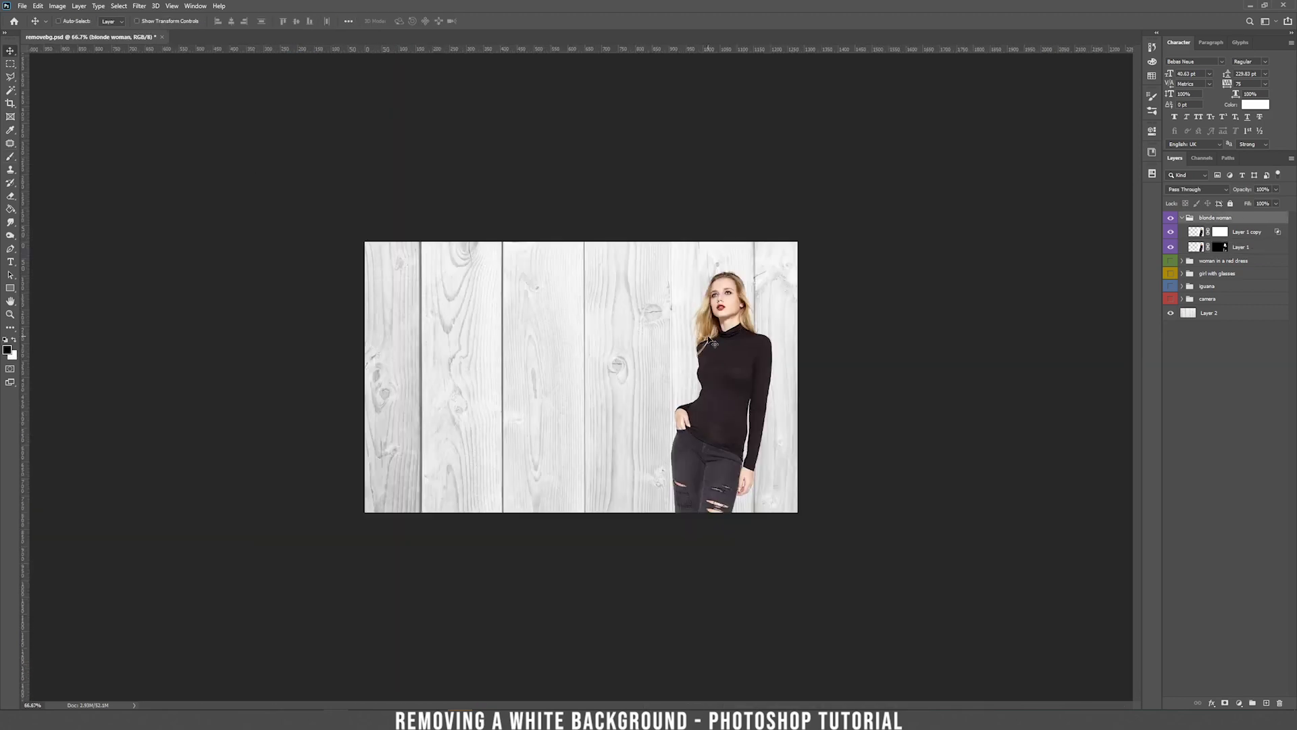
key(ctrl+1)
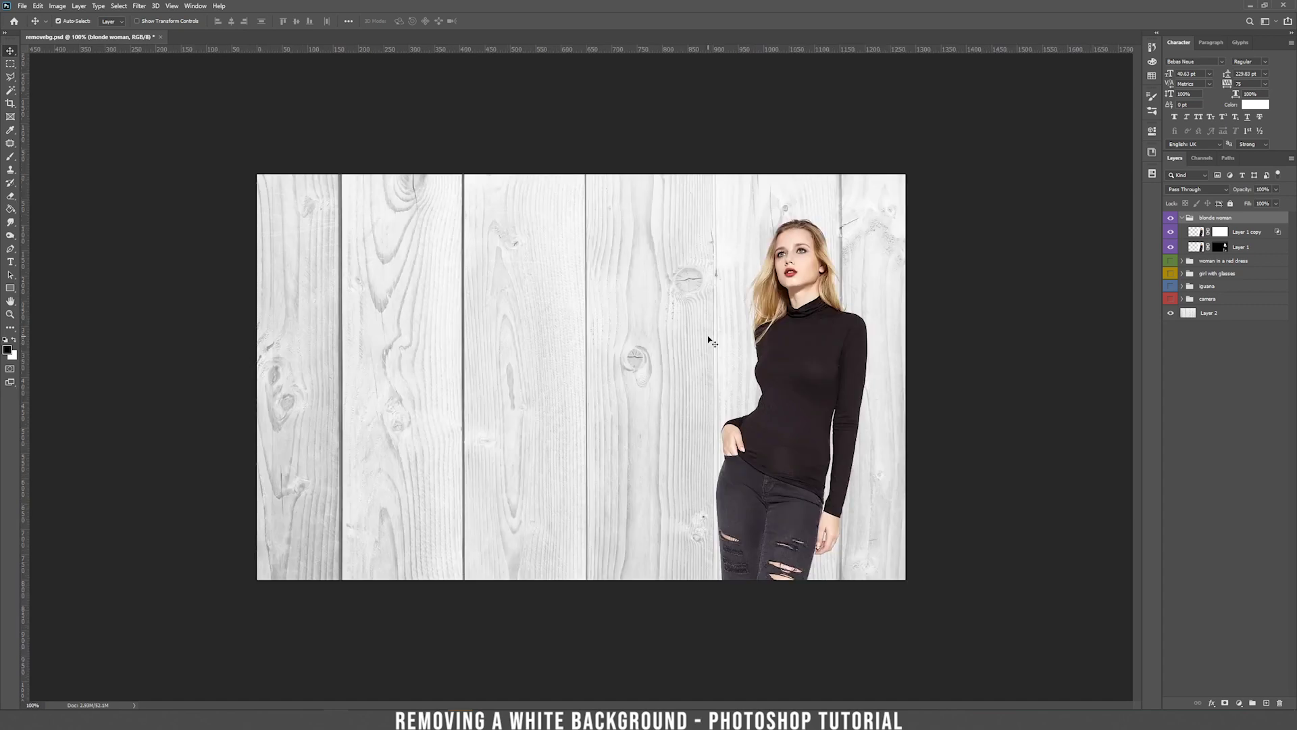